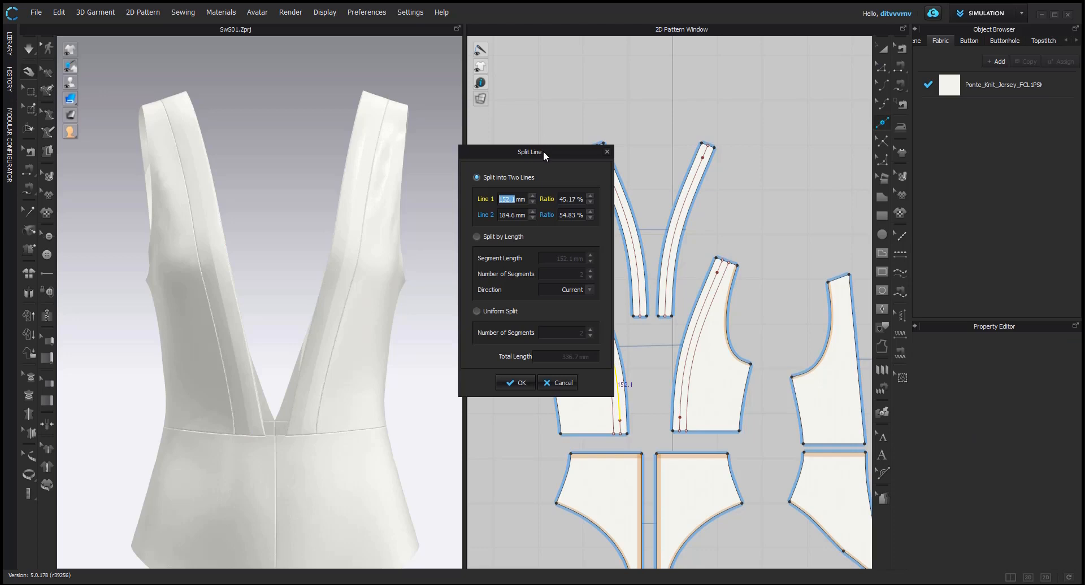
Split the internal line nearest the neckline on the front bodice uniformly into 10 segments
{"action": "left_click_drag", "start_coordinate": [544, 154], "coordinate": [431, 190]}
{"action": "left_click", "coordinate": [412, 345]}
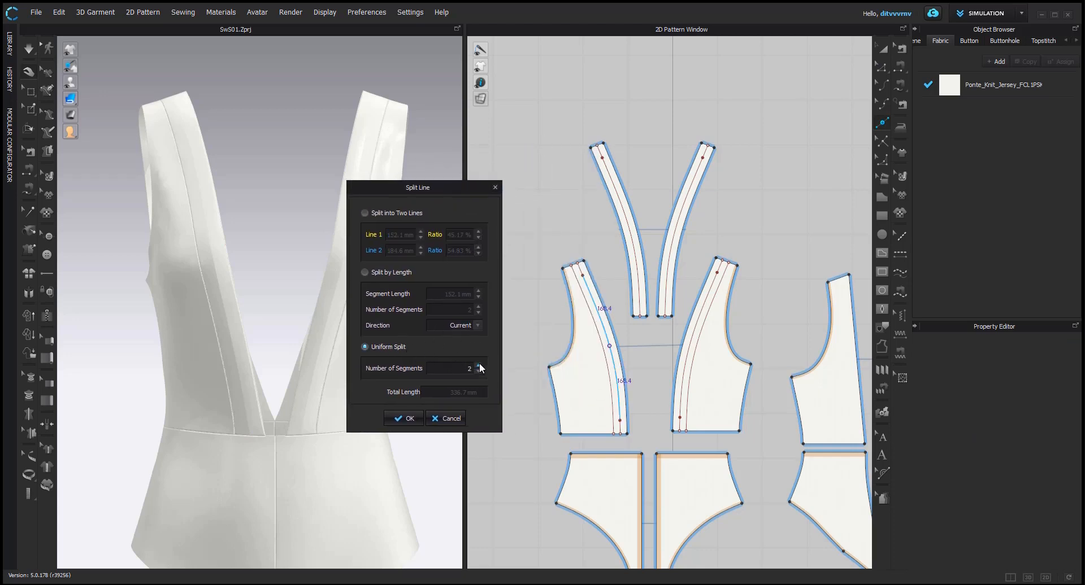
{"action": "left_click", "coordinate": [479, 364]}
{"action": "left_click", "coordinate": [479, 363]}
{"action": "left_click", "coordinate": [479, 363]}
{"action": "left_click", "coordinate": [479, 363]}
{"action": "left_click", "coordinate": [479, 364]}
{"action": "left_click", "coordinate": [479, 363]}
{"action": "left_click", "coordinate": [479, 364]}
{"action": "left_click", "coordinate": [480, 364]}
{"action": "left_click", "coordinate": [401, 418]}
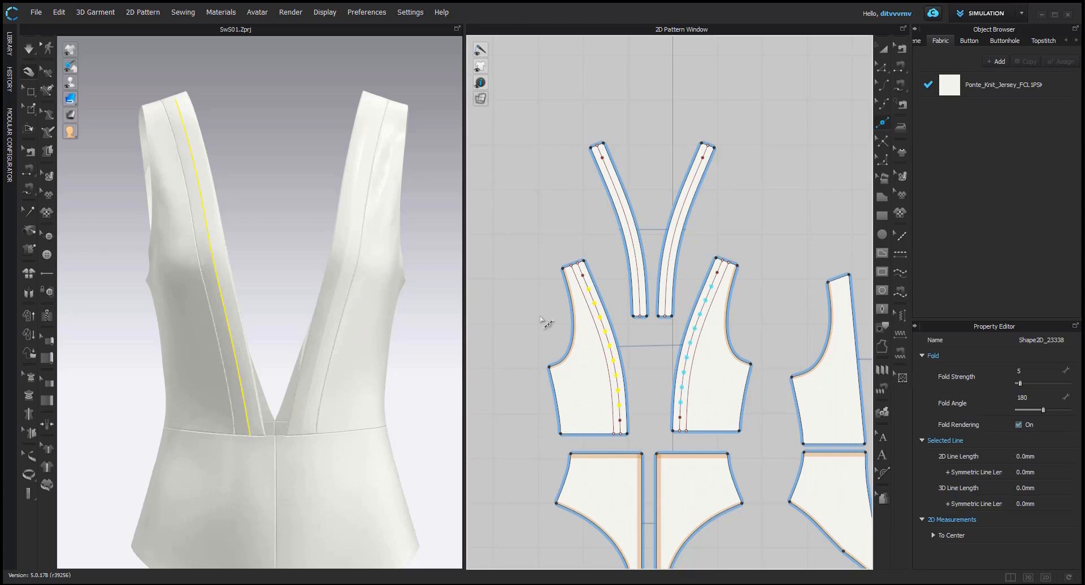
Create 12 mm diameter internal circles centred on the two uppermost split points of the front bodice line
{"action": "left_click", "coordinate": [882, 291]}
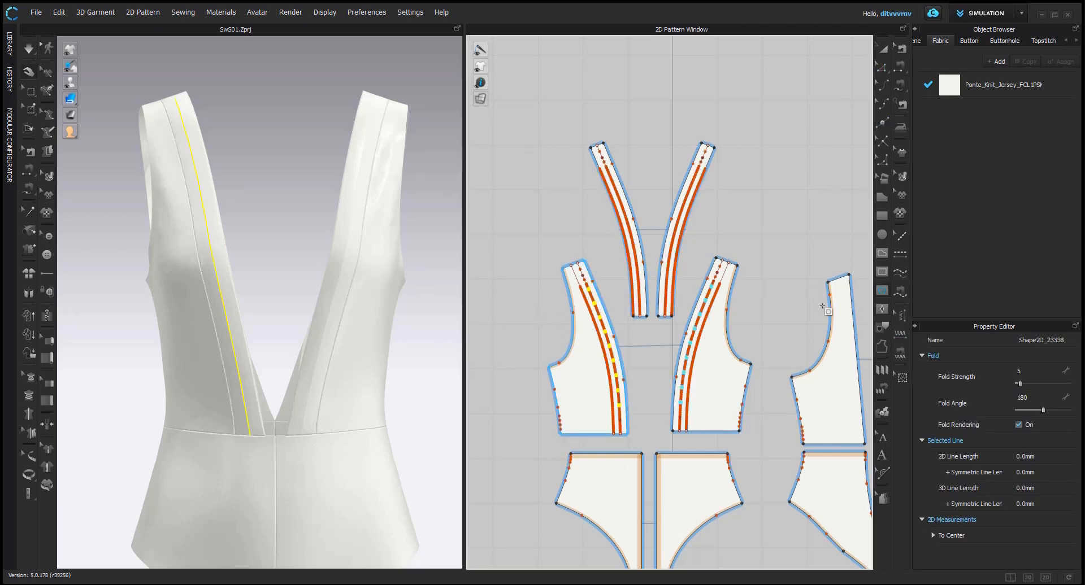
{"action": "scroll", "coordinate": [562, 286], "scroll_direction": "up", "scroll_amount": 6}
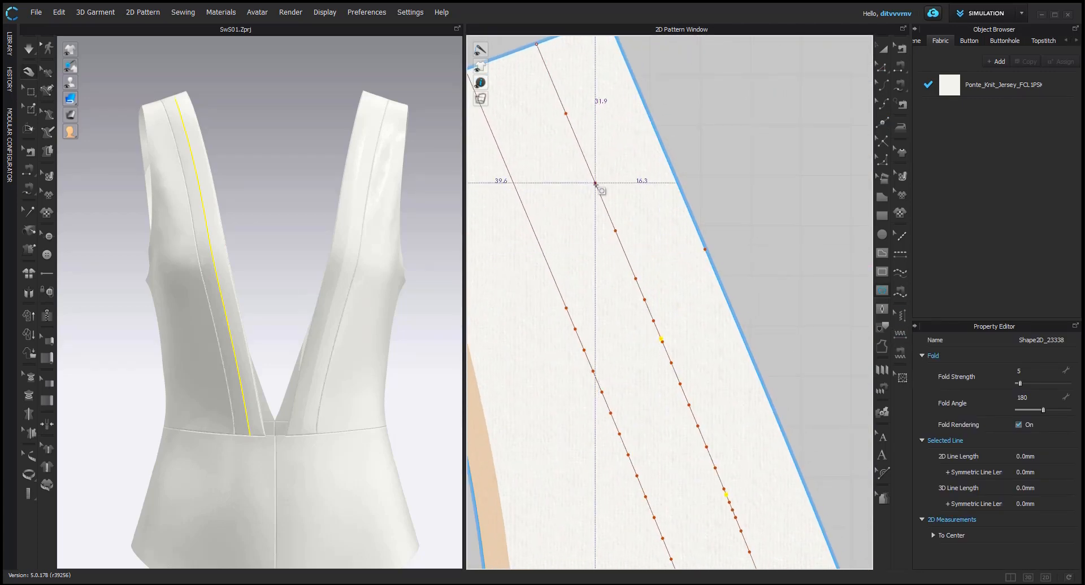
{"action": "left_click", "coordinate": [595, 180]}
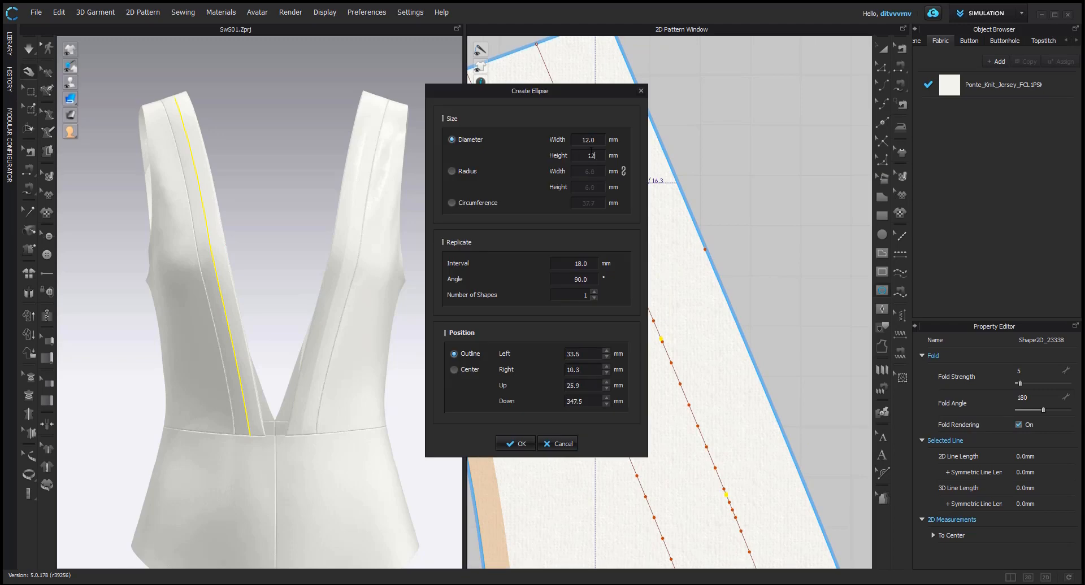
{"action": "key", "text": "Return"}
{"action": "left_click", "coordinate": [662, 339]}
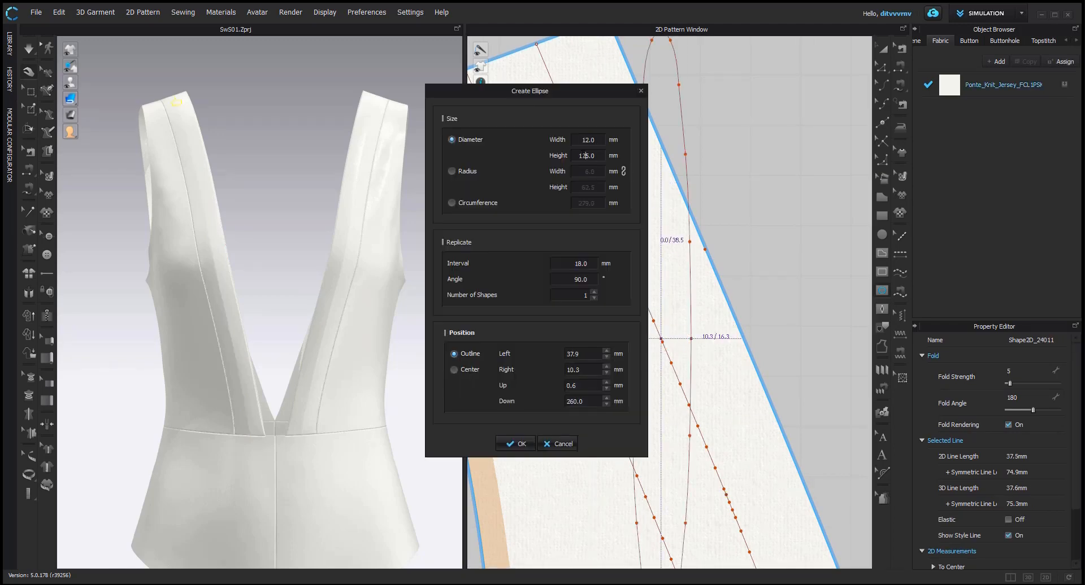
{"action": "key", "text": "Return"}
Add 12 mm diameter internal circles at the third, fourth and fifth split points down the bodice line
{"action": "middle_click_drag", "start_coordinate": [731, 469], "coordinate": [648, 176]}
{"action": "left_click", "coordinate": [643, 202]}
{"action": "type", "text": "12"}
{"action": "key", "text": "Return"}
{"action": "left_click", "coordinate": [705, 360]}
{"action": "type", "text": "12"}
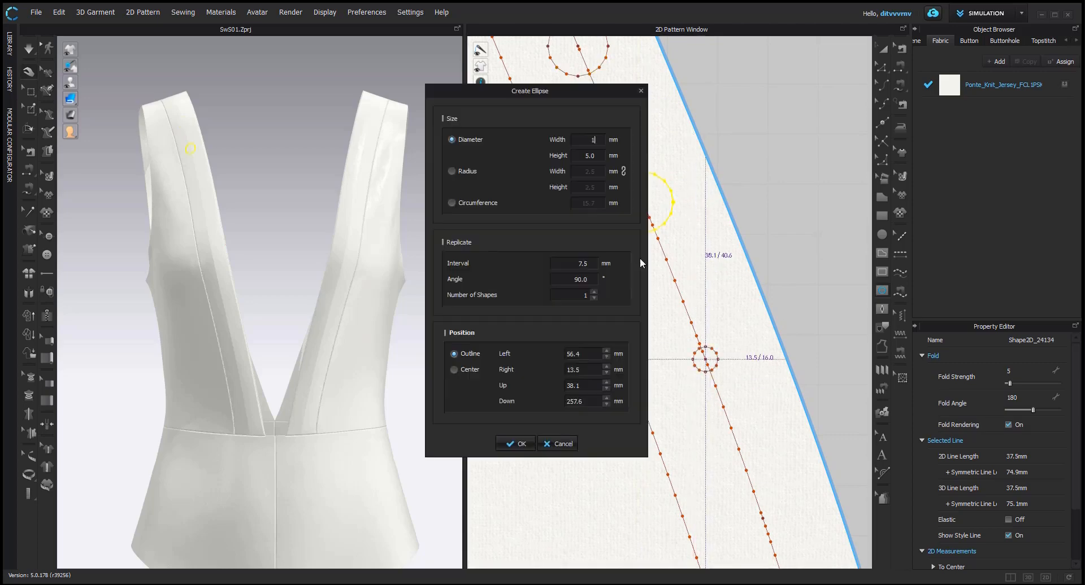
{"action": "key", "text": "Return"}
{"action": "middle_click_drag", "start_coordinate": [775, 473], "coordinate": [685, 210]}
{"action": "left_click", "coordinate": [672, 256]}
{"action": "type", "text": "12"}
{"action": "key", "text": "Return"}
Add 12 mm diameter internal circles at the sixth, seventh and eighth split points down the bodice line
{"action": "middle_click_drag", "start_coordinate": [759, 458], "coordinate": [738, 322]}
{"action": "left_click", "coordinate": [700, 284]}
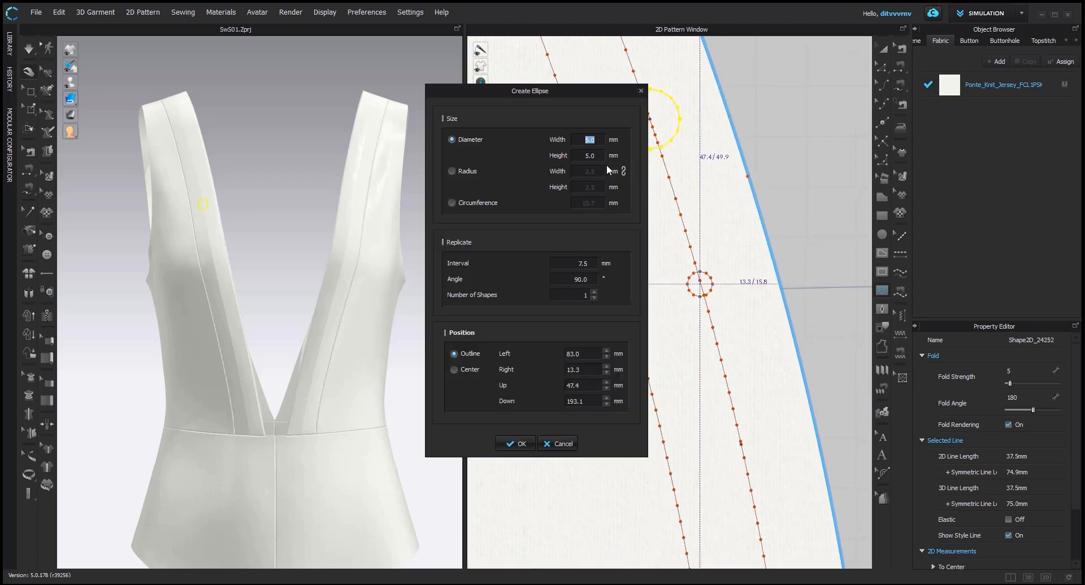
{"action": "type", "text": "12"}
{"action": "key", "text": "Return"}
{"action": "left_click", "coordinate": [669, 232]}
{"action": "type", "text": "12"}
{"action": "key", "text": "Return"}
{"action": "middle_click_drag", "start_coordinate": [705, 397], "coordinate": [722, 298]}
{"action": "left_click", "coordinate": [718, 297]}
{"action": "type", "text": "12"}
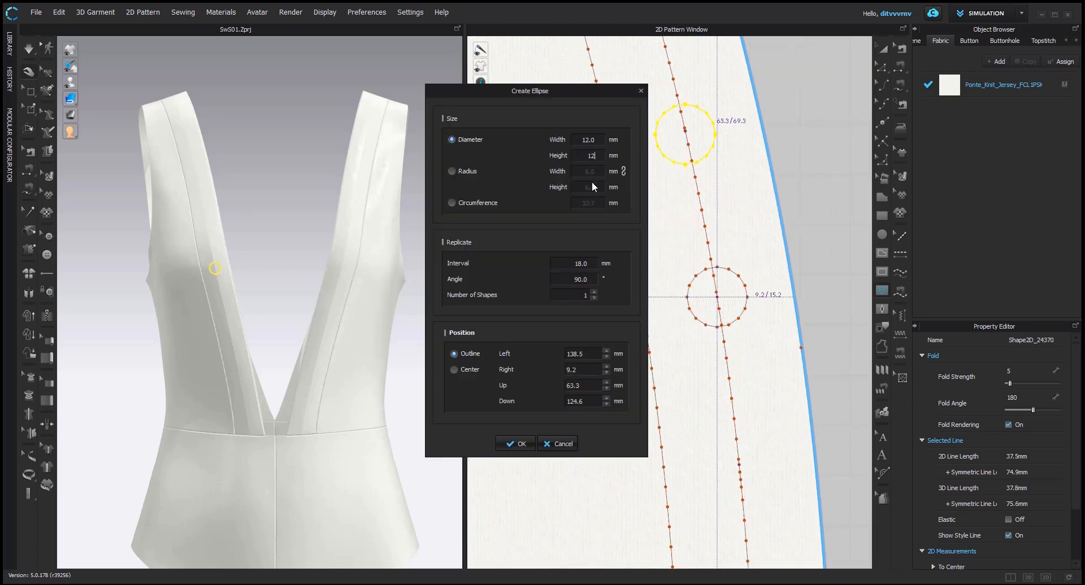
{"action": "key", "text": "Return"}
Add 12 mm diameter internal circles at the last three split points near the bodice waist
{"action": "middle_click_drag", "start_coordinate": [734, 473], "coordinate": [711, 325]}
{"action": "left_click", "coordinate": [710, 324]}
{"action": "type", "text": "12"}
{"action": "key", "text": "Return"}
{"action": "middle_click_drag", "start_coordinate": [732, 484], "coordinate": [727, 315]}
{"action": "left_click", "coordinate": [725, 315]}
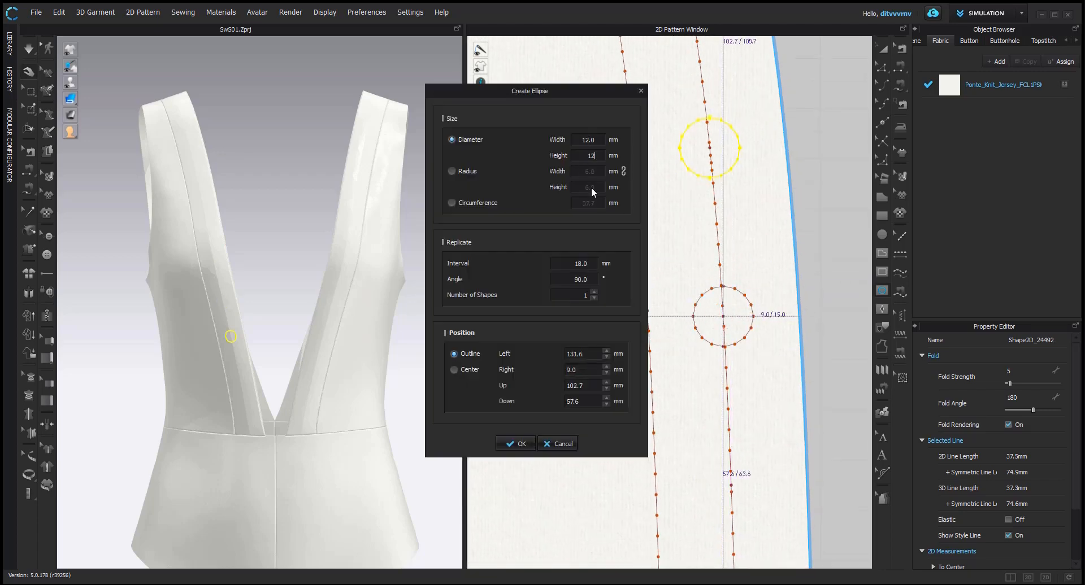
{"action": "type", "text": "12"}
{"action": "key", "text": "Return"}
{"action": "middle_click_drag", "start_coordinate": [733, 484], "coordinate": [719, 341]}
{"action": "left_click", "coordinate": [720, 342]}
{"action": "type", "text": "12"}
{"action": "key", "text": "Return"}
{"action": "scroll", "coordinate": [819, 365], "scroll_direction": "down", "scroll_amount": 10}
Delete the internal line running through the circles on the front bodice
{"action": "key", "text": "a"}
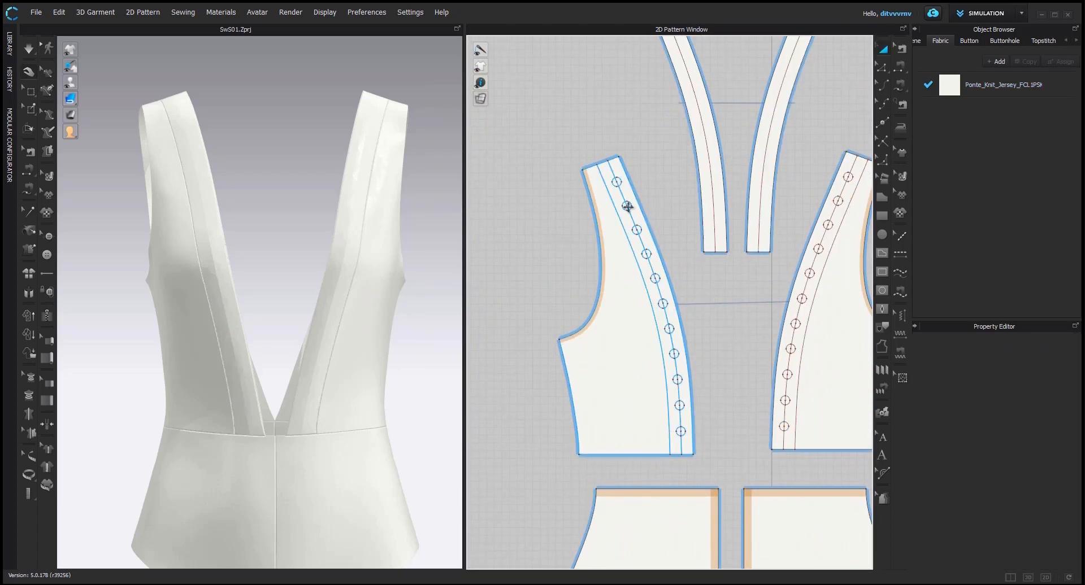
{"action": "scroll", "coordinate": [634, 260], "scroll_direction": "up", "scroll_amount": 5}
{"action": "left_click", "coordinate": [631, 272]}
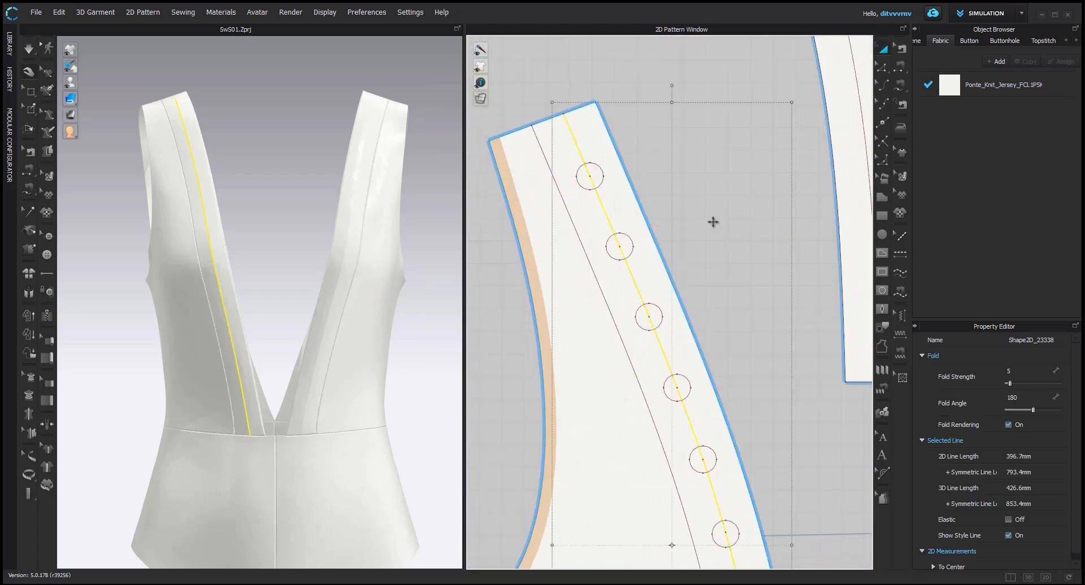
{"action": "key", "text": "Delete"}
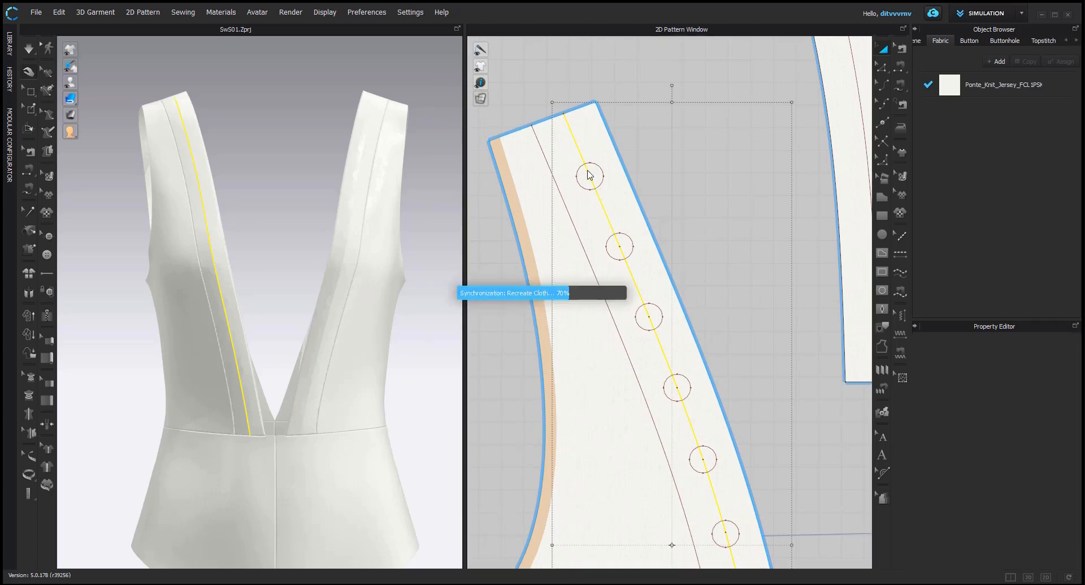
Draw vertical and horizontal internal lines crossing at the centre of the bodice's uppermost circle
{"action": "key", "text": "g"}
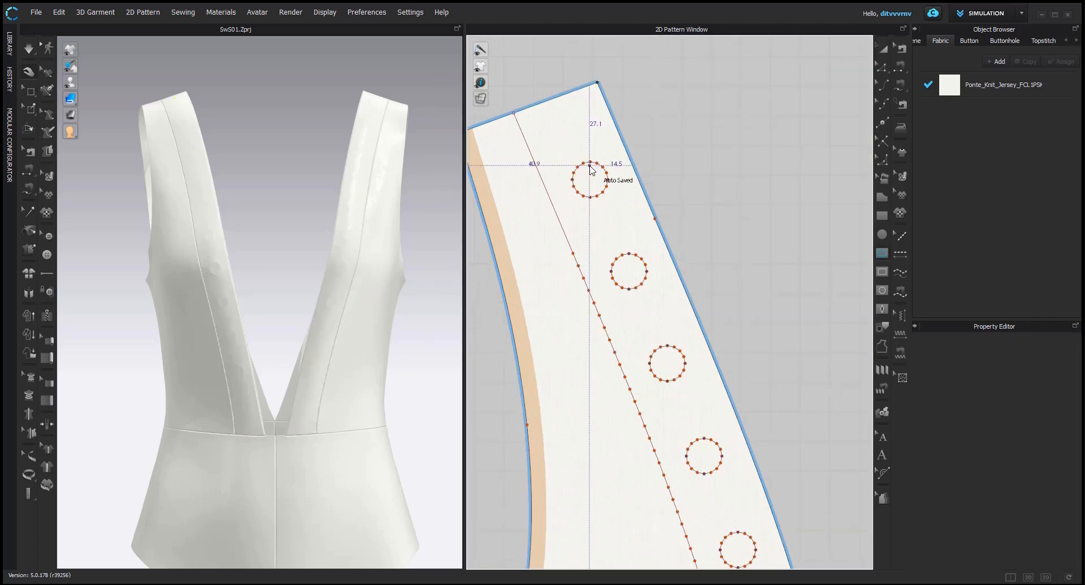
{"action": "scroll", "coordinate": [589, 173], "scroll_direction": "up", "scroll_amount": 3}
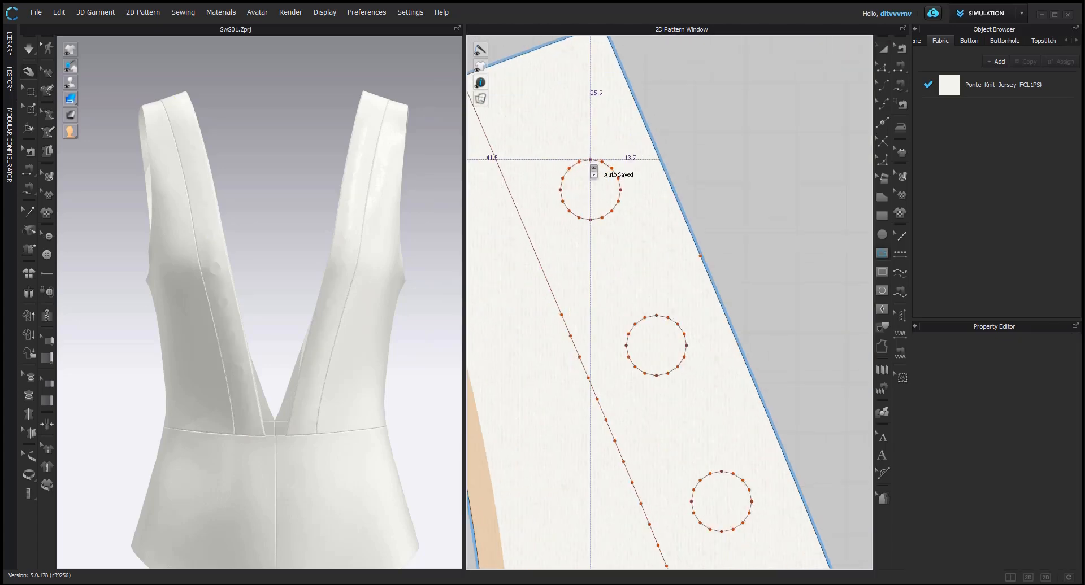
{"action": "left_click", "coordinate": [560, 190]}
{"action": "double_click", "coordinate": [620, 190]}
Copy all the bodice circles together with the centre cross lines and paste them onto the matching neckline strip
{"action": "key", "text": "a"}
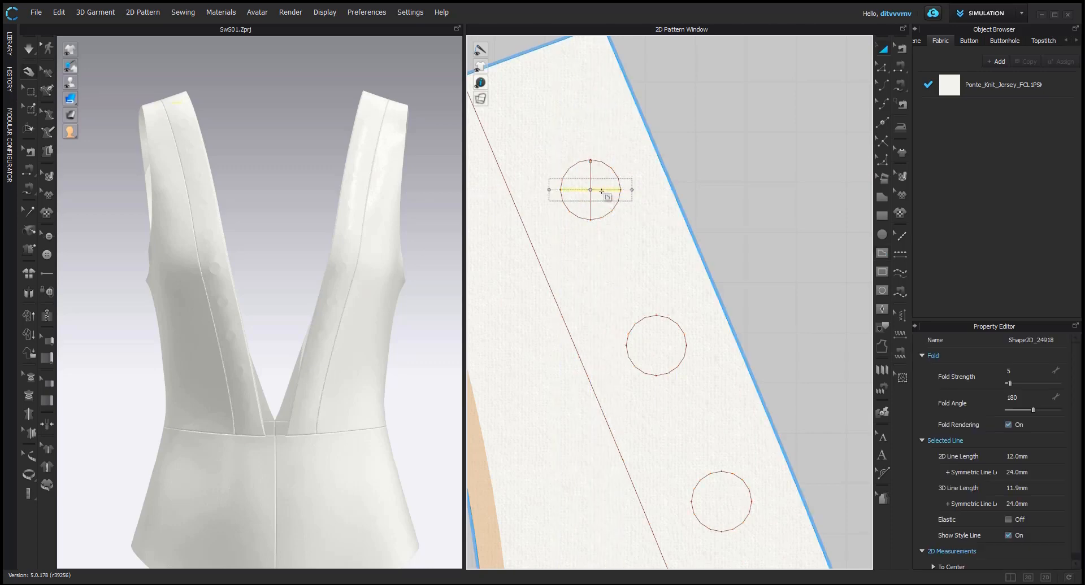
{"action": "left_click", "coordinate": [591, 175], "text": "shift"}
{"action": "left_click", "coordinate": [615, 193], "text": "shift"}
{"action": "left_click", "coordinate": [607, 170], "text": "shift"}
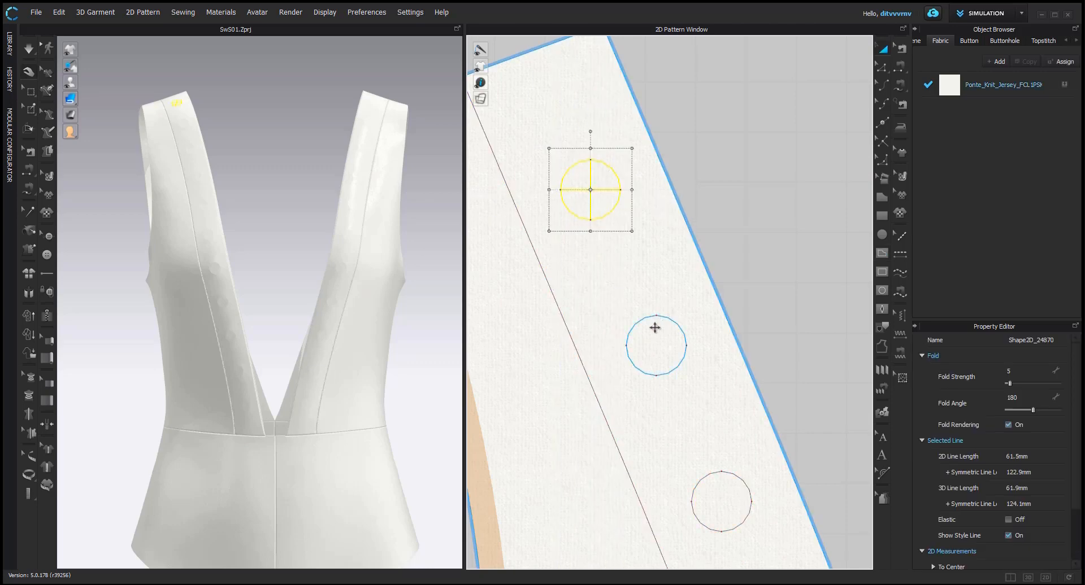
{"action": "scroll", "coordinate": [601, 193], "scroll_direction": "down", "scroll_amount": 5}
{"action": "left_click_drag", "start_coordinate": [536, 288], "coordinate": [596, 189], "text": "shift"}
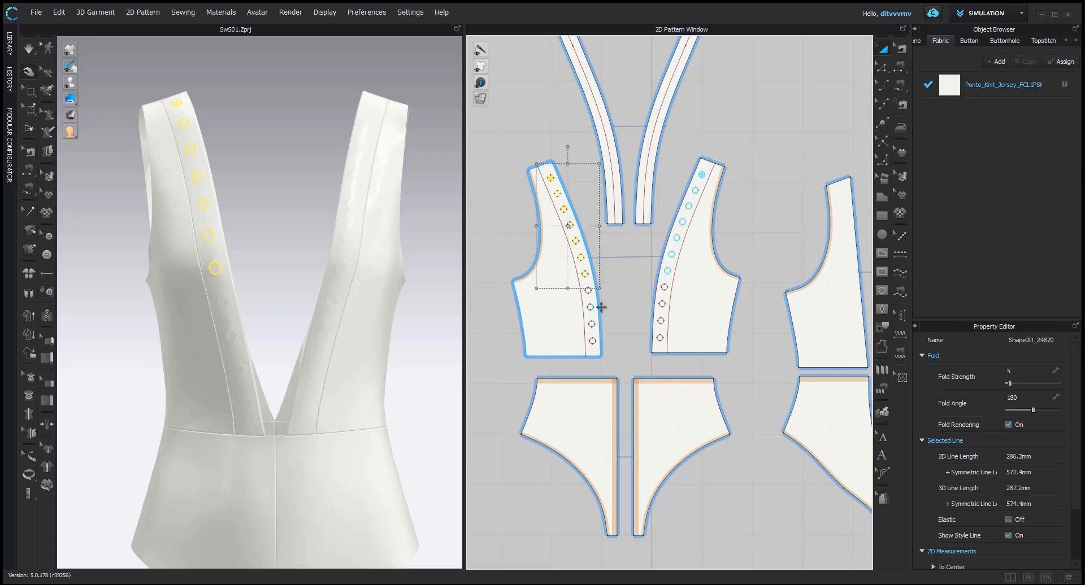
{"action": "left_click_drag", "start_coordinate": [554, 286], "coordinate": [553, 285], "text": "shift"}
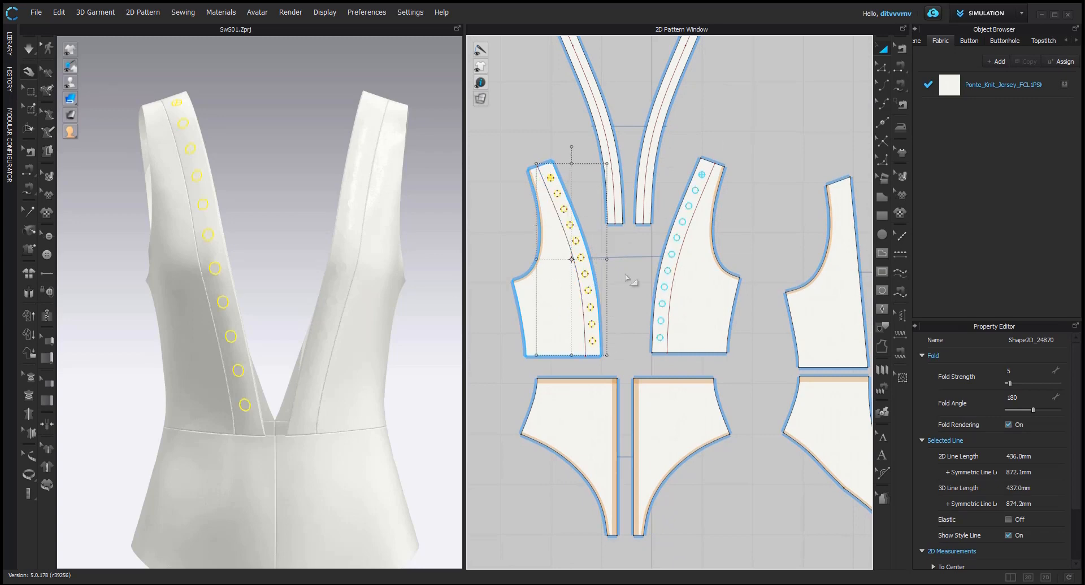
{"action": "key", "text": "ctrl+v"}
{"action": "middle_click_drag", "start_coordinate": [589, 136], "coordinate": [598, 308]}
{"action": "scroll", "coordinate": [598, 310], "scroll_direction": "up", "scroll_amount": 6}
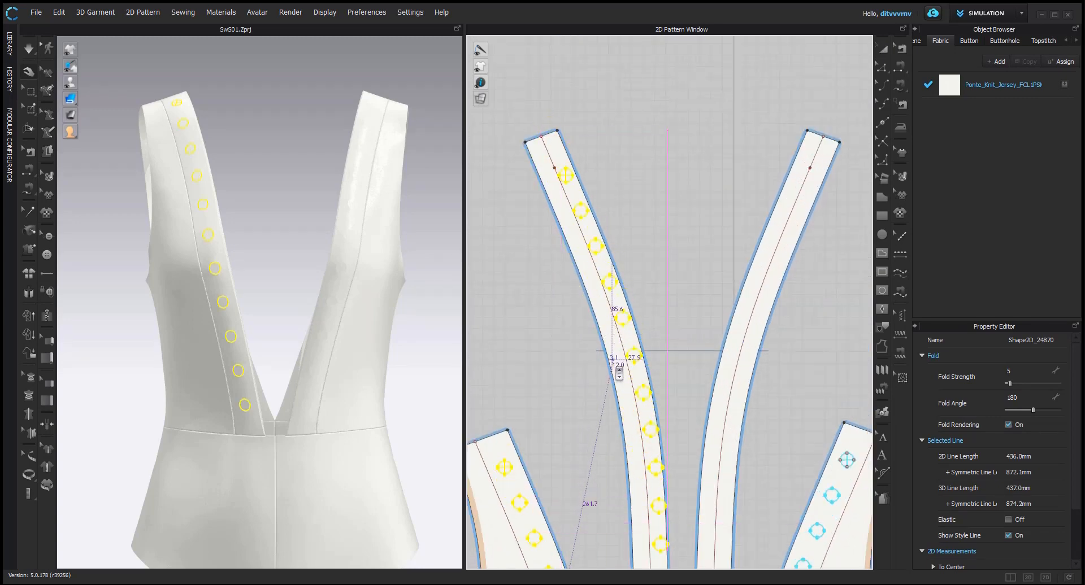
{"action": "scroll", "coordinate": [547, 167], "scroll_direction": "up", "scroll_amount": 8}
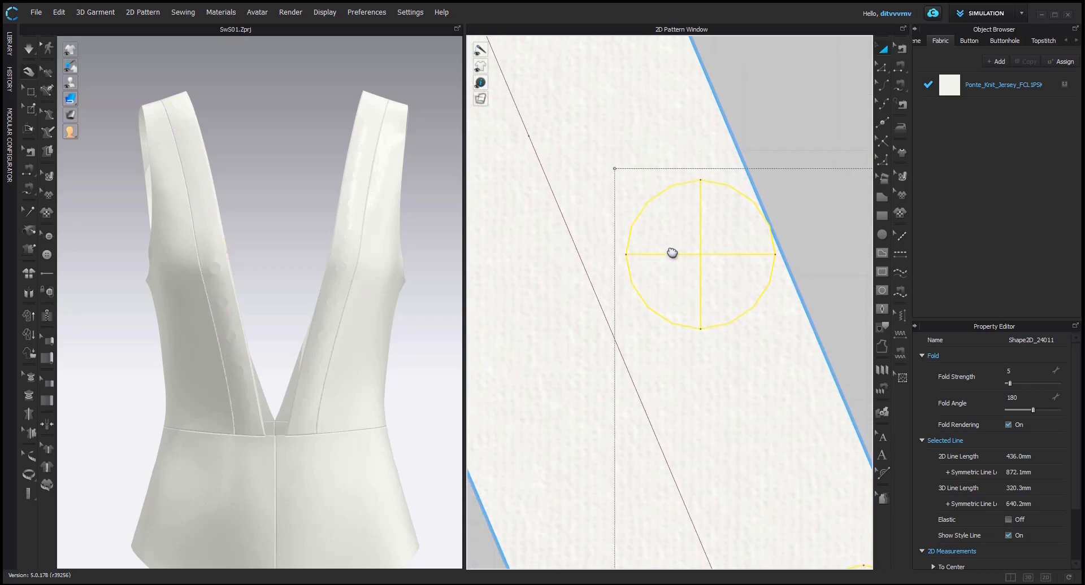
Move the pasted circles so the top circle's centre sits on the upper point of the strip's internal line
{"action": "left_click", "coordinate": [760, 294]}
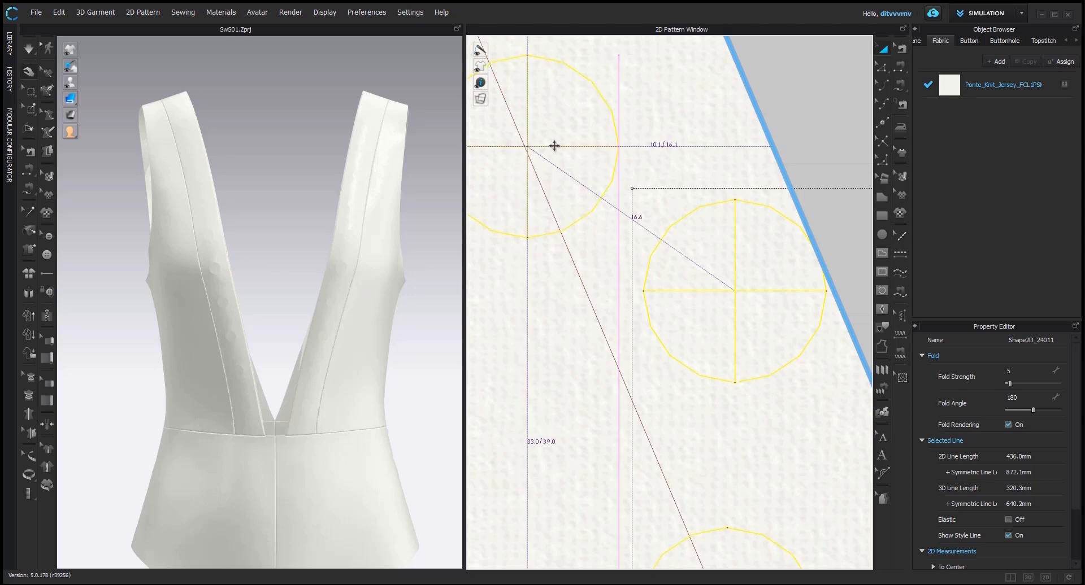
{"action": "scroll", "coordinate": [555, 147], "scroll_direction": "up", "scroll_amount": 2}
{"action": "middle_click_drag", "start_coordinate": [557, 149], "coordinate": [613, 216]}
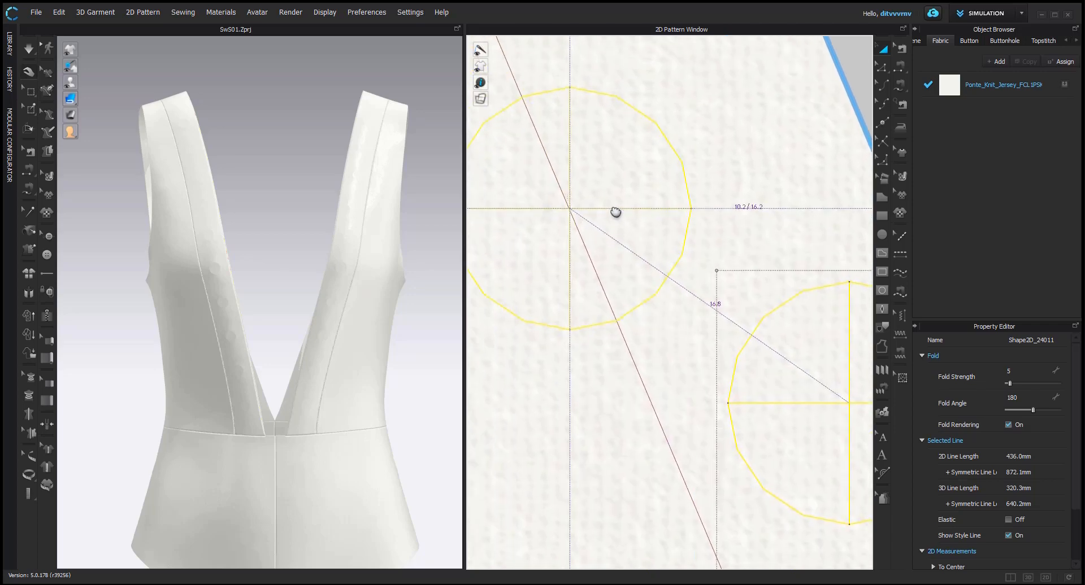
{"action": "left_click", "coordinate": [701, 139]}
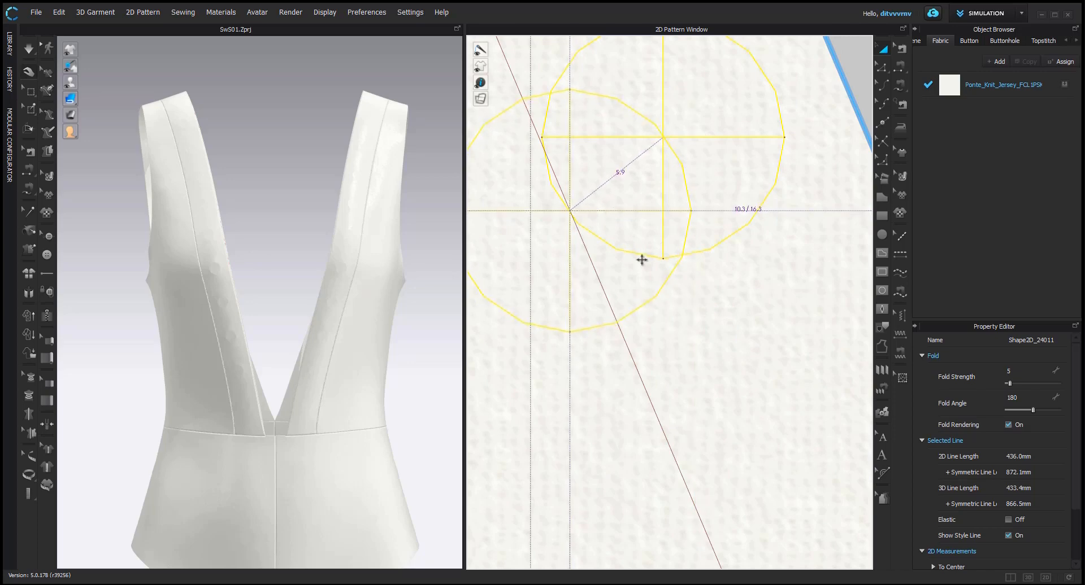
{"action": "scroll", "coordinate": [642, 260], "scroll_direction": "down", "scroll_amount": 10}
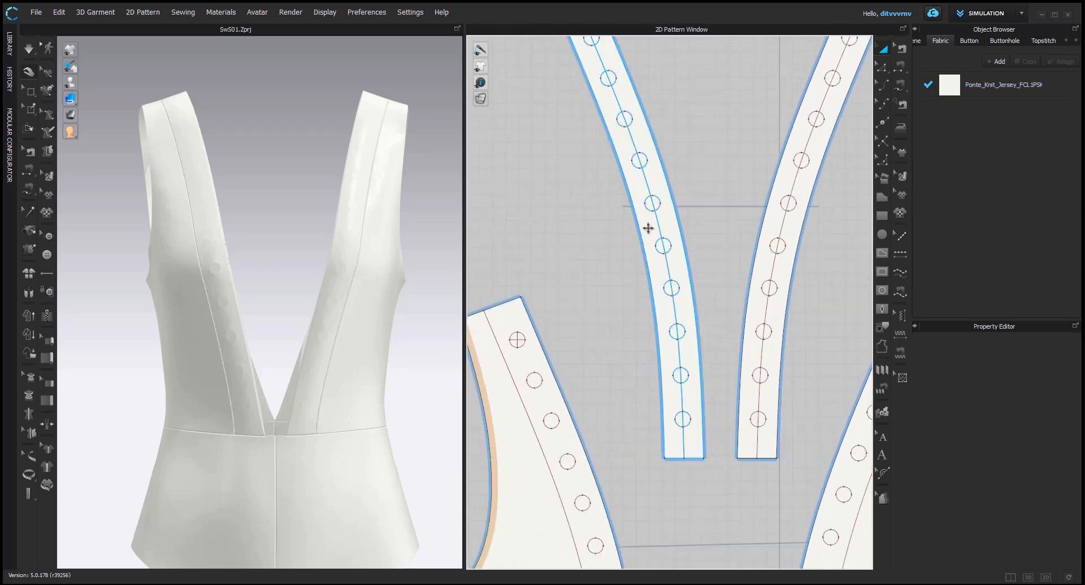
Delete the internal line running through the circles on the neckline strip
{"action": "left_click", "coordinate": [656, 221]}
{"action": "key", "text": "Delete"}
{"action": "scroll", "coordinate": [650, 229], "scroll_direction": "down", "scroll_amount": 5}
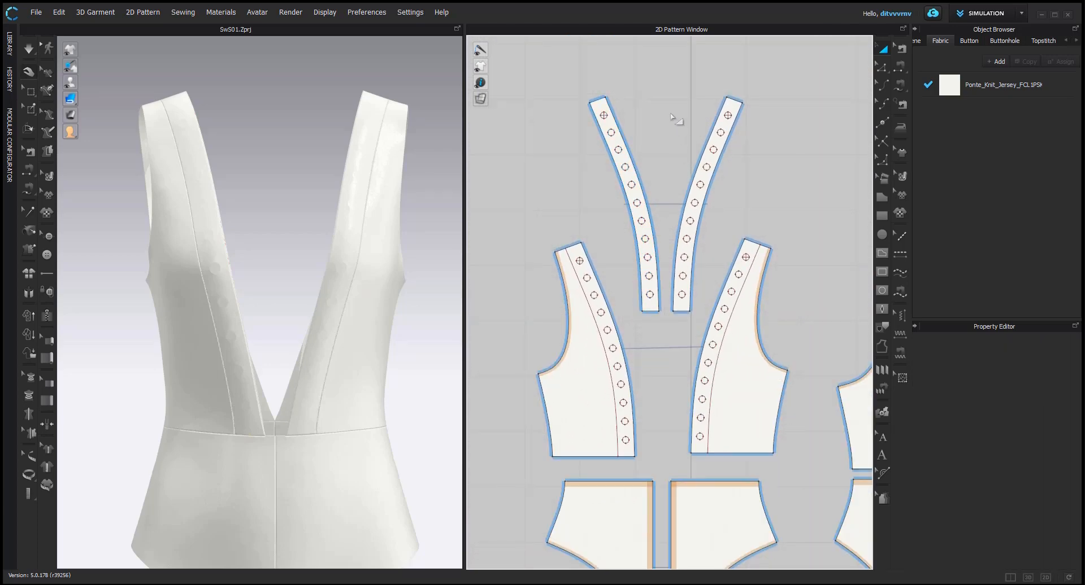
Delete the cross lines inside the uppermost circles of the neckline strip and the front bodice
{"action": "scroll", "coordinate": [612, 108], "scroll_direction": "up", "scroll_amount": 8}
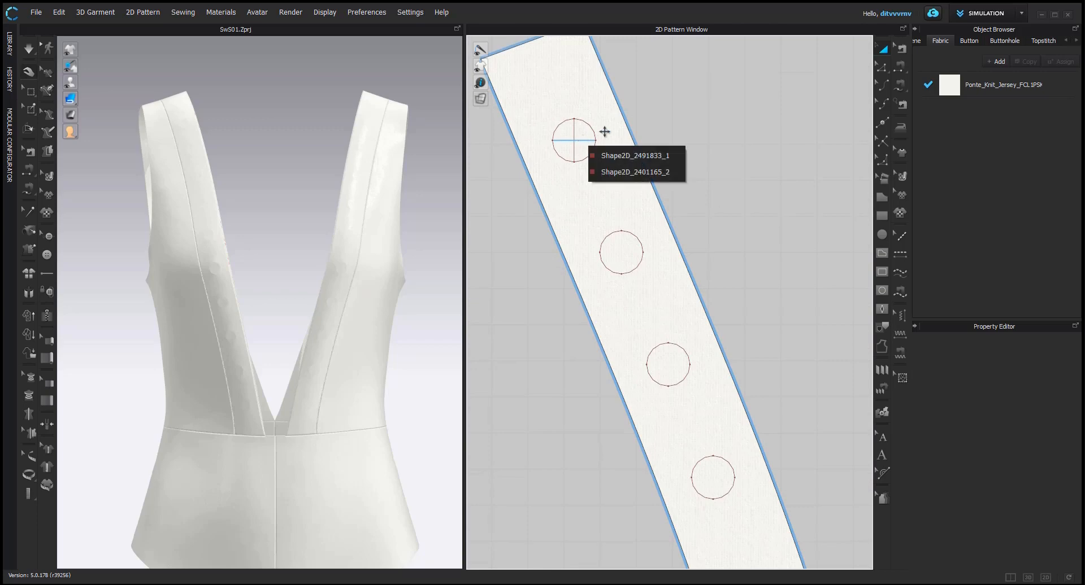
{"action": "key", "text": "z"}
{"action": "left_click", "coordinate": [585, 141]}
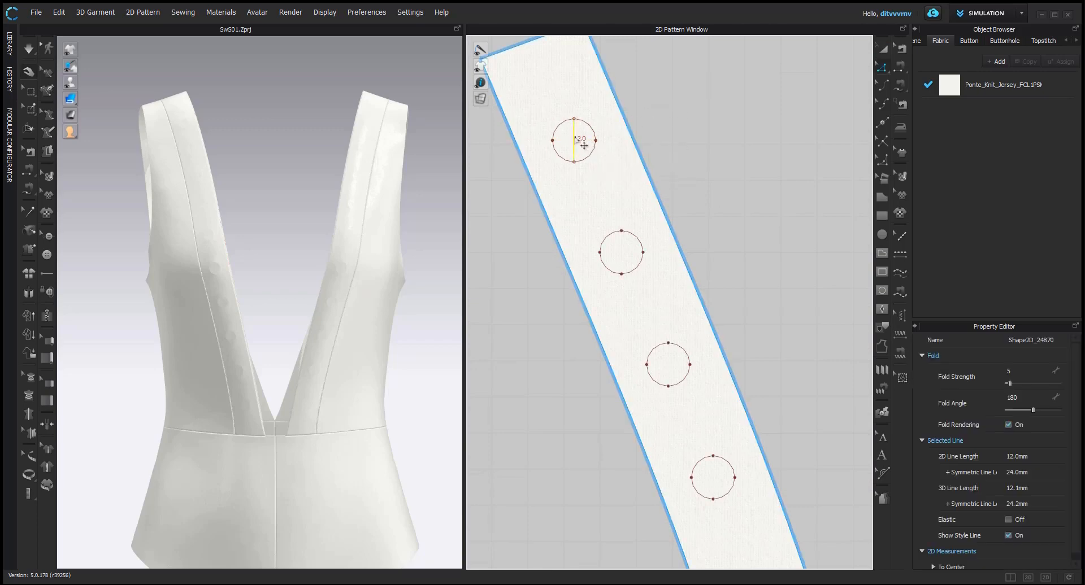
{"action": "scroll", "coordinate": [584, 141], "scroll_direction": "down", "scroll_amount": 8}
{"action": "scroll", "coordinate": [543, 384], "scroll_direction": "up", "scroll_amount": 5}
{"action": "left_click", "coordinate": [592, 257]}
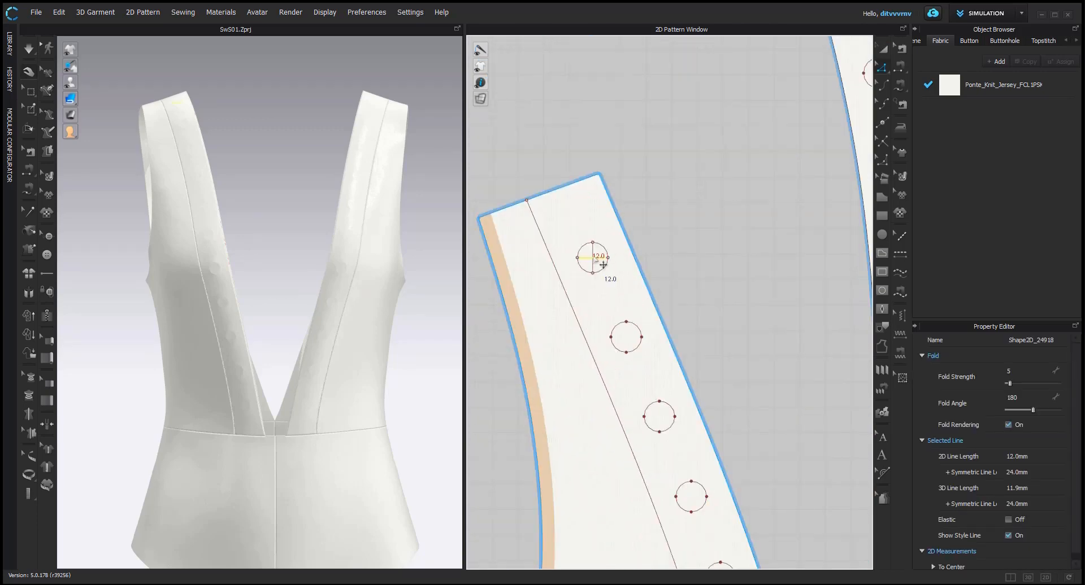
Select all circles on the neckline strip and front bodice and apply Cut & Sew to them
{"action": "key", "text": "a"}
{"action": "scroll", "coordinate": [676, 290], "scroll_direction": "down", "scroll_amount": 8}
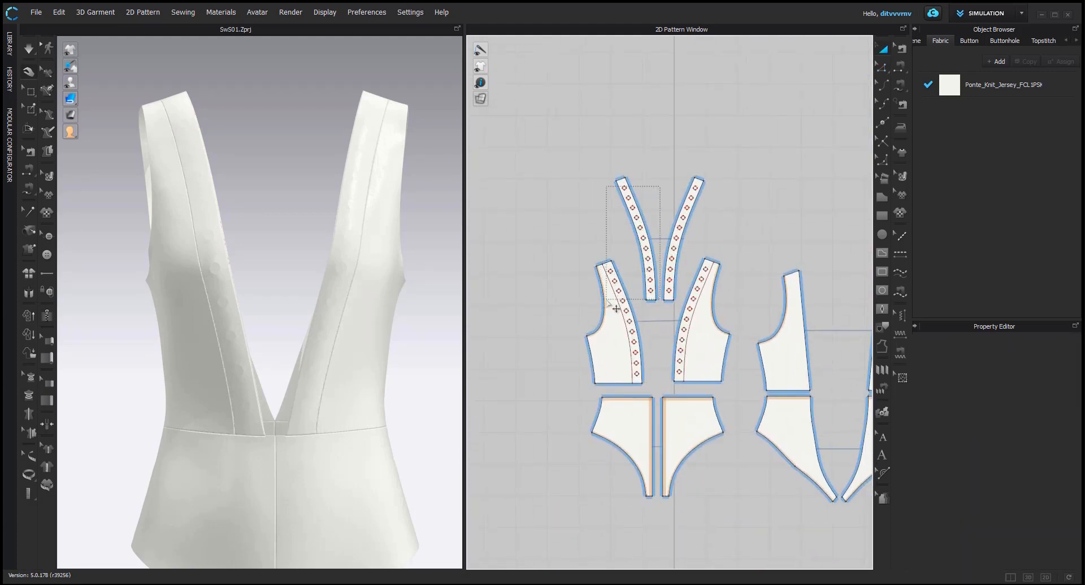
{"action": "left_click_drag", "start_coordinate": [607, 300], "coordinate": [608, 301]}
{"action": "scroll", "coordinate": [621, 313], "scroll_direction": "up", "scroll_amount": 1}
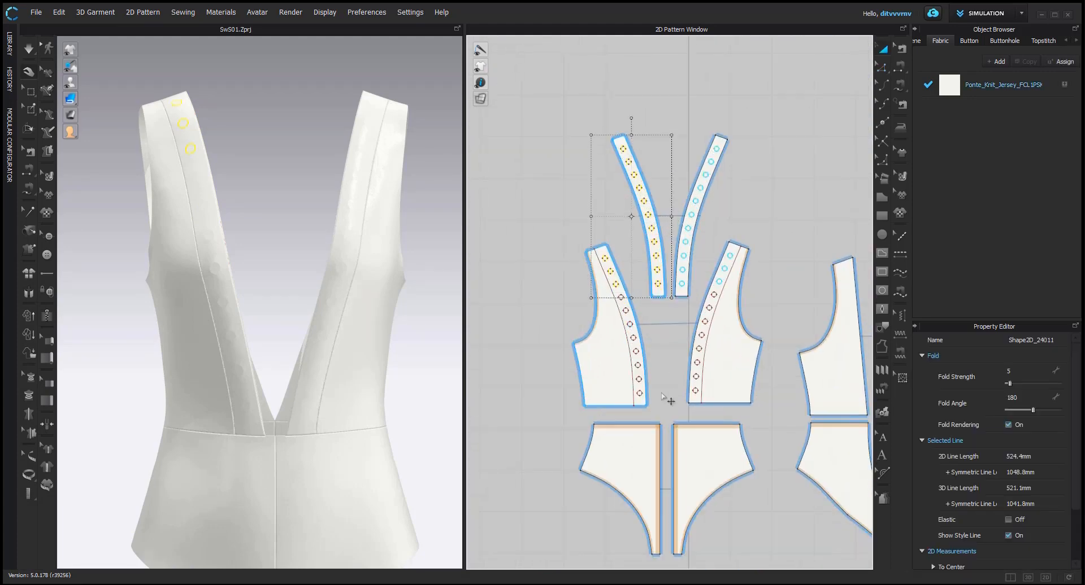
{"action": "left_click", "coordinate": [634, 340], "text": "shift"}
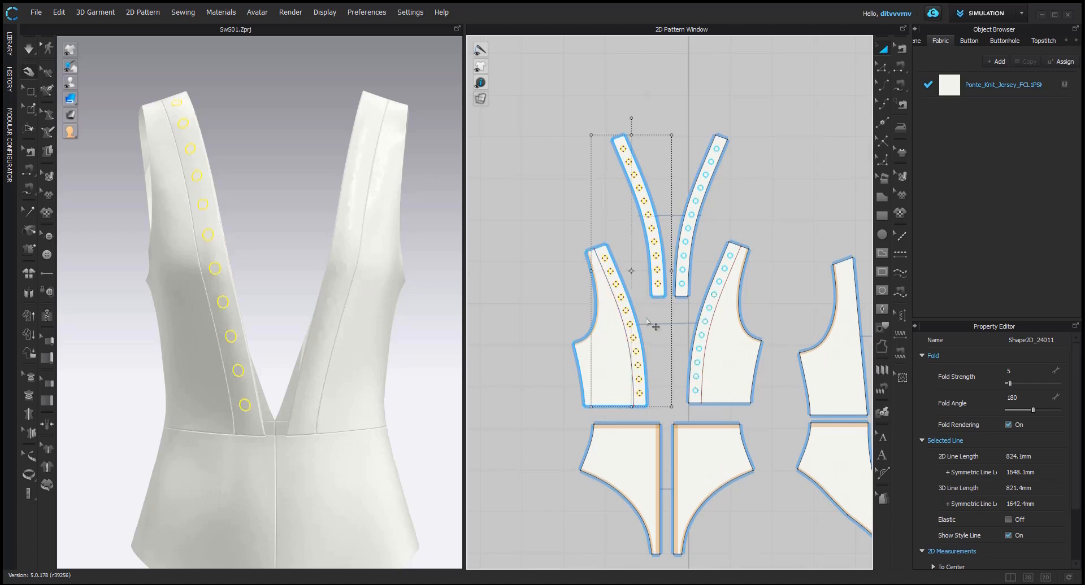
{"action": "scroll", "coordinate": [647, 322], "scroll_direction": "up", "scroll_amount": 3}
{"action": "right_click", "coordinate": [610, 306]}
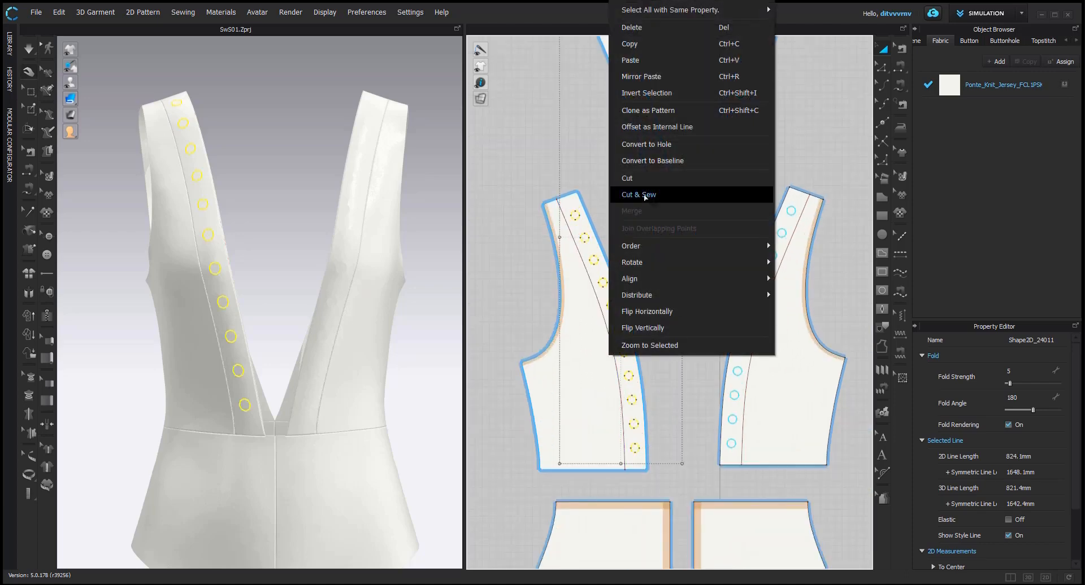
{"action": "left_click", "coordinate": [667, 196]}
{"action": "left_click", "coordinate": [674, 256]}
{"action": "scroll", "coordinate": [579, 357], "scroll_direction": "down", "scroll_amount": 5}
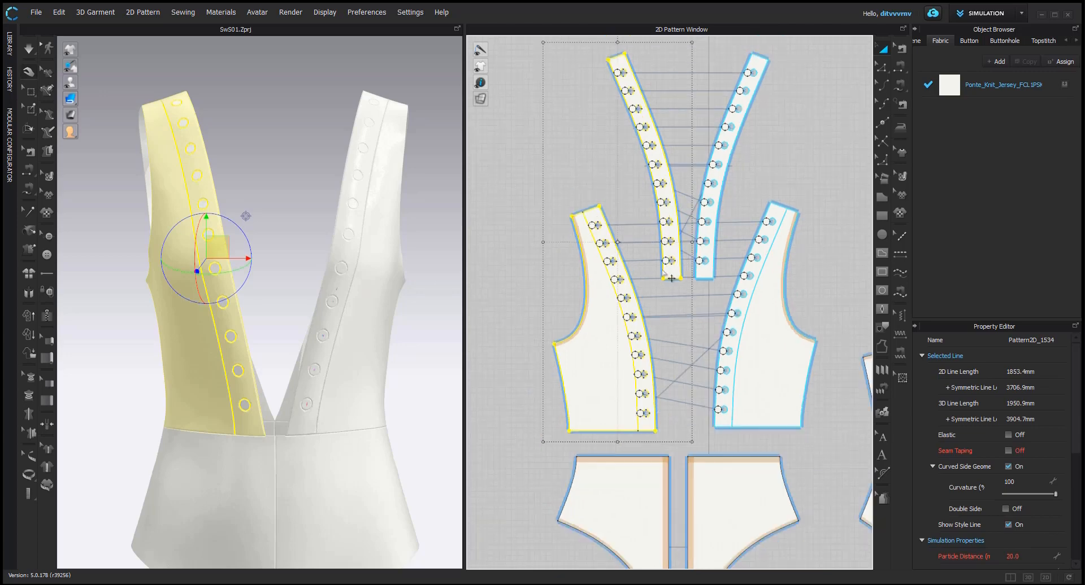
{"action": "left_click", "coordinate": [580, 364]}
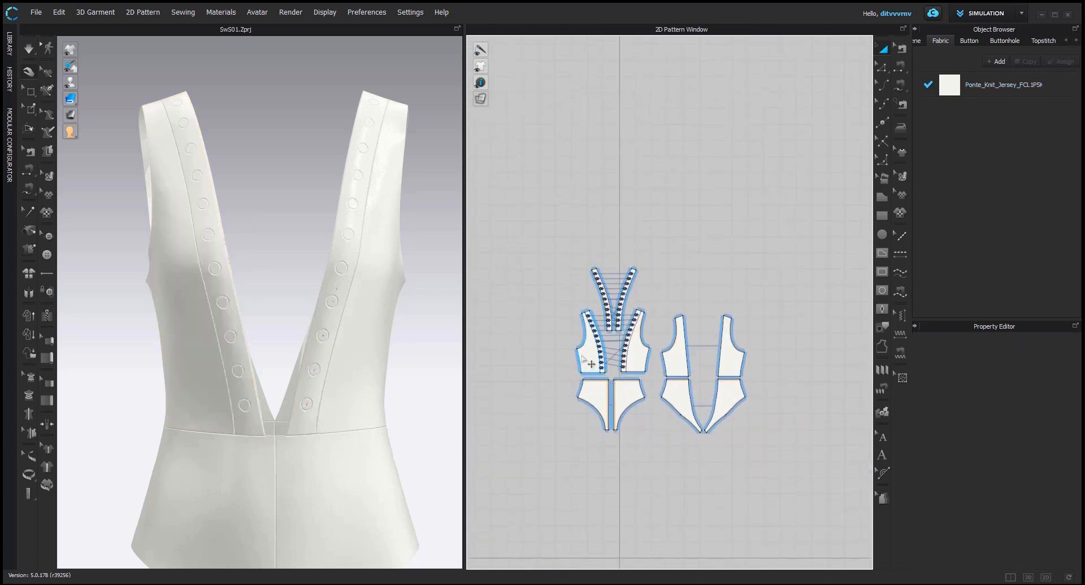
Move the front bodice pieces and neckline strips together, away from their cut-out circles
{"action": "left_click", "coordinate": [606, 275], "text": "shift"}
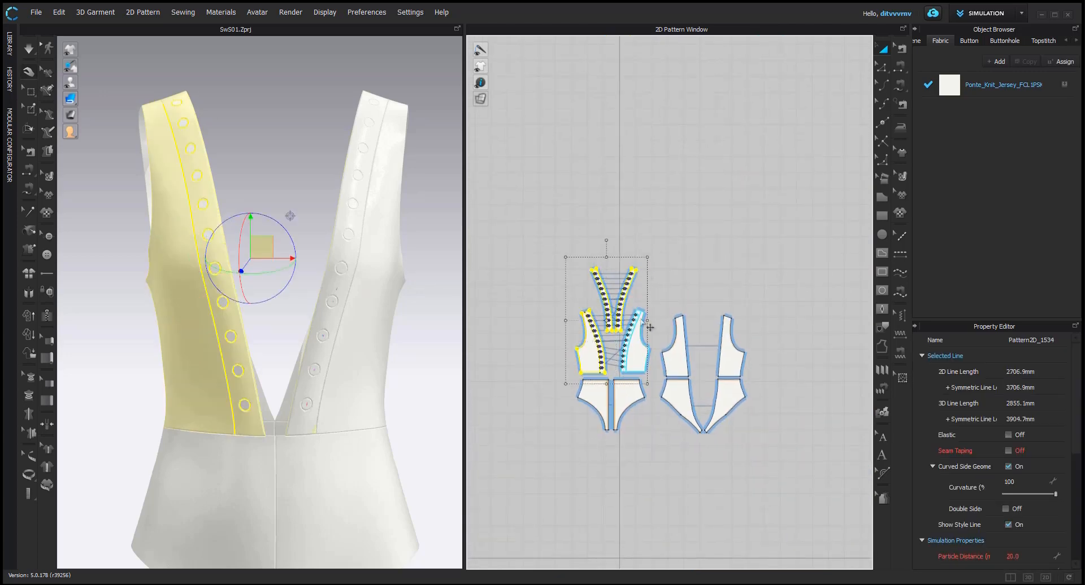
{"action": "left_click", "coordinate": [642, 362], "text": "shift"}
{"action": "left_click_drag", "start_coordinate": [642, 362], "coordinate": [545, 433]}
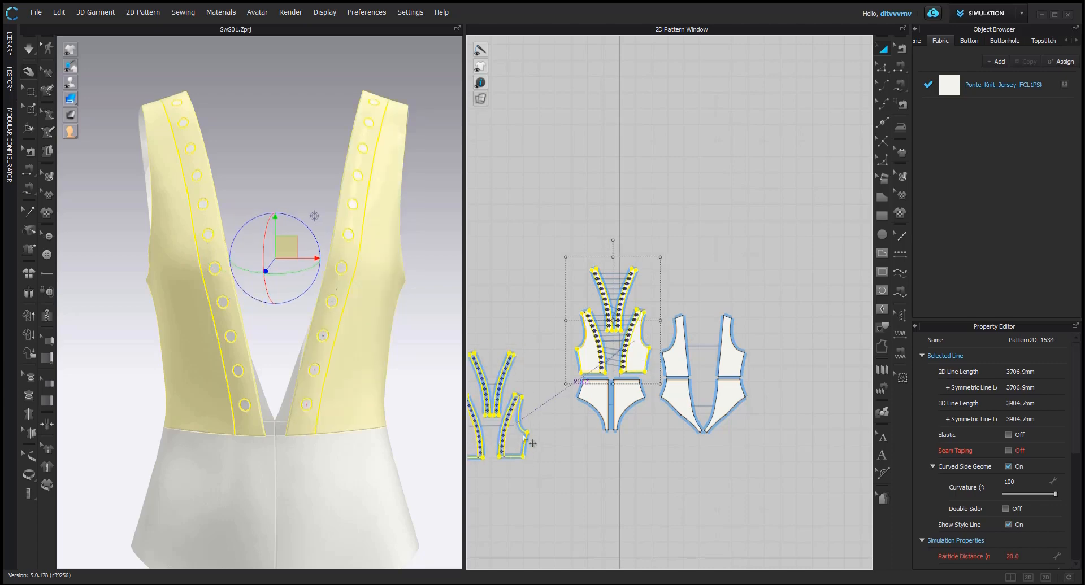
Move all the loose circle pieces as one group to the empty area above the bodysuit patterns
{"action": "left_click", "coordinate": [593, 291]}
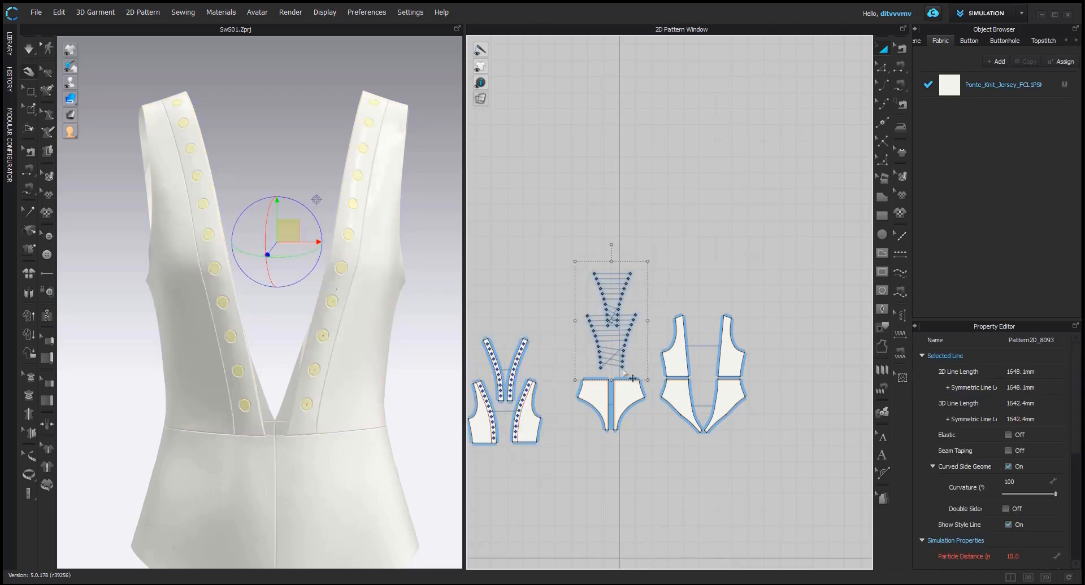
{"action": "left_click_drag", "start_coordinate": [622, 368], "coordinate": [629, 228]}
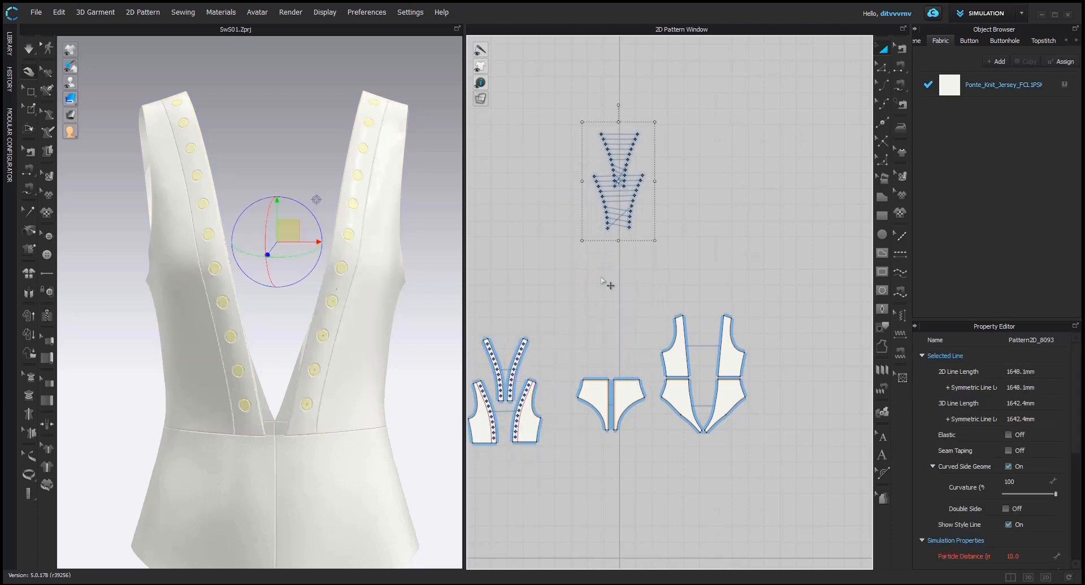
{"action": "left_click", "coordinate": [600, 284]}
Select the front bodice pieces and neckline strips and place them back above the front panty pieces
{"action": "middle_click_drag", "start_coordinate": [542, 341], "coordinate": [593, 323]}
{"action": "left_click_drag", "start_coordinate": [517, 338], "coordinate": [607, 439]}
{"action": "left_click_drag", "start_coordinate": [579, 393], "coordinate": [689, 339]}
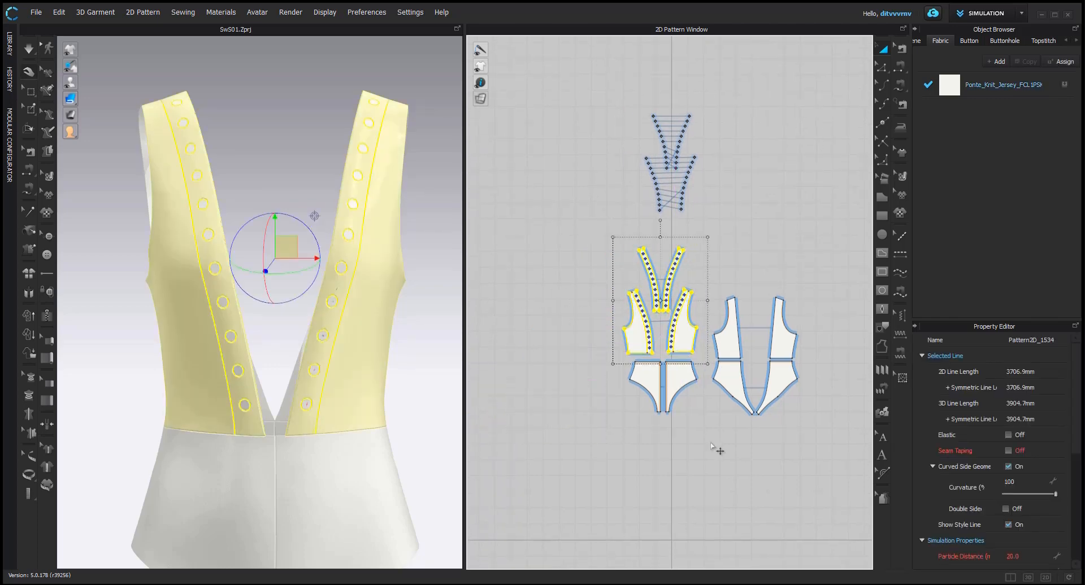
{"action": "left_click", "coordinate": [716, 449]}
Rearrange the mismatched lower circles of the front bodice group so each symmetric pair lies directly opposite
{"action": "middle_click_drag", "start_coordinate": [708, 295], "coordinate": [709, 318]}
{"action": "scroll", "coordinate": [704, 208], "scroll_direction": "up", "scroll_amount": 4}
{"action": "middle_click_drag", "start_coordinate": [703, 208], "coordinate": [714, 352]}
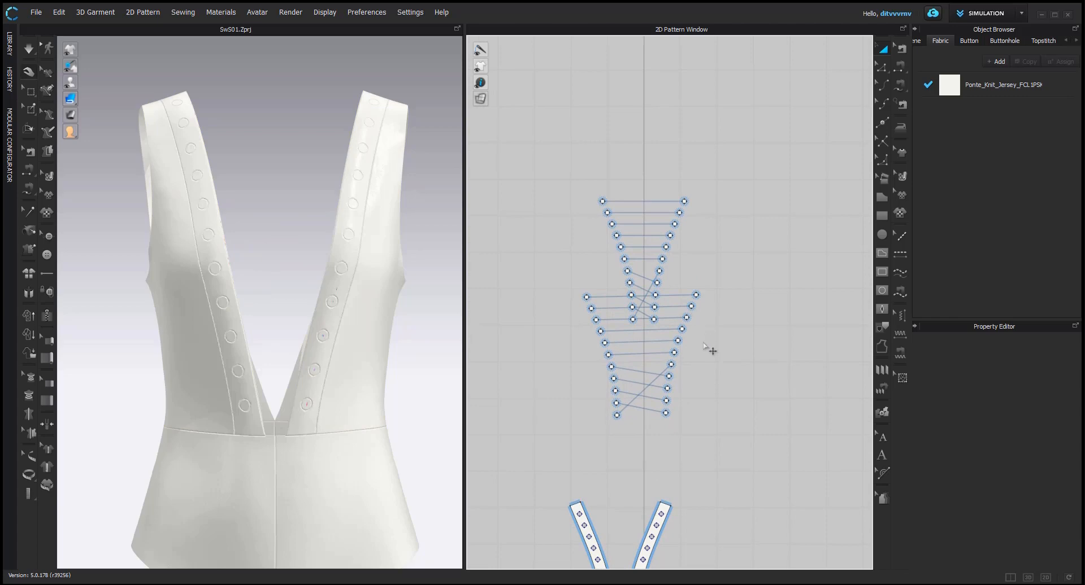
{"action": "scroll", "coordinate": [712, 351], "scroll_direction": "up", "scroll_amount": 4}
{"action": "left_click_drag", "start_coordinate": [686, 321], "coordinate": [673, 452]}
{"action": "left_click", "coordinate": [672, 451]}
{"action": "left_click_drag", "start_coordinate": [712, 334], "coordinate": [680, 424]}
{"action": "left_click", "coordinate": [716, 297]}
Rearrange the mismatched circles at the lower end of the strip group so each symmetric pair lies directly opposite
{"action": "middle_click_drag", "start_coordinate": [645, 219], "coordinate": [629, 462]}
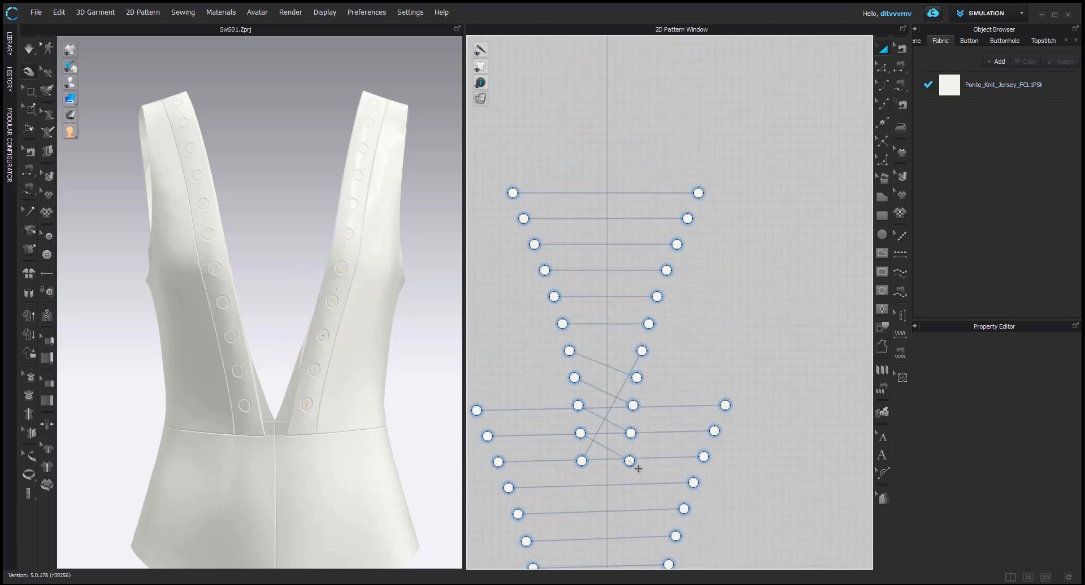
{"action": "left_click_drag", "start_coordinate": [589, 468], "coordinate": [542, 334]}
{"action": "left_click_drag", "start_coordinate": [554, 452], "coordinate": [564, 419]}
{"action": "left_click_drag", "start_coordinate": [587, 343], "coordinate": [576, 382]}
{"action": "left_click_drag", "start_coordinate": [546, 339], "coordinate": [572, 357]}
{"action": "left_click", "coordinate": [537, 373]}
{"action": "scroll", "coordinate": [571, 376], "scroll_direction": "down", "scroll_amount": 5}
{"action": "middle_click_drag", "start_coordinate": [573, 376], "coordinate": [604, 313]}
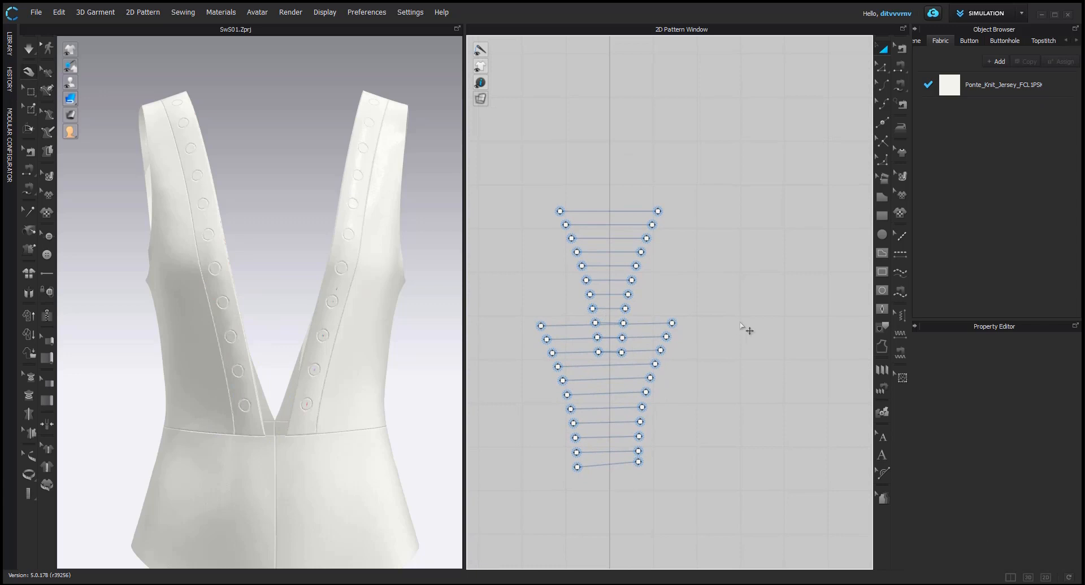
Simulate the garment to drape the neckline strips and front bodice with the rearranged circles
{"action": "left_click", "coordinate": [658, 212]}
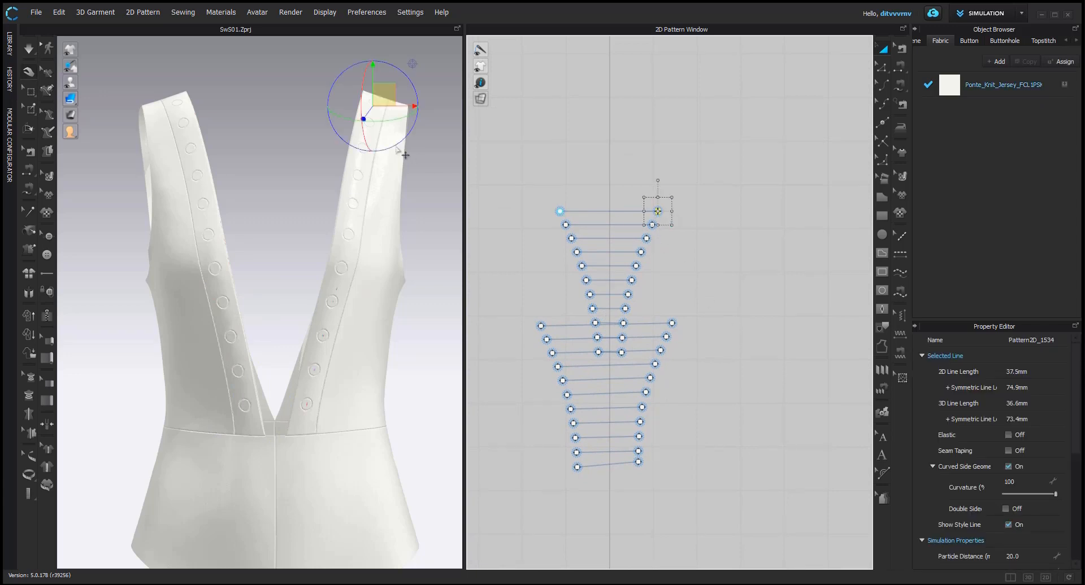
{"action": "right_click_drag", "start_coordinate": [399, 150], "coordinate": [359, 158]}
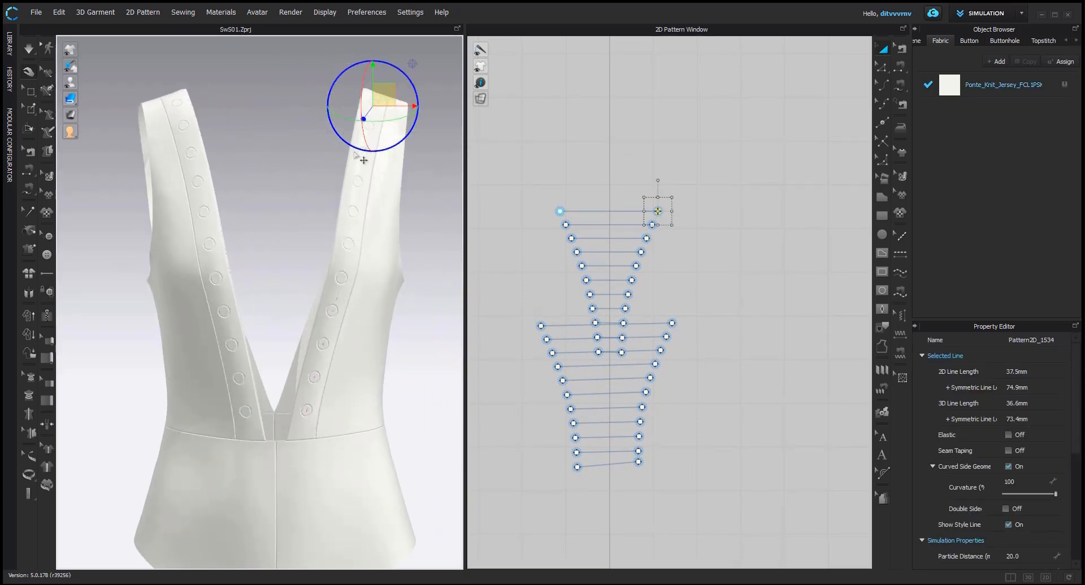
{"action": "left_click", "coordinate": [677, 287]}
{"action": "right_click_drag", "start_coordinate": [362, 222], "coordinate": [309, 206]}
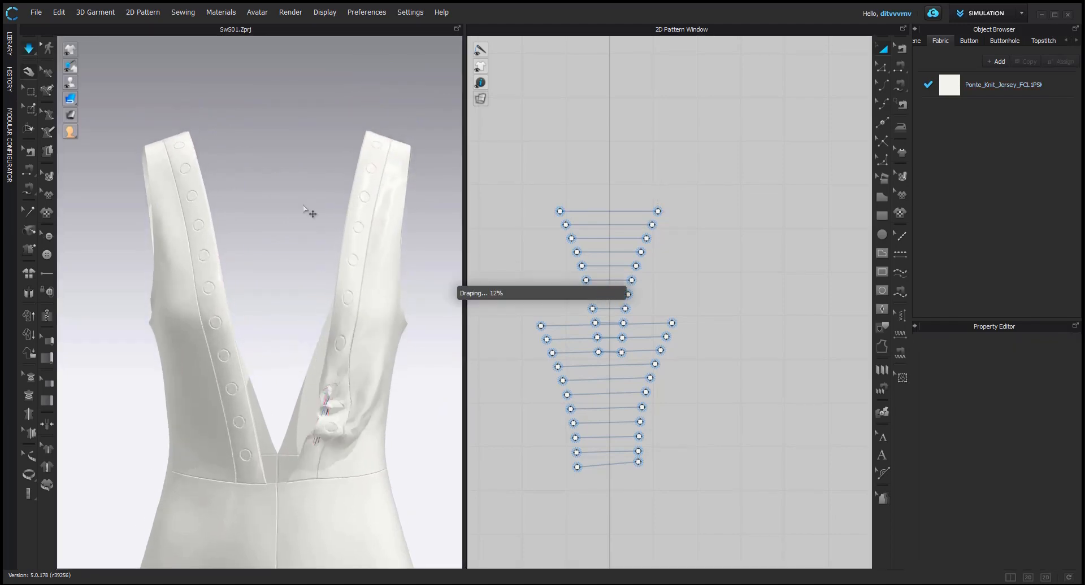
{"action": "left_click", "coordinate": [312, 308]}
{"action": "left_click", "coordinate": [300, 289]}
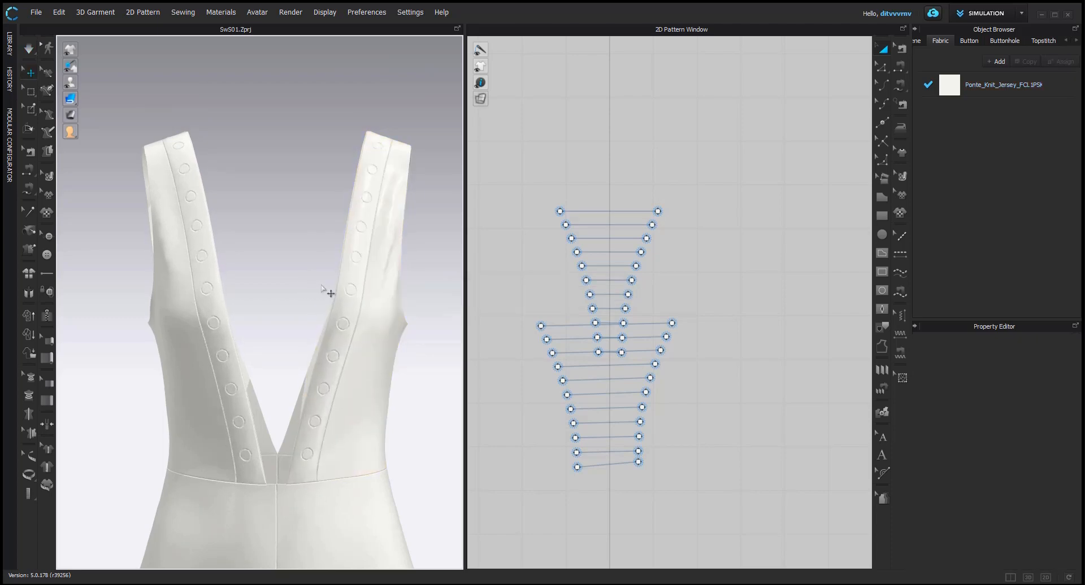
{"action": "right_click_drag", "start_coordinate": [322, 289], "coordinate": [301, 281]}
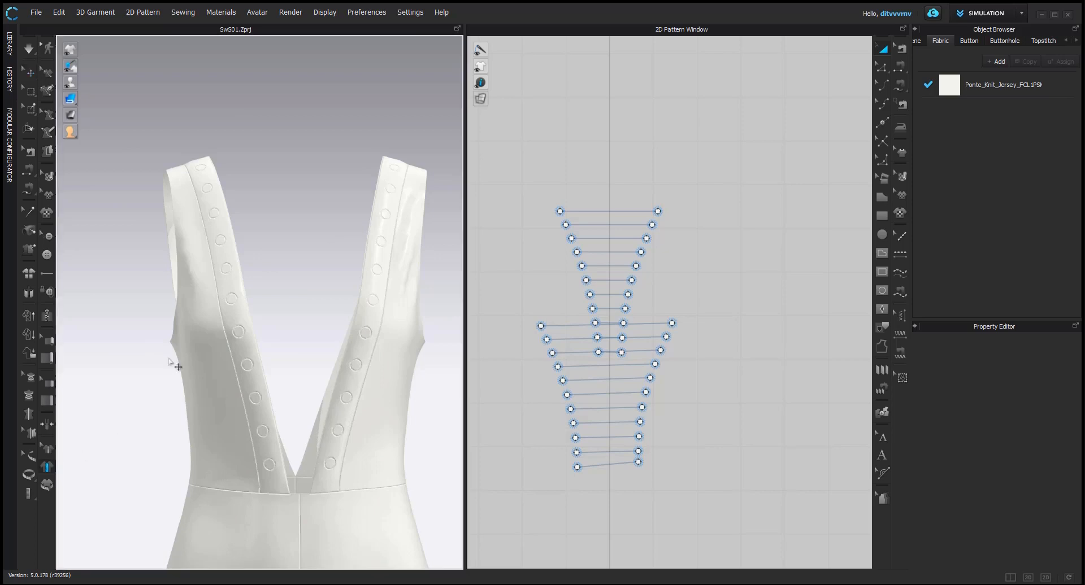
Draw linear measurements on the garment across the topmost holes, zigzagging down between both neckline edges to the fifth hole
{"action": "right_click_drag", "start_coordinate": [168, 362], "coordinate": [165, 198]}
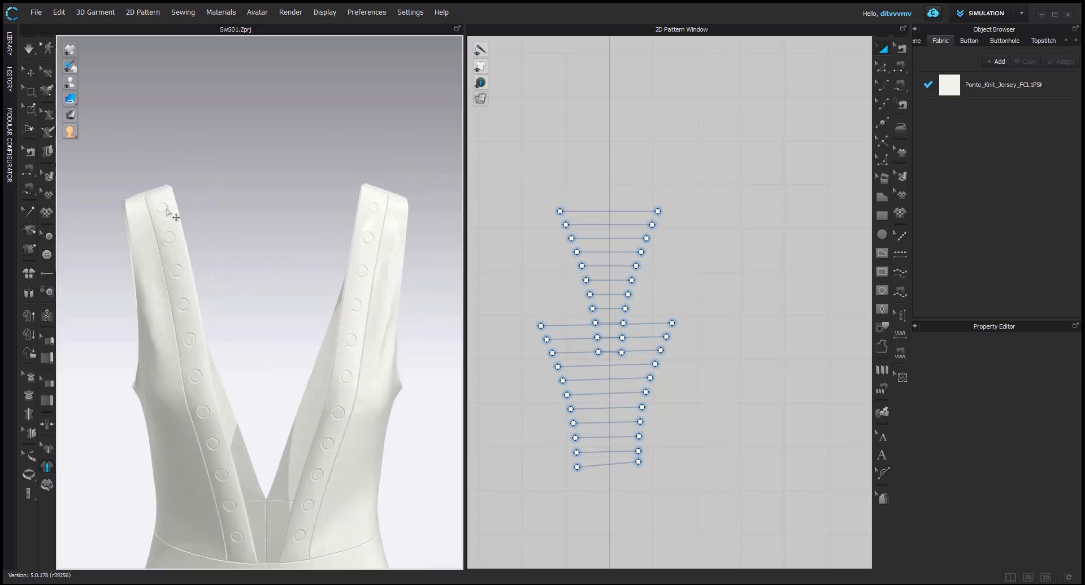
{"action": "left_click", "coordinate": [167, 208]}
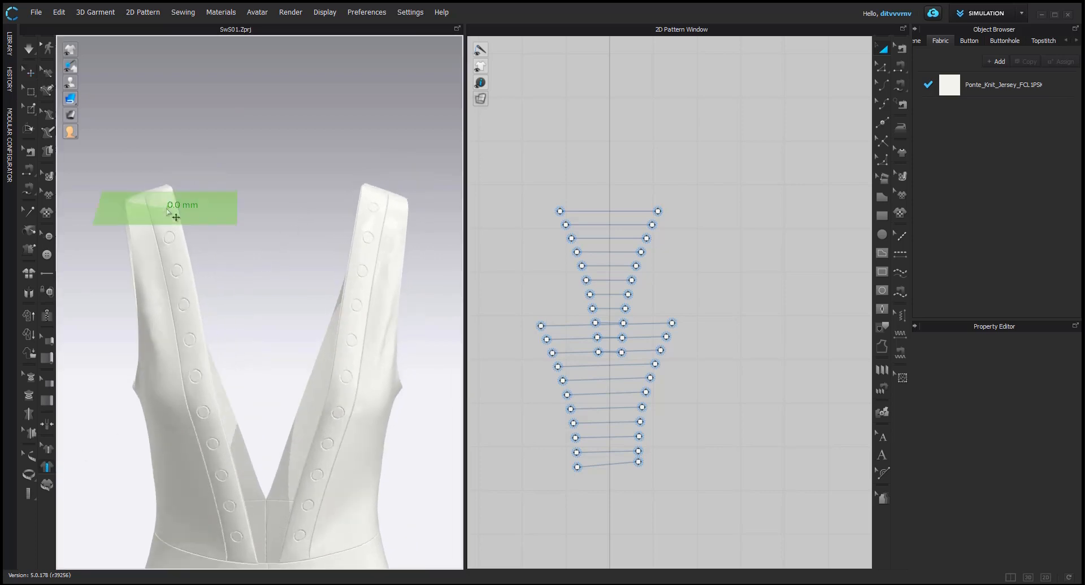
{"action": "left_click", "coordinate": [370, 208]}
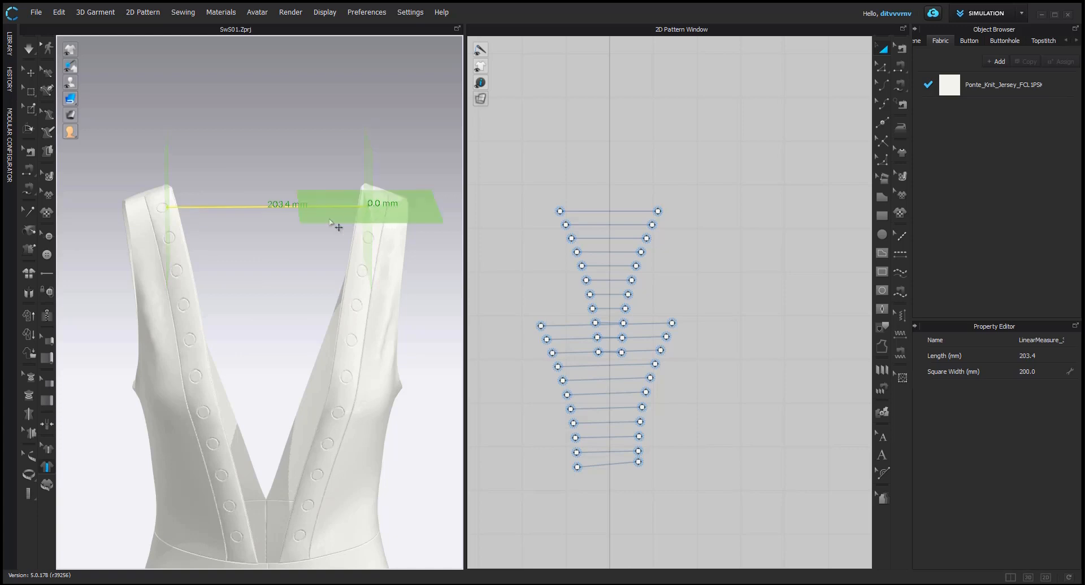
{"action": "left_click", "coordinate": [175, 238]}
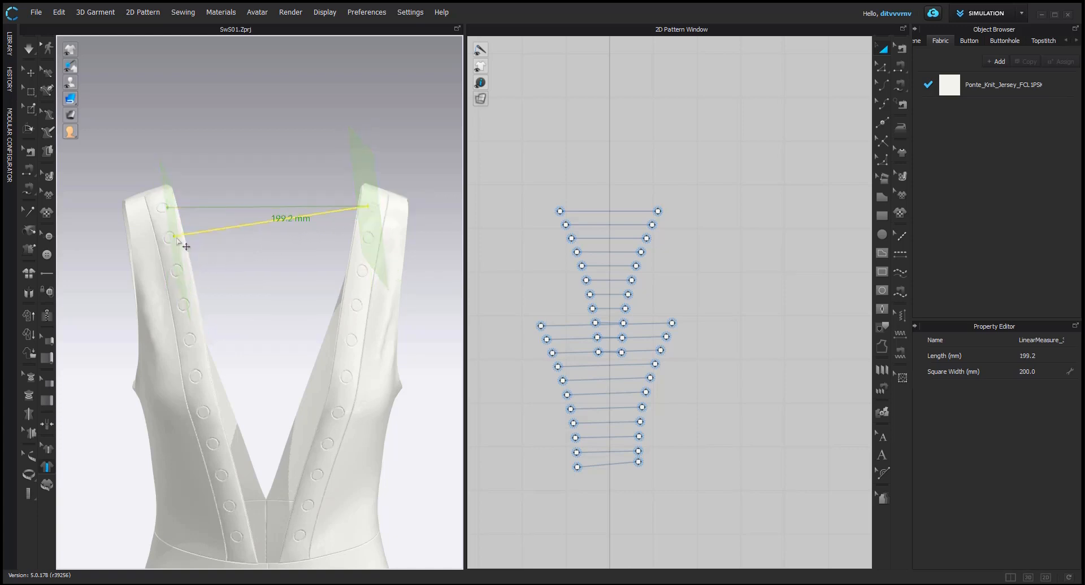
{"action": "left_click", "coordinate": [357, 269]}
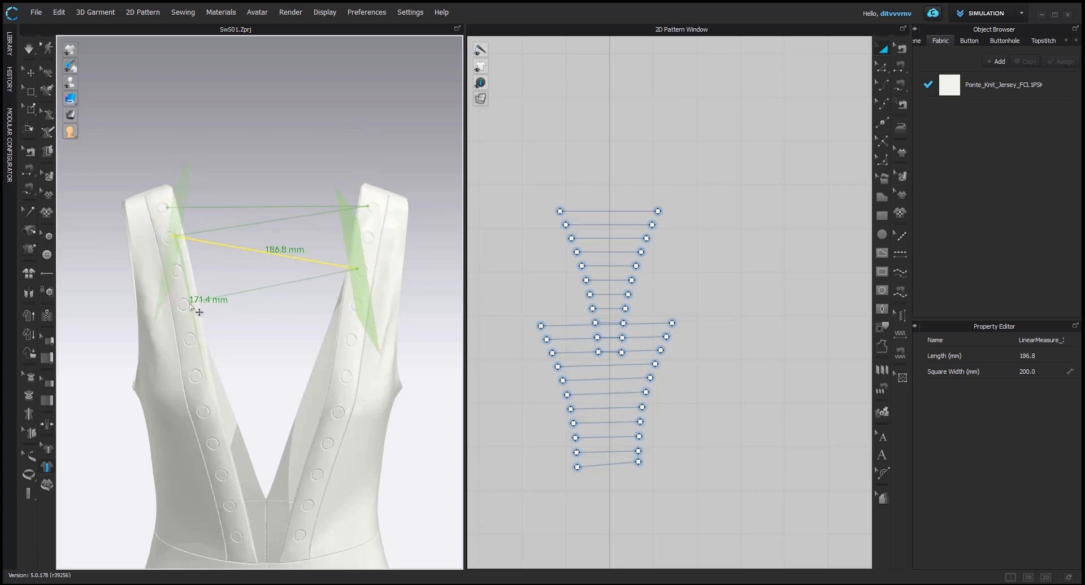
{"action": "left_click", "coordinate": [190, 304]}
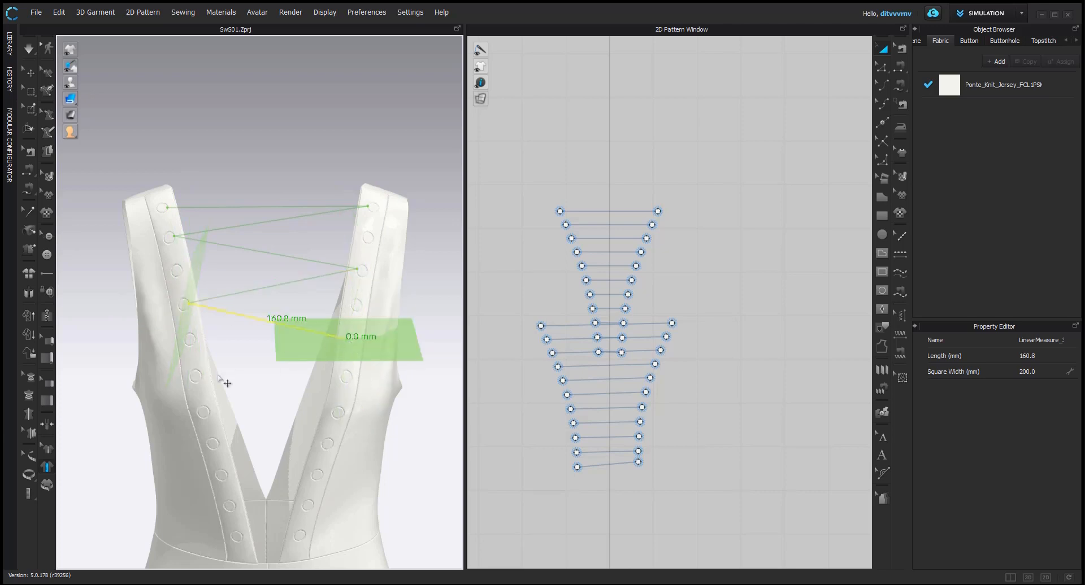
{"action": "left_click", "coordinate": [346, 339]}
Continue the zigzag linear measurements from the fifth hole down to the lowest pair of neckline holes
{"action": "left_click", "coordinate": [201, 372]}
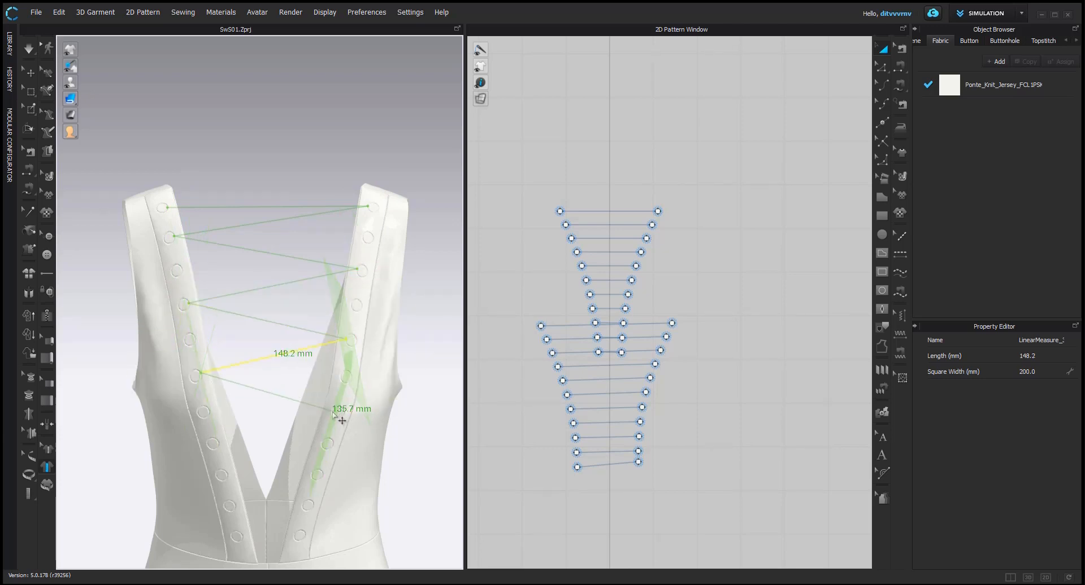
{"action": "left_click", "coordinate": [339, 414]}
{"action": "middle_click_drag", "start_coordinate": [228, 451], "coordinate": [217, 343]}
{"action": "left_click", "coordinate": [218, 343]}
{"action": "left_click", "coordinate": [306, 367]}
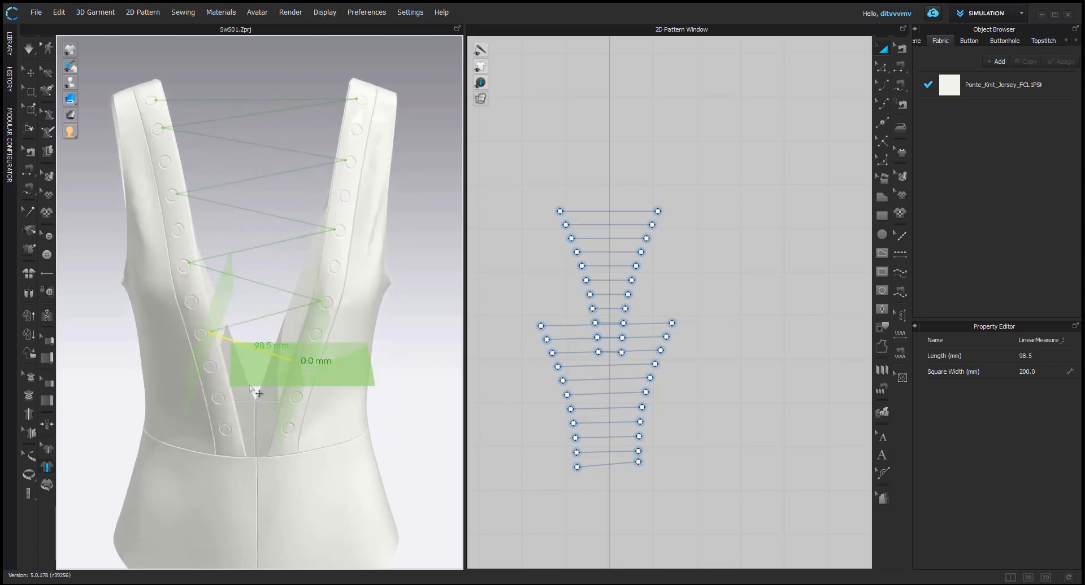
{"action": "left_click", "coordinate": [222, 399]}
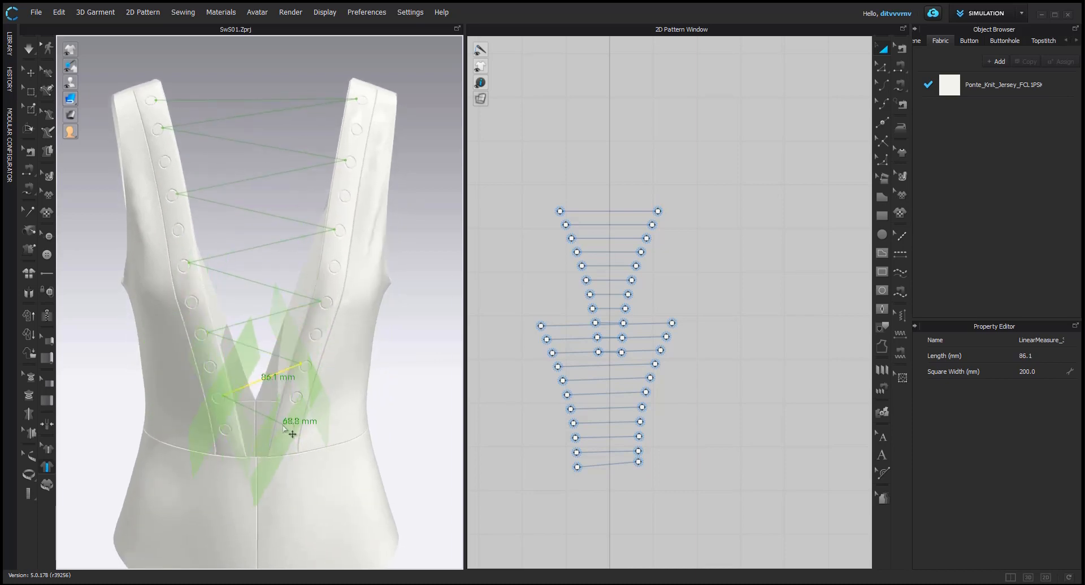
{"action": "left_click", "coordinate": [286, 427]}
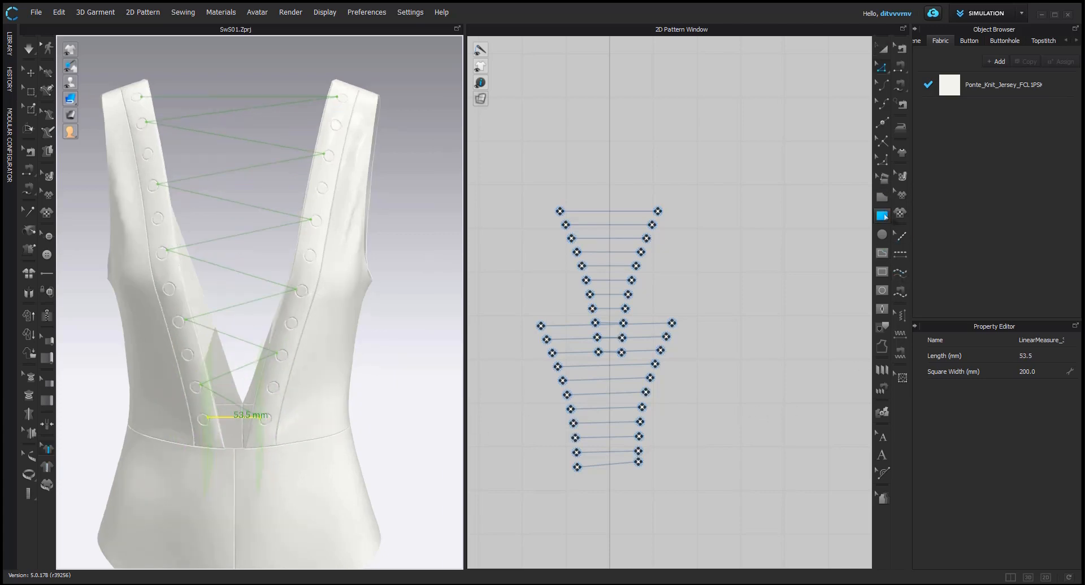
Create a 53 × 10 mm rectangle pattern beside the circle pieces for the lowest lacing strip
{"action": "left_click", "coordinate": [885, 216]}
{"action": "left_click", "coordinate": [749, 467]}
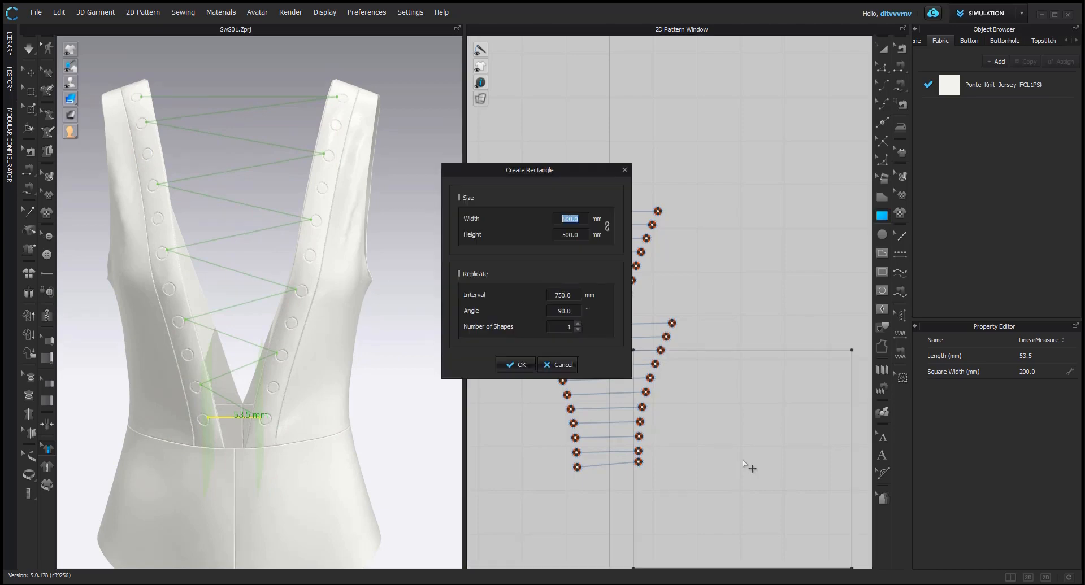
{"action": "type", "text": "53"}
{"action": "double_click", "coordinate": [568, 238]}
{"action": "type", "text": "10"}
{"action": "key", "text": "Return"}
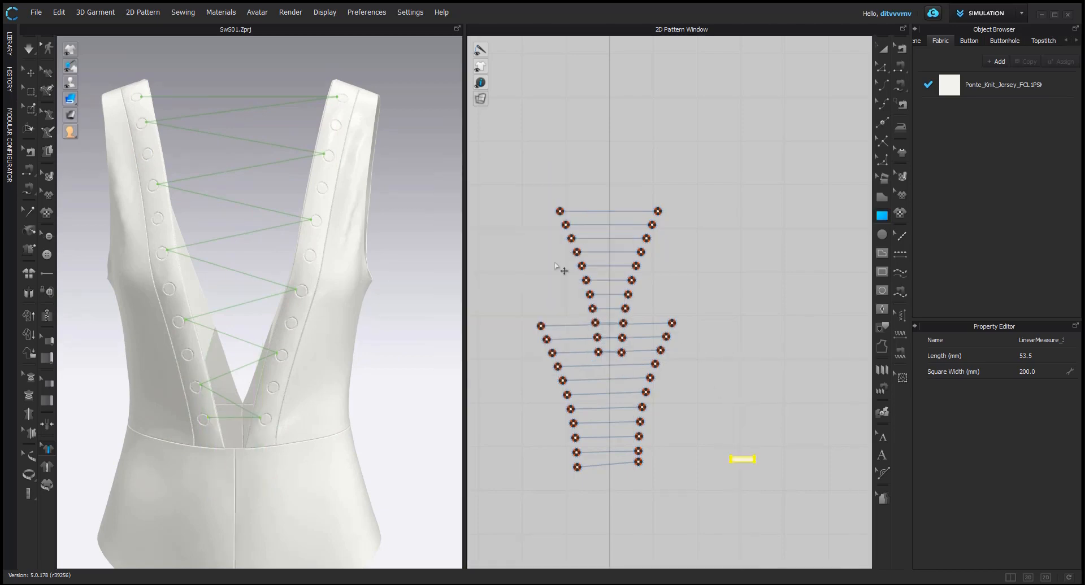
Check the lowest diagonal measurement and create a 70 × 10 mm rectangle above the first lacing strip
{"action": "left_click", "coordinate": [222, 402]}
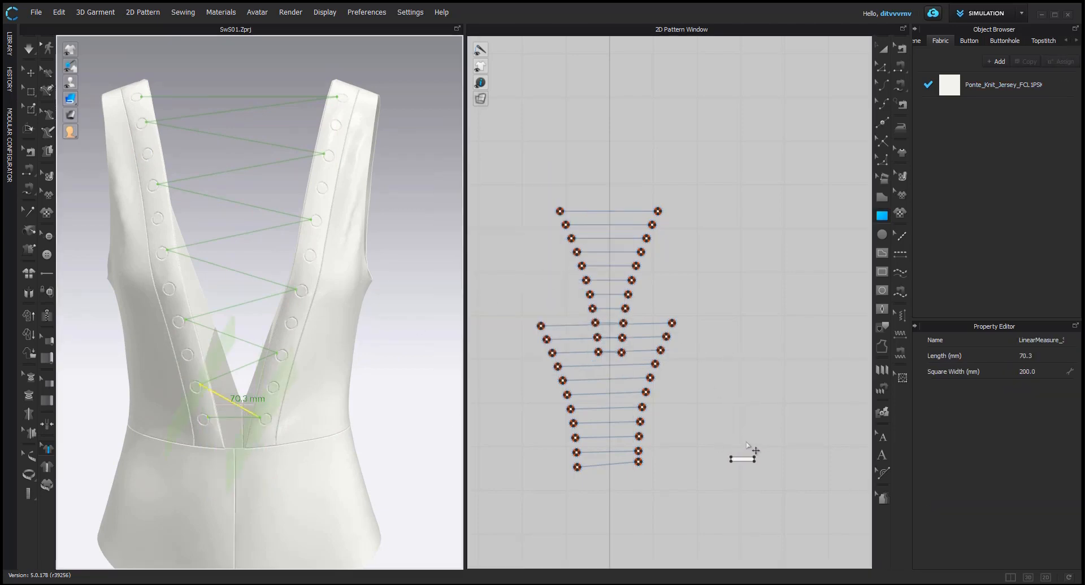
{"action": "left_click", "coordinate": [735, 435]}
{"action": "type", "text": "70"}
{"action": "double_click", "coordinate": [568, 235]}
{"action": "type", "text": "10"}
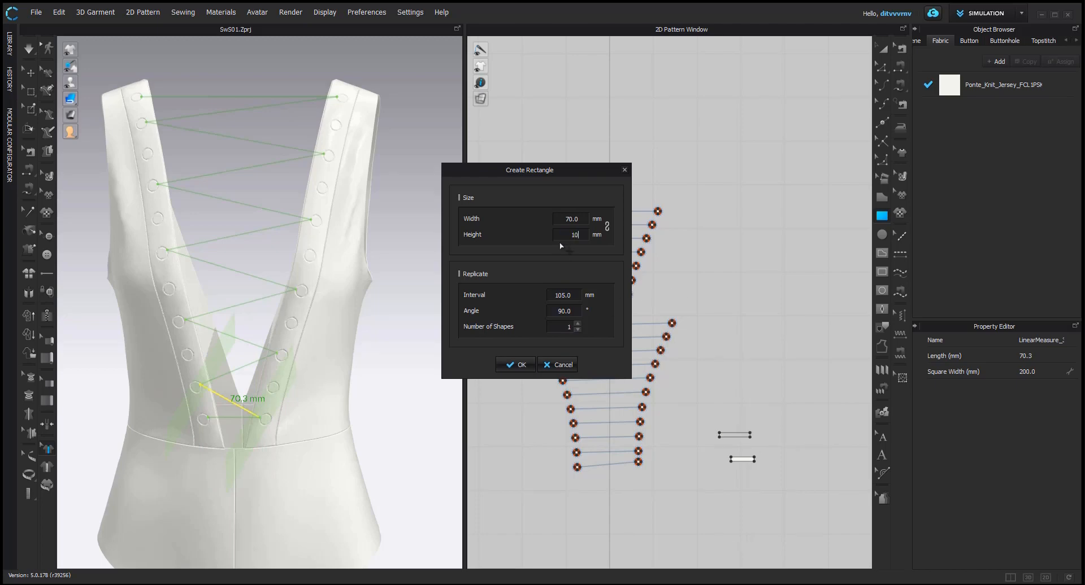
{"action": "key", "text": "Return"}
Create an 86 × 10 mm rectangle above the 70 mm lacing strip
{"action": "left_click", "coordinate": [738, 414]}
{"action": "type", "text": "86"}
{"action": "double_click", "coordinate": [568, 235]}
{"action": "type", "text": "10"}
{"action": "key", "text": "Return"}
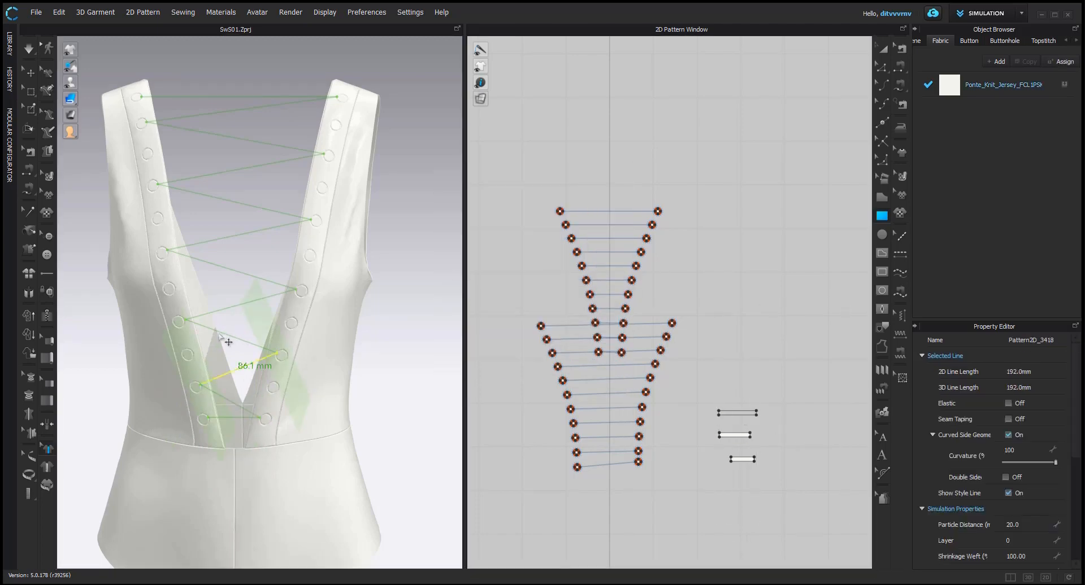
Create two more 10 mm high lacing rectangles from the next diagonal measurements, 98 mm and 116 mm wide
{"action": "left_click", "coordinate": [223, 335]}
{"action": "left_click", "coordinate": [732, 386]}
{"action": "type", "text": "98"}
{"action": "key", "text": "Return"}
{"action": "left_click", "coordinate": [243, 305]}
{"action": "left_click", "coordinate": [742, 360]}
{"action": "type", "text": "116"}
{"action": "key", "text": "Return"}
Create a lacing rectangle to match the 135.7 mm diagonal measurement and a 148 mm wide one above it
{"action": "left_click", "coordinate": [237, 272]}
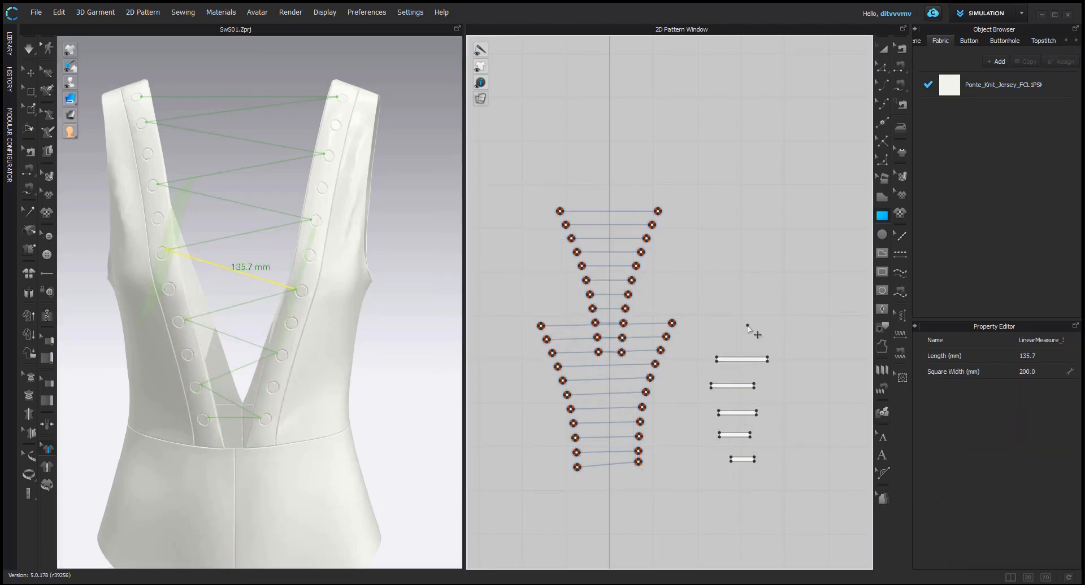
{"action": "left_click", "coordinate": [747, 325]}
{"action": "left_click", "coordinate": [243, 234]}
{"action": "left_click", "coordinate": [743, 307]}
{"action": "type", "text": "148"}
{"action": "key", "text": "Return"}
Create a lacing rectangle to match the 160.8 mm diagonal measurement and a 172 mm wide one above it
{"action": "left_click", "coordinate": [240, 203]}
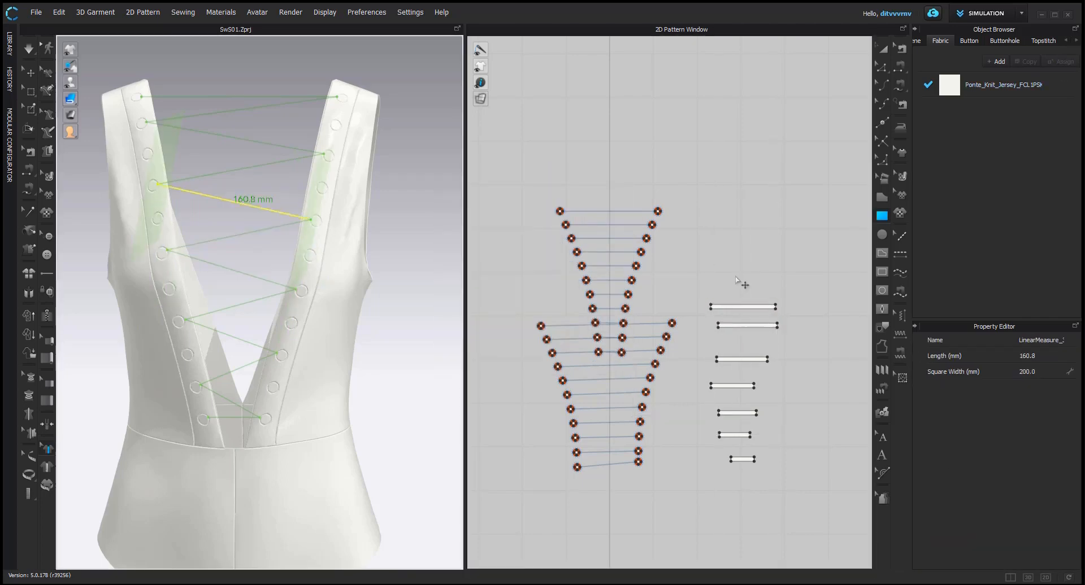
{"action": "left_click", "coordinate": [736, 276]}
{"action": "left_click", "coordinate": [249, 169]}
{"action": "left_click", "coordinate": [743, 256]}
{"action": "type", "text": "172"}
{"action": "key", "text": "Return"}
Create the last two lacing rectangles from the upper diagonal measurements, 186 mm and 198 mm wide
{"action": "left_click", "coordinate": [243, 139]}
{"action": "left_click", "coordinate": [725, 233]}
{"action": "key", "text": "Return"}
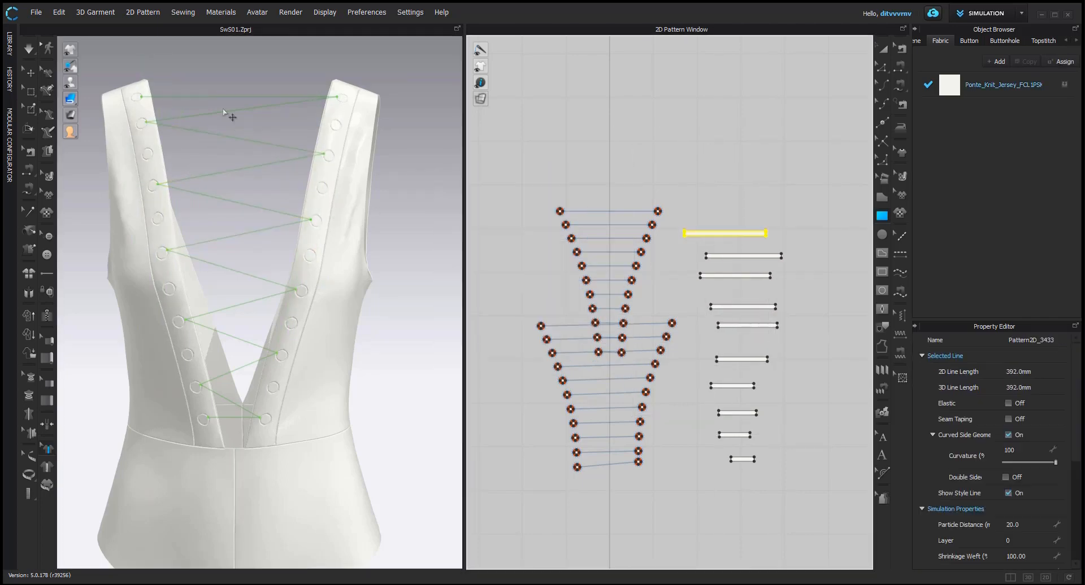
{"action": "left_click", "coordinate": [234, 97]}
{"action": "left_click", "coordinate": [718, 211]}
{"action": "type", "text": "198"}
{"action": "key", "text": "Return"}
Delete the horizontal linear measurement across the topmost neckline holes
{"action": "left_click", "coordinate": [253, 97]}
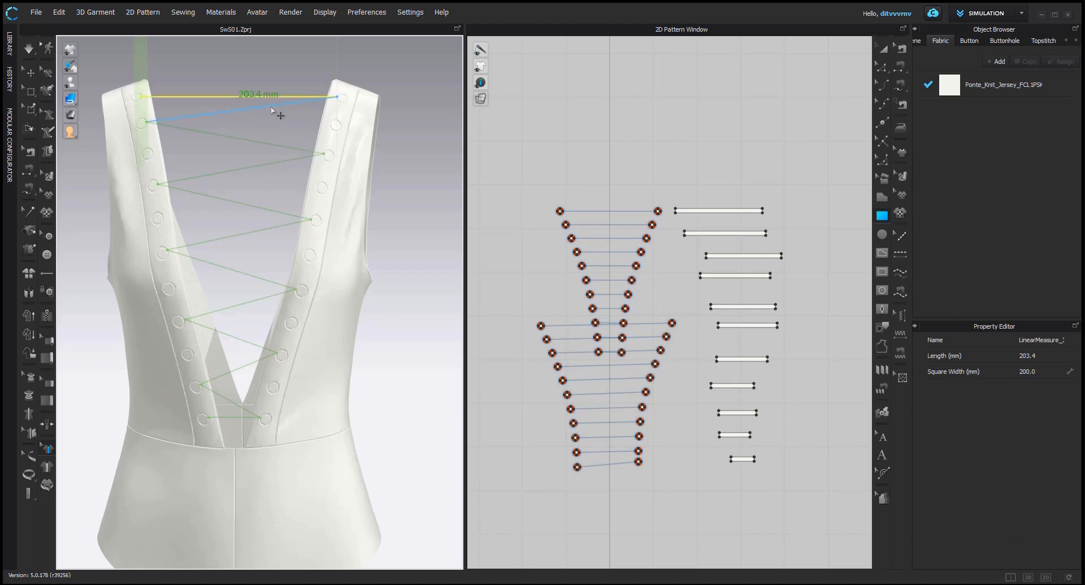
{"action": "key", "text": "Delete"}
{"action": "scroll", "coordinate": [401, 213], "scroll_direction": "down", "scroll_amount": 2}
Select all the lacing rectangles, move them further away from the circle pieces and align their right edges
{"action": "left_click", "coordinate": [883, 49]}
{"action": "middle_click_drag", "start_coordinate": [828, 246], "coordinate": [724, 213]}
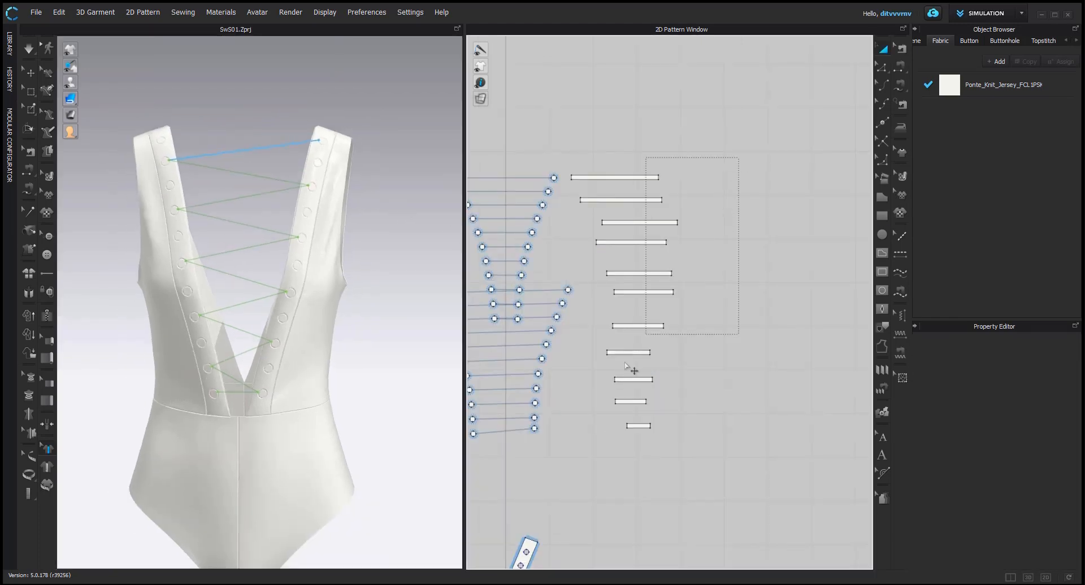
{"action": "left_click_drag", "start_coordinate": [626, 367], "coordinate": [565, 480]}
{"action": "left_click_drag", "start_coordinate": [587, 177], "coordinate": [650, 184]}
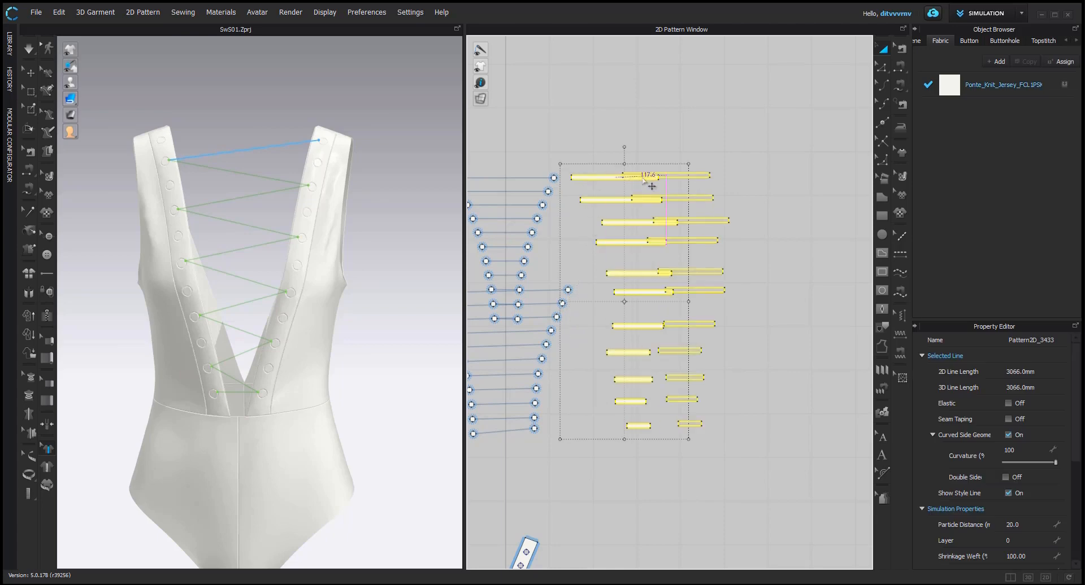
{"action": "right_click", "coordinate": [650, 184]}
{"action": "mouse_move", "coordinate": [729, 528]}
{"action": "left_click", "coordinate": [850, 547]}
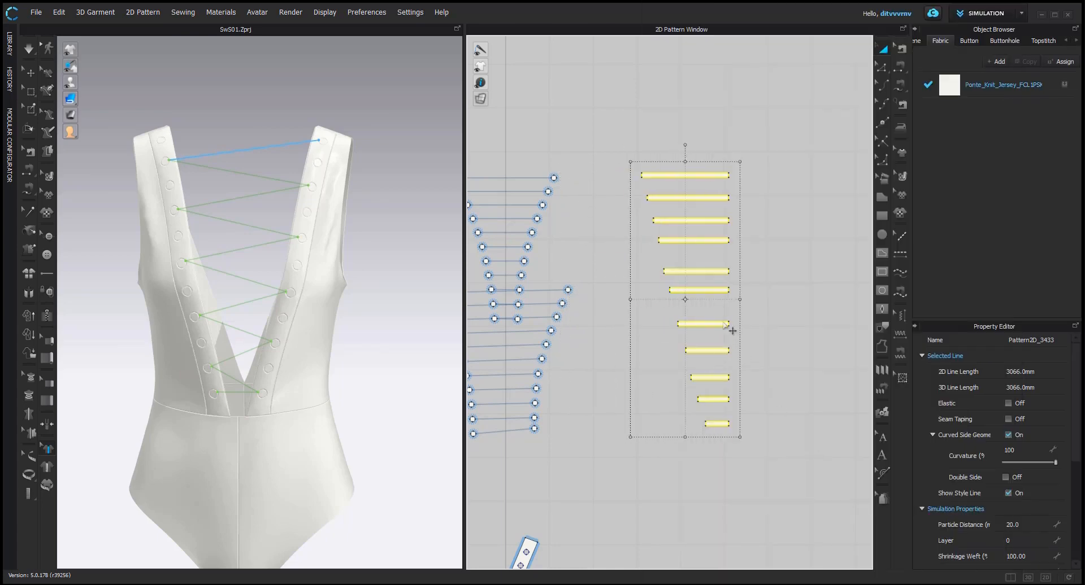
Distribute the selected lacing rectangles vertically with 30 mm gaps between them
{"action": "right_click", "coordinate": [709, 291]}
{"action": "mouse_move", "coordinate": [847, 545]}
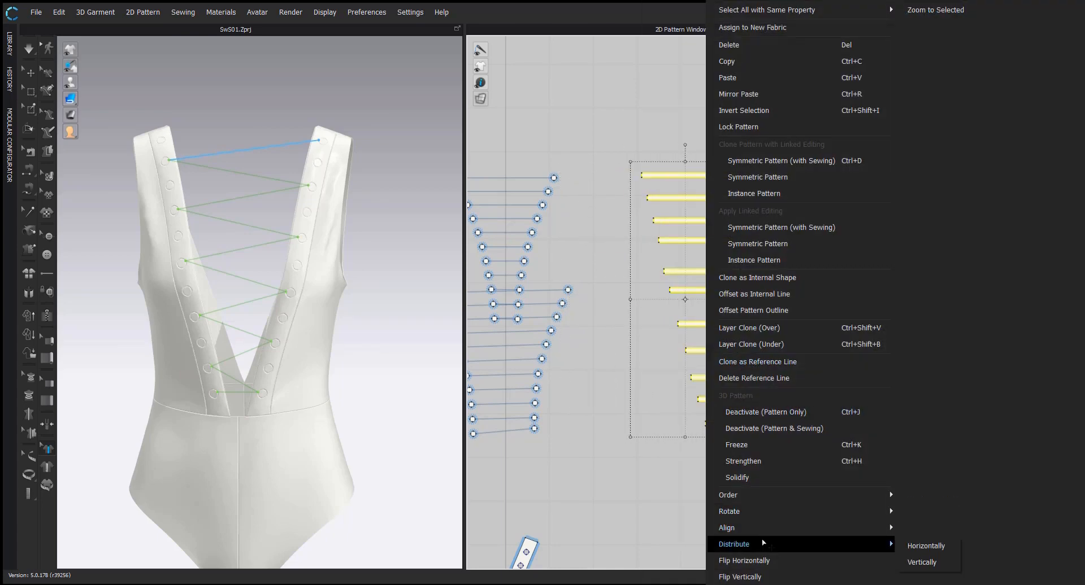
{"action": "left_click", "coordinate": [924, 562]}
{"action": "type", "text": "30"}
{"action": "key", "text": "Return"}
{"action": "left_click", "coordinate": [716, 366]}
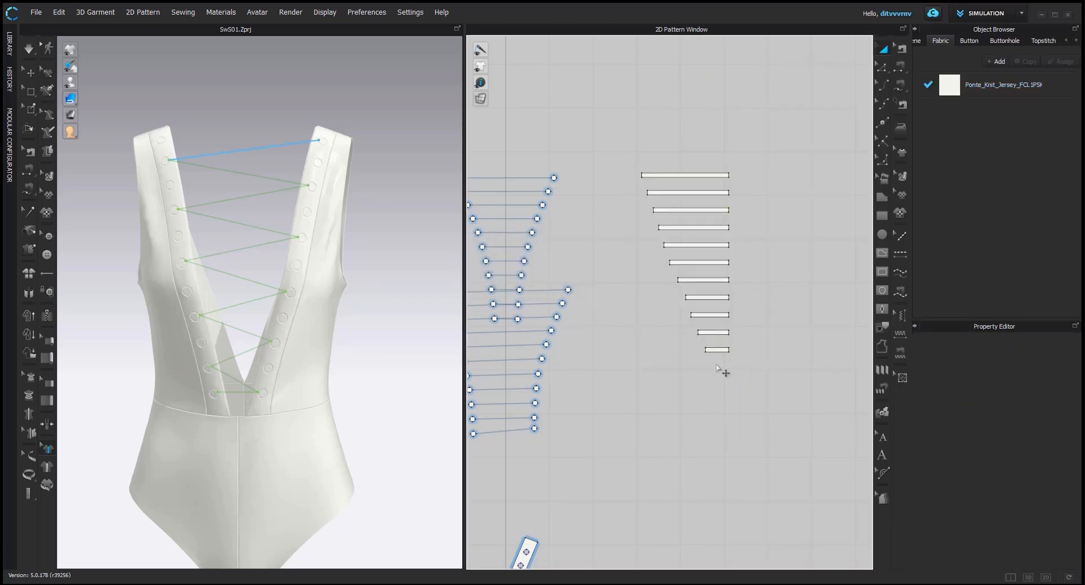
Move the shortest lacing strip aside to the right of the stack and align the other ten strips on their horizontal centers
{"action": "left_click_drag", "start_coordinate": [718, 350], "coordinate": [764, 353]}
{"action": "left_click", "coordinate": [655, 296]}
{"action": "left_click_drag", "start_coordinate": [618, 125], "coordinate": [800, 374]}
{"action": "scroll", "coordinate": [316, 279], "scroll_direction": "down", "scroll_amount": 8}
{"action": "middle_click_drag", "start_coordinate": [315, 292], "coordinate": [315, 363]}
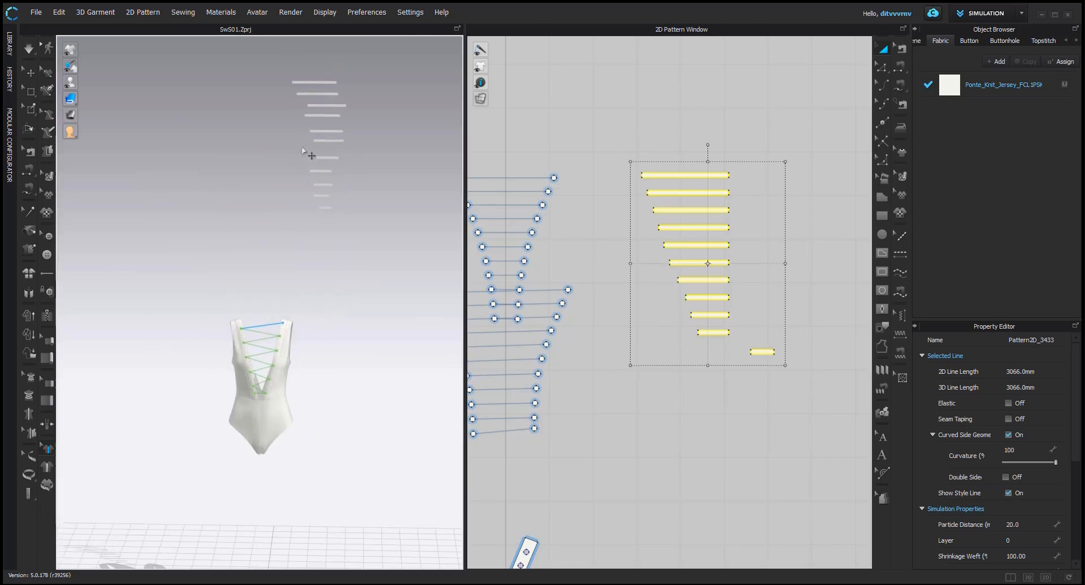
{"action": "left_click_drag", "start_coordinate": [630, 165], "coordinate": [731, 346]}
{"action": "right_click", "coordinate": [731, 346]}
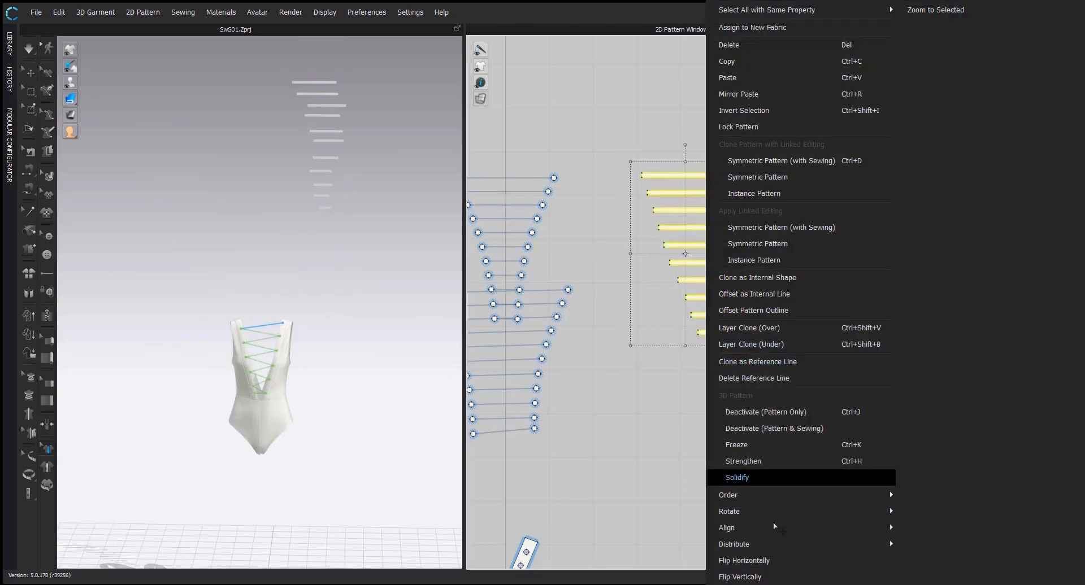
{"action": "mouse_move", "coordinate": [780, 530]}
{"action": "left_click", "coordinate": [917, 533]}
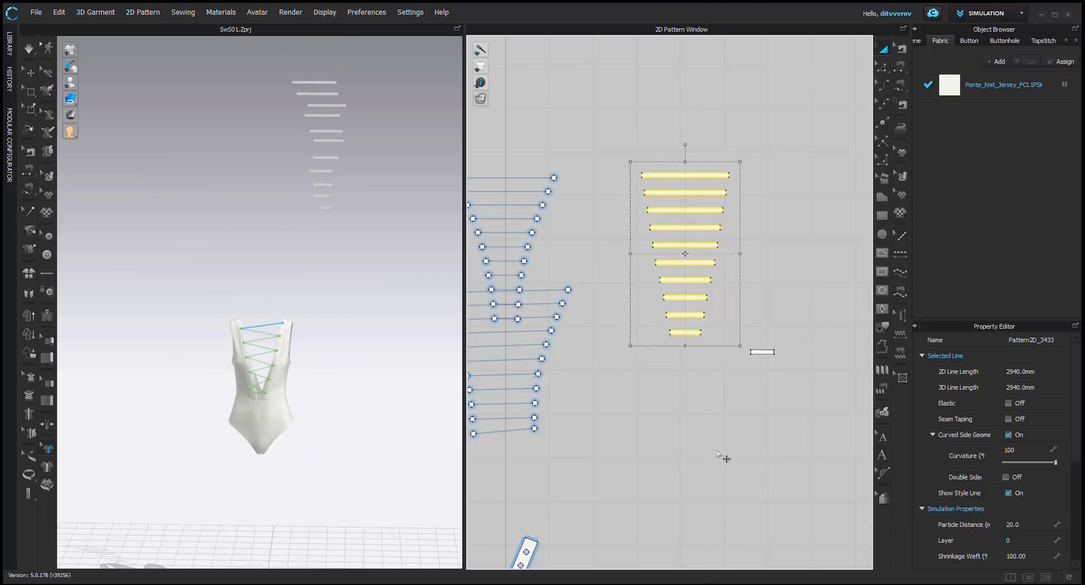
Reset the 2D arrangement of all eleven lacing strips in 3D and move them out in front of the bodysuit
{"action": "left_click", "coordinate": [623, 165]}
{"action": "left_click_drag", "start_coordinate": [622, 151], "coordinate": [794, 370]}
{"action": "right_click", "coordinate": [341, 117]}
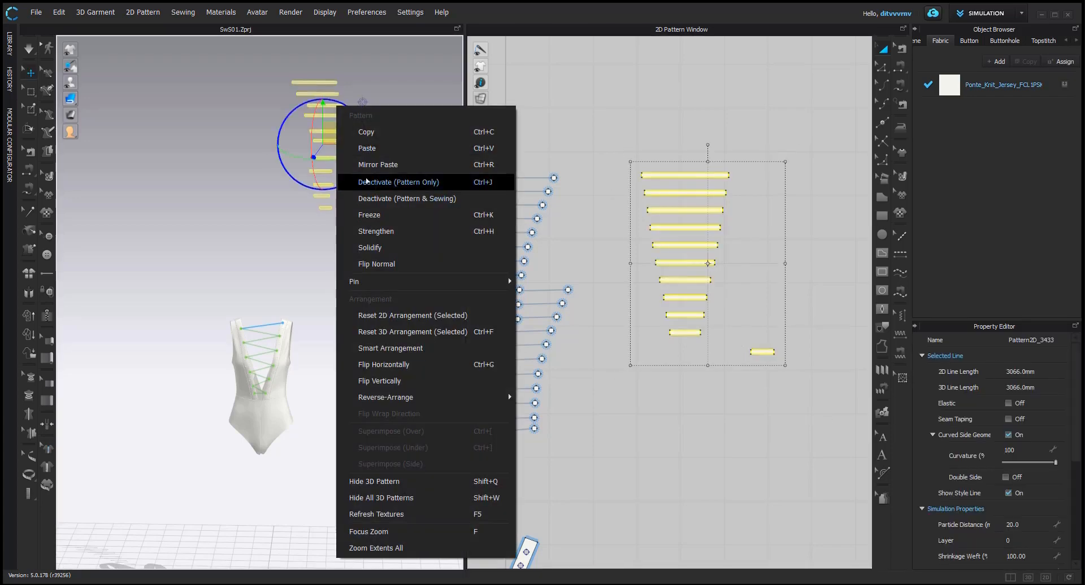
{"action": "left_click", "coordinate": [423, 317]}
{"action": "left_click_drag", "start_coordinate": [322, 293], "coordinate": [328, 293]}
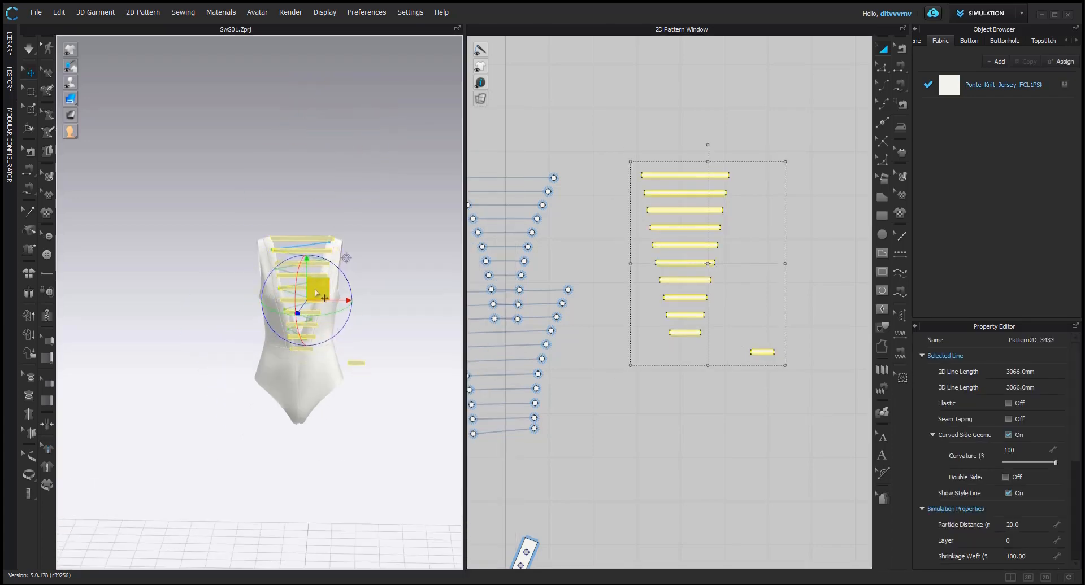
{"action": "right_click_drag", "start_coordinate": [328, 294], "coordinate": [454, 272]}
{"action": "left_click_drag", "start_coordinate": [368, 289], "coordinate": [263, 318]}
{"action": "left_click", "coordinate": [298, 300]}
Bring the upper lacing strips individually closer to the bodysuit in side view, following the slope of the upper neckline
{"action": "scroll", "coordinate": [299, 300], "scroll_direction": "up", "scroll_amount": 3}
{"action": "scroll", "coordinate": [299, 300], "scroll_direction": "up", "scroll_amount": 2}
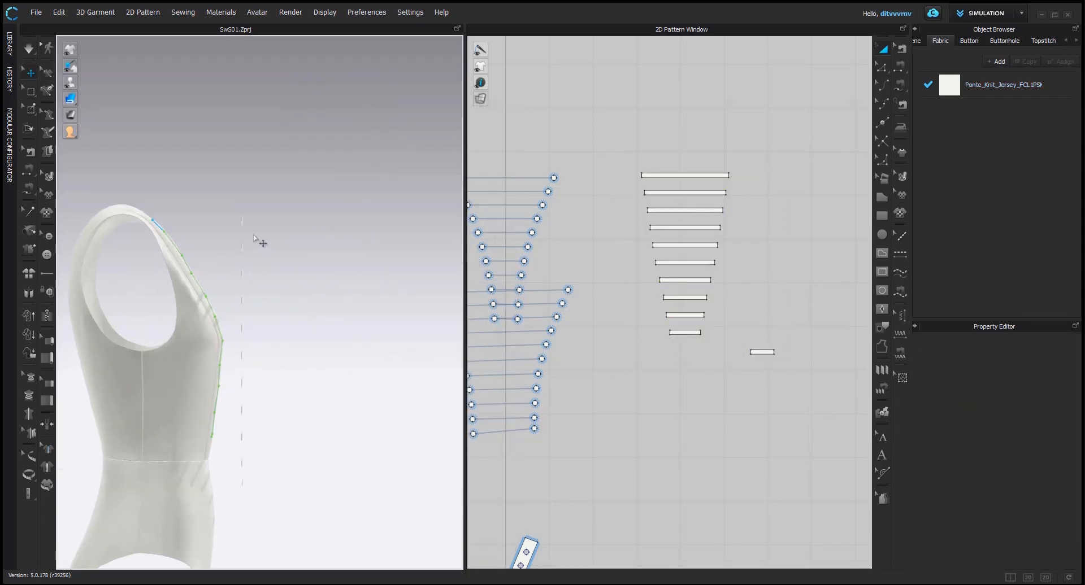
{"action": "left_click_drag", "start_coordinate": [240, 220], "coordinate": [166, 219]}
{"action": "right_click", "coordinate": [187, 242]}
{"action": "left_click", "coordinate": [181, 243]}
{"action": "left_click_drag", "start_coordinate": [240, 247], "coordinate": [181, 235]}
{"action": "left_click_drag", "start_coordinate": [240, 274], "coordinate": [196, 255]}
{"action": "mouse_move", "coordinate": [242, 301]}
{"action": "left_mouse_down"}
{"action": "mouse_move", "coordinate": [227, 296]}
{"action": "mouse_move", "coordinate": [225, 309]}
{"action": "left_mouse_up"}
{"action": "left_click_drag", "start_coordinate": [240, 354], "coordinate": [230, 337]}
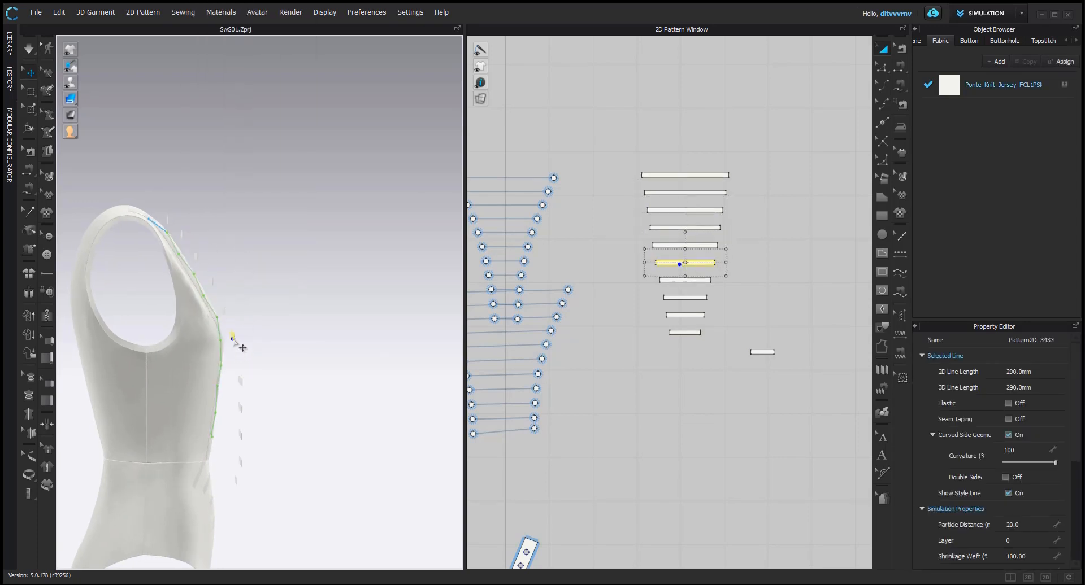
Move the five lowest lacing strips individually closer to the bodysuit front, following the neckline profile down to the waist
{"action": "left_click_drag", "start_coordinate": [240, 381], "coordinate": [229, 359]}
{"action": "left_click_drag", "start_coordinate": [240, 408], "coordinate": [228, 377]}
{"action": "left_click_drag", "start_coordinate": [240, 435], "coordinate": [227, 400]}
{"action": "left_click_drag", "start_coordinate": [240, 462], "coordinate": [225, 428]}
{"action": "left_click_drag", "start_coordinate": [236, 479], "coordinate": [221, 452]}
{"action": "mouse_move", "coordinate": [221, 452]}
{"action": "right_mouse_down"}
{"action": "mouse_move", "coordinate": [134, 443]}
{"action": "mouse_move", "coordinate": [203, 453]}
{"action": "right_mouse_up"}
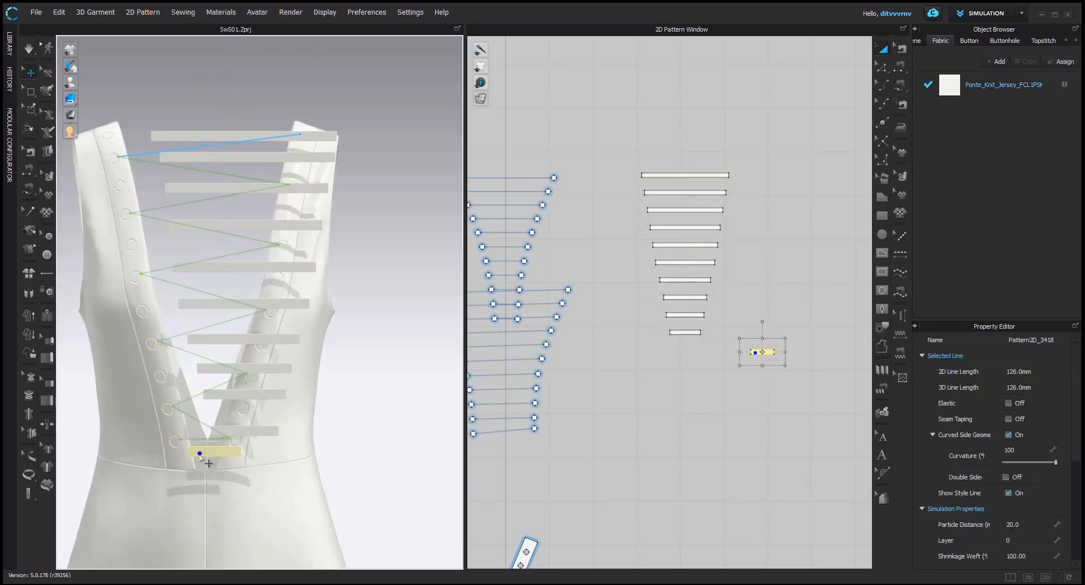
Shift the ten longer lacing strips sideways in 3D to center them across the V-neckline opening
{"action": "left_click", "coordinate": [208, 449]}
{"action": "right_click_drag", "start_coordinate": [268, 434], "coordinate": [303, 434]}
{"action": "left_click_drag", "start_coordinate": [612, 148], "coordinate": [738, 346]}
{"action": "left_click_drag", "start_coordinate": [288, 280], "coordinate": [266, 281]}
{"action": "right_click_drag", "start_coordinate": [266, 294], "coordinate": [271, 296]}
{"action": "left_click", "coordinate": [605, 406]}
Delete all the diagonal linear measurements between the neckline holes
{"action": "left_click", "coordinate": [48, 447]}
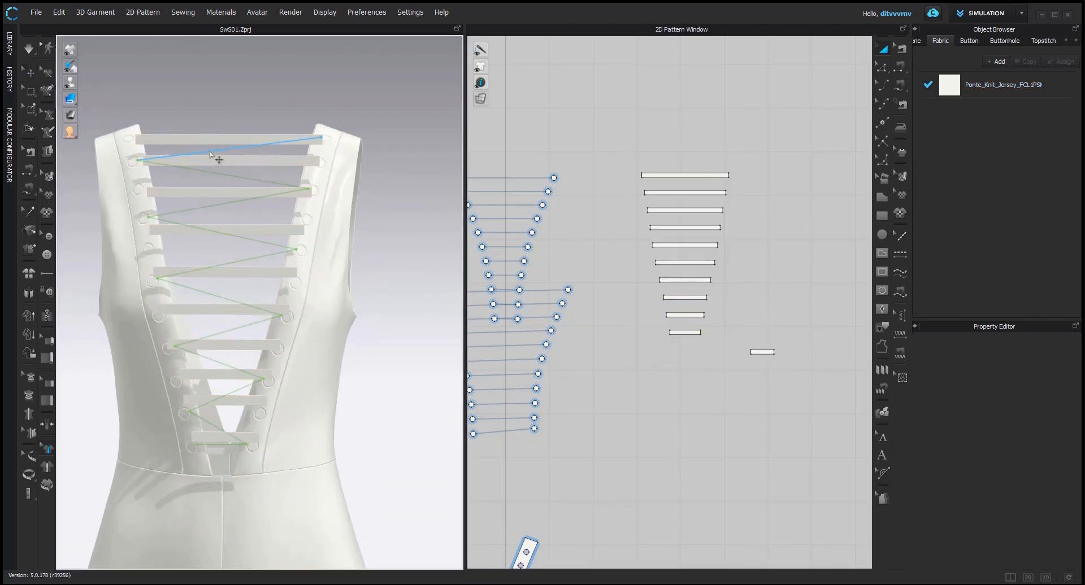
{"action": "left_click", "coordinate": [210, 151]}
{"action": "key", "text": "Delete"}
{"action": "left_click", "coordinate": [211, 173]}
{"action": "key", "text": "Delete"}
{"action": "left_click", "coordinate": [214, 205]}
{"action": "key", "text": "Delete"}
{"action": "left_click", "coordinate": [211, 231]}
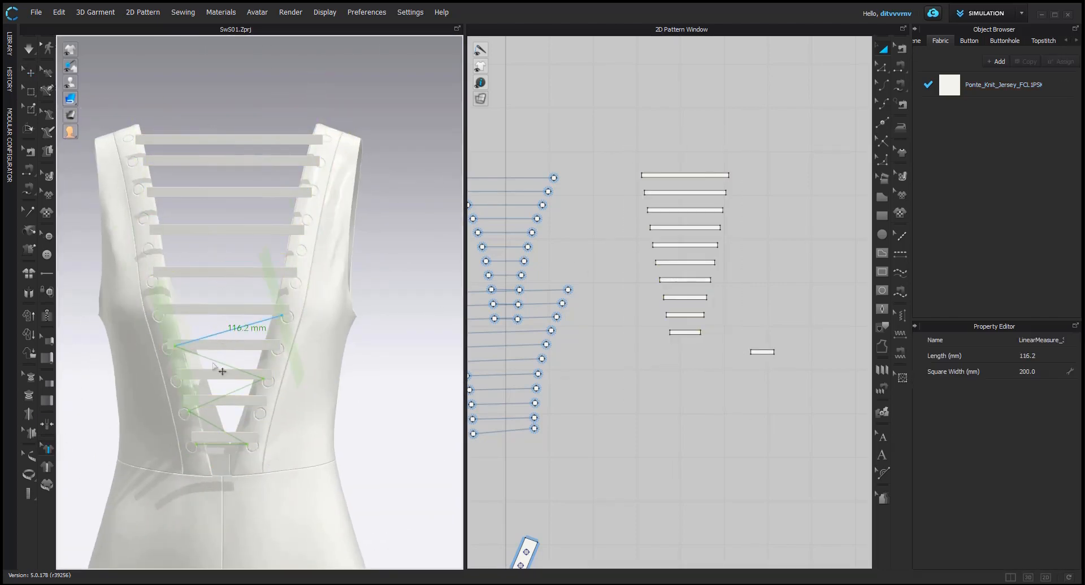
{"action": "key", "text": "Delete"}
Create a 10 mm vertical internal line inside the top circle piece of the upper set's left column
{"action": "middle_click_drag", "start_coordinate": [543, 249], "coordinate": [641, 267]}
{"action": "scroll", "coordinate": [567, 213], "scroll_direction": "up", "scroll_amount": 3}
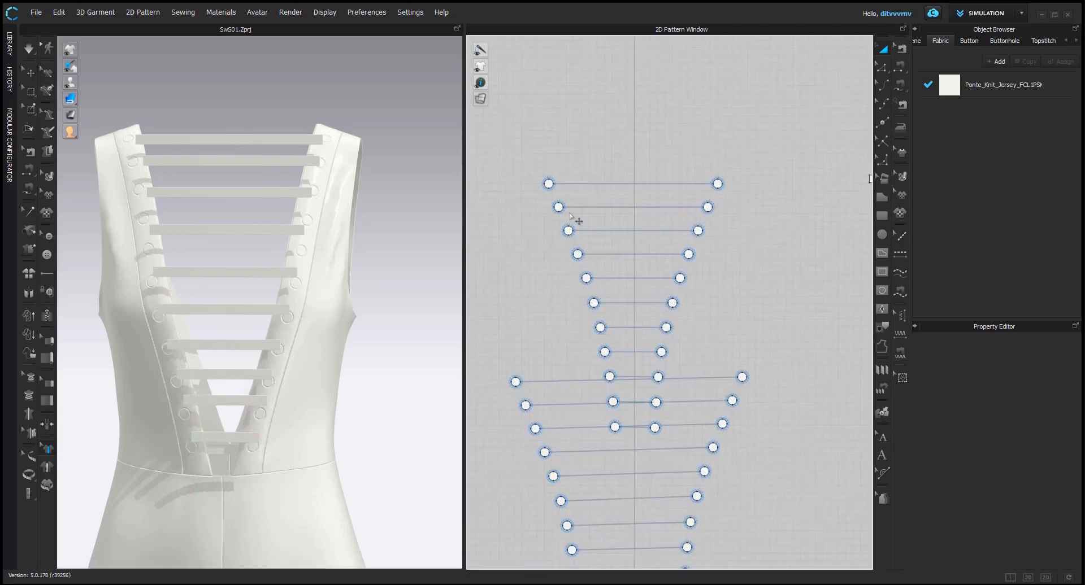
{"action": "key", "text": "g"}
{"action": "scroll", "coordinate": [548, 176], "scroll_direction": "up", "scroll_amount": 9}
{"action": "scroll", "coordinate": [550, 262], "scroll_direction": "up", "scroll_amount": 4}
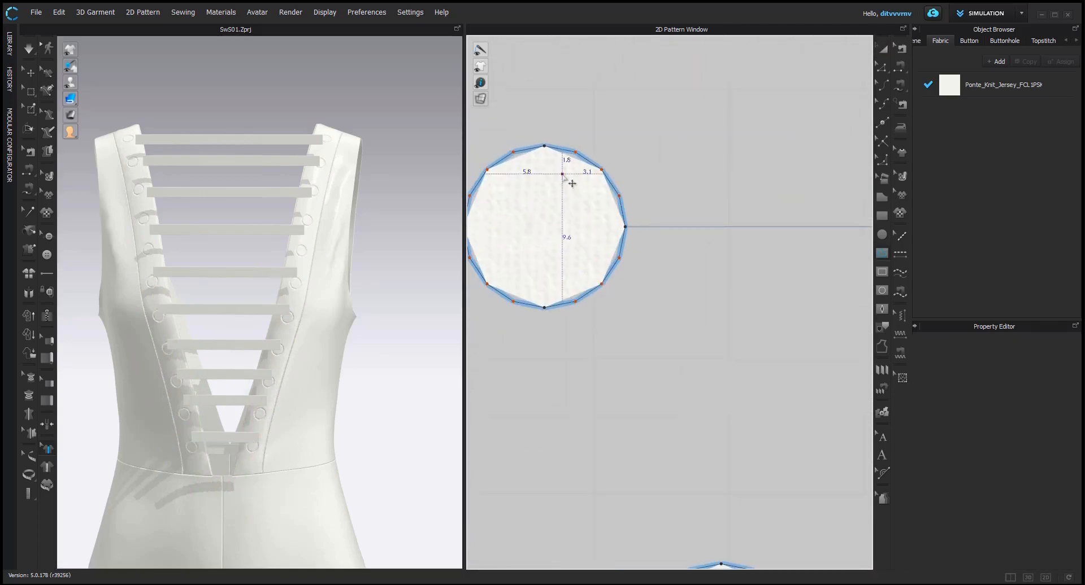
{"action": "left_click", "coordinate": [565, 171]}
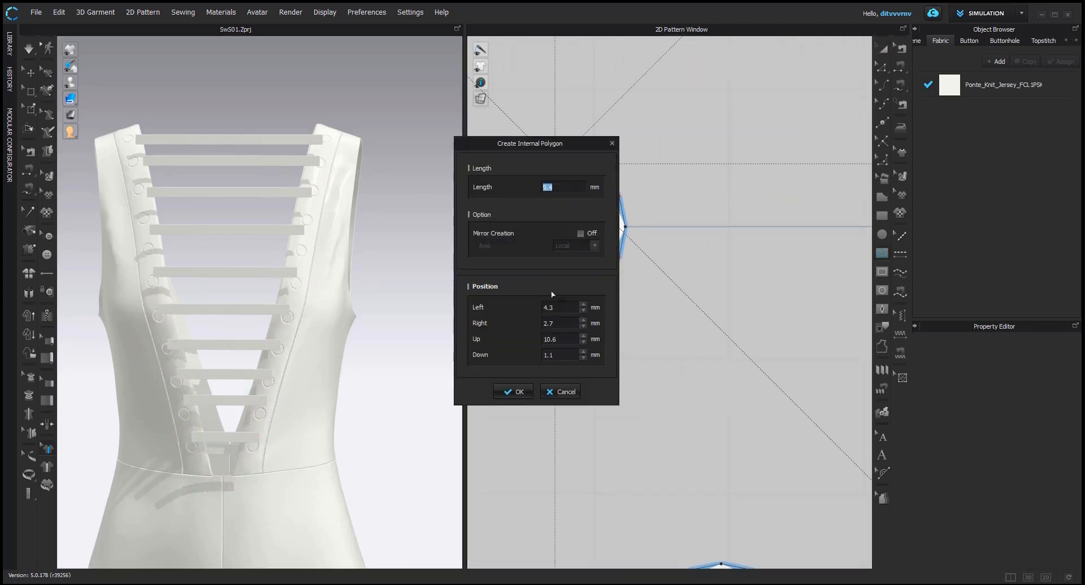
{"action": "type", "text": "10"}
{"action": "key", "text": "Return"}
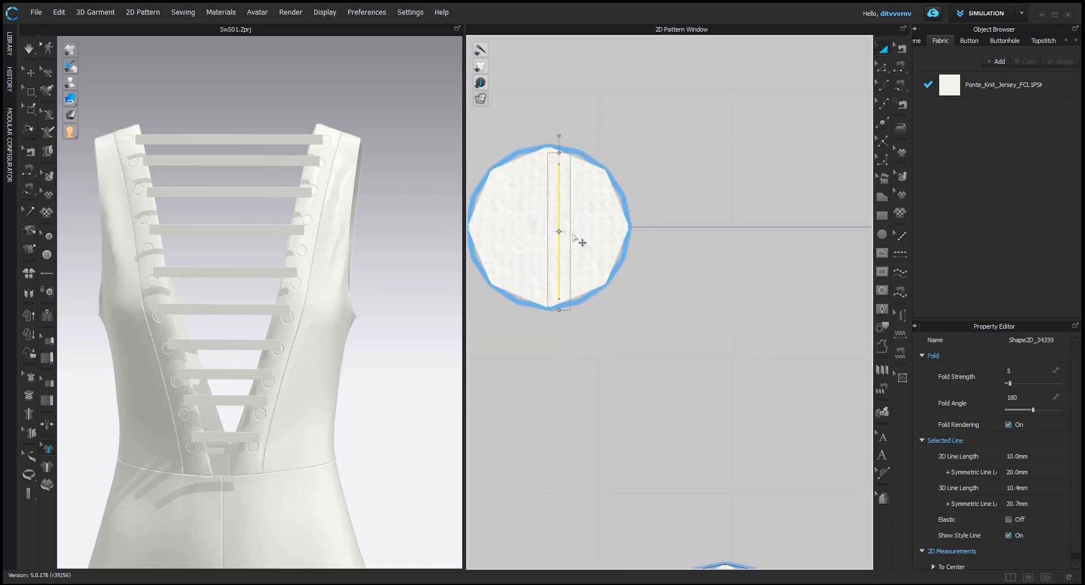
Copy the 10 mm internal line and paste it into the circle pieces down the upper set's left column
{"action": "key", "text": "ctrl+c"}
{"action": "key", "text": "ctrl+v"}
{"action": "scroll", "coordinate": [653, 340], "scroll_direction": "down", "scroll_amount": 5}
{"action": "middle_click_drag", "start_coordinate": [678, 412], "coordinate": [610, 209]}
{"action": "scroll", "coordinate": [606, 226], "scroll_direction": "up", "scroll_amount": 5}
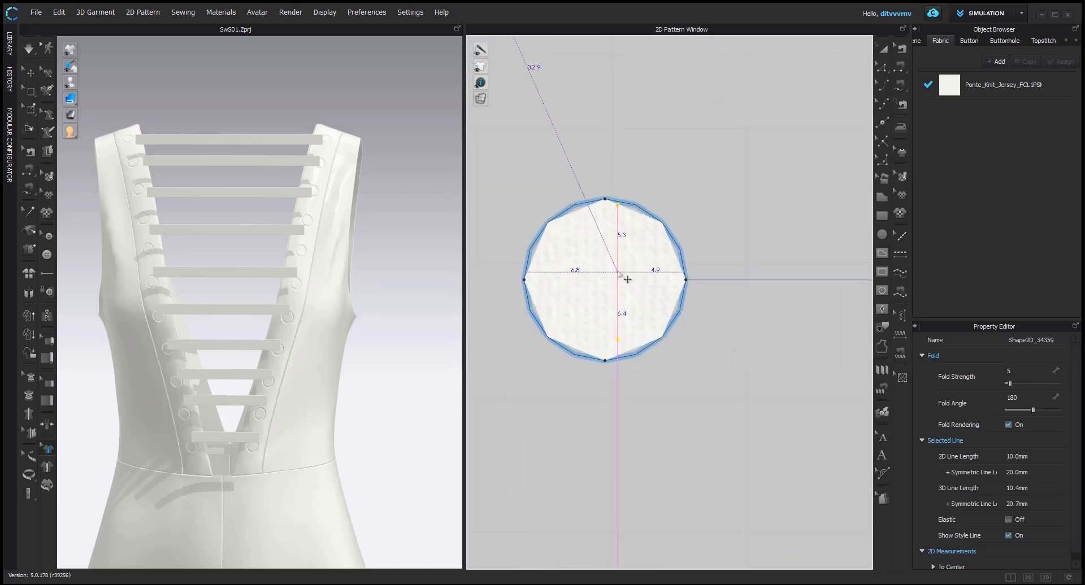
{"action": "middle_click_drag", "start_coordinate": [711, 434], "coordinate": [645, 437]}
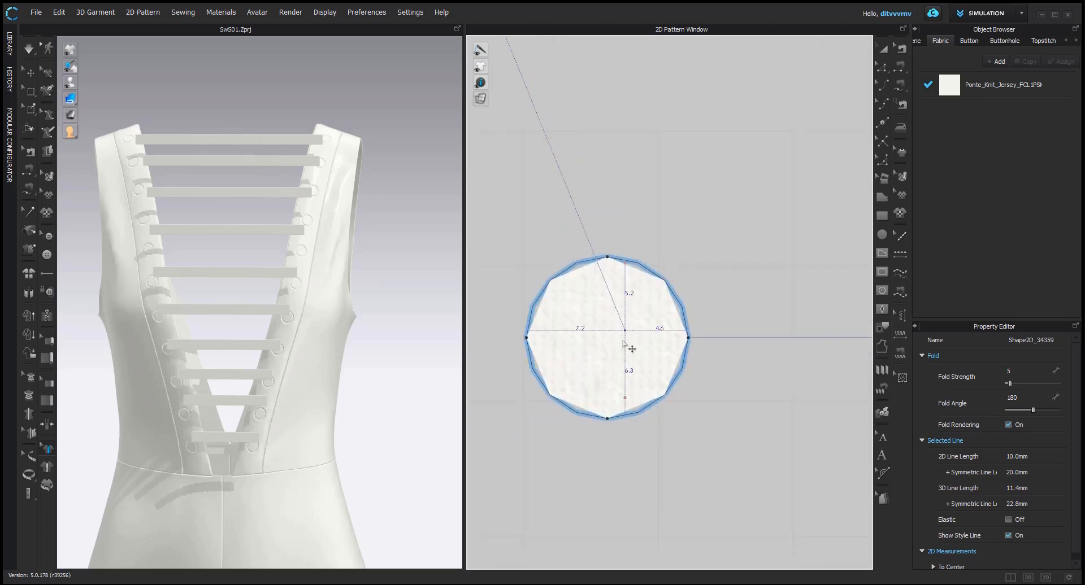
{"action": "middle_click_drag", "start_coordinate": [581, 308], "coordinate": [583, 295]}
{"action": "left_click", "coordinate": [585, 317]}
{"action": "key", "text": "ctrl+v"}
{"action": "middle_click_drag", "start_coordinate": [707, 503], "coordinate": [639, 91]}
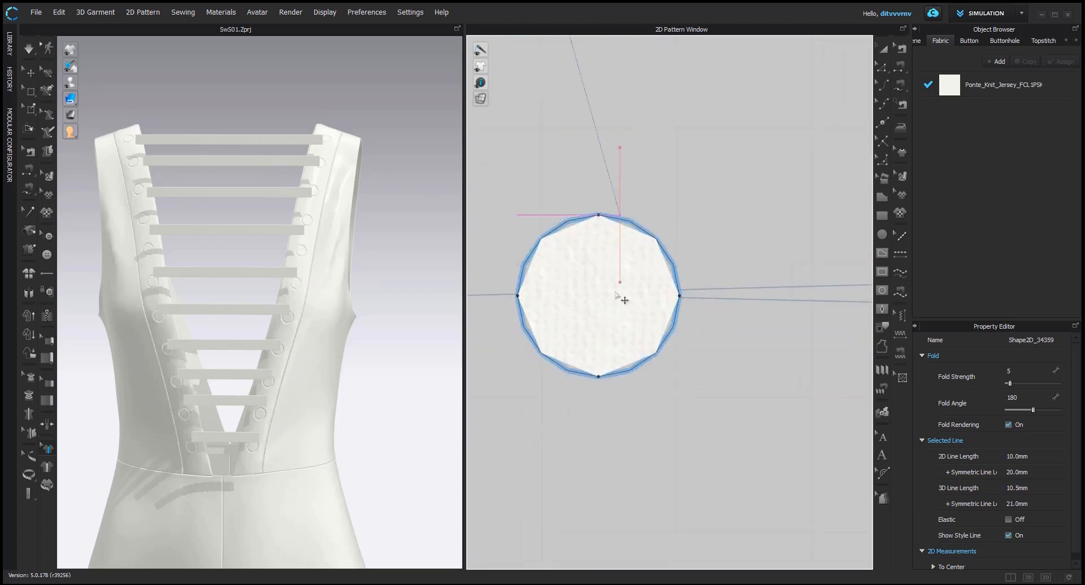
{"action": "left_click", "coordinate": [601, 298]}
{"action": "key", "text": "ctrl+v"}
{"action": "scroll", "coordinate": [718, 339], "scroll_direction": "down", "scroll_amount": 7}
{"action": "scroll", "coordinate": [549, 264], "scroll_direction": "up", "scroll_amount": 7}
Paste the internal line into the remaining left-hand circle pieces, continuing down the lower set
{"action": "left_click", "coordinate": [607, 248]}
{"action": "key", "text": "ctrl+v"}
{"action": "middle_click_drag", "start_coordinate": [712, 497], "coordinate": [579, 129]}
{"action": "left_click", "coordinate": [639, 271]}
{"action": "key", "text": "ctrl+v"}
{"action": "middle_click_drag", "start_coordinate": [721, 317], "coordinate": [549, 17]}
{"action": "left_click", "coordinate": [593, 374]}
{"action": "key", "text": "ctrl+v"}
{"action": "scroll", "coordinate": [660, 508], "scroll_direction": "down", "scroll_amount": 6}
{"action": "left_click", "coordinate": [646, 508]}
{"action": "key", "text": "ctrl+v"}
{"action": "middle_click_drag", "start_coordinate": [673, 513], "coordinate": [616, 213]}
{"action": "left_click", "coordinate": [595, 336]}
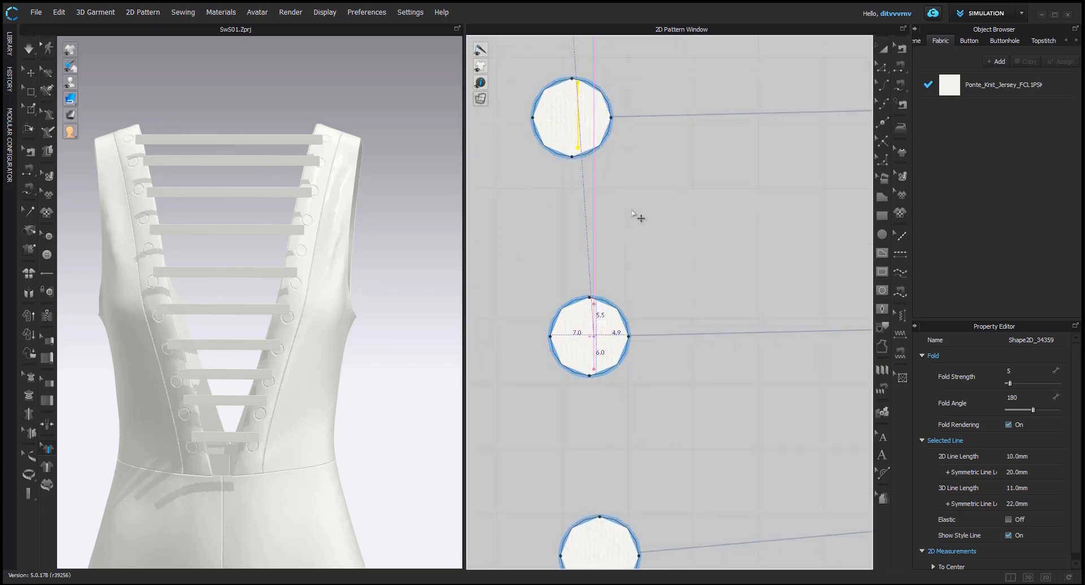
{"action": "key", "text": "ctrl+v"}
{"action": "middle_click_drag", "start_coordinate": [625, 467], "coordinate": [634, 206]}
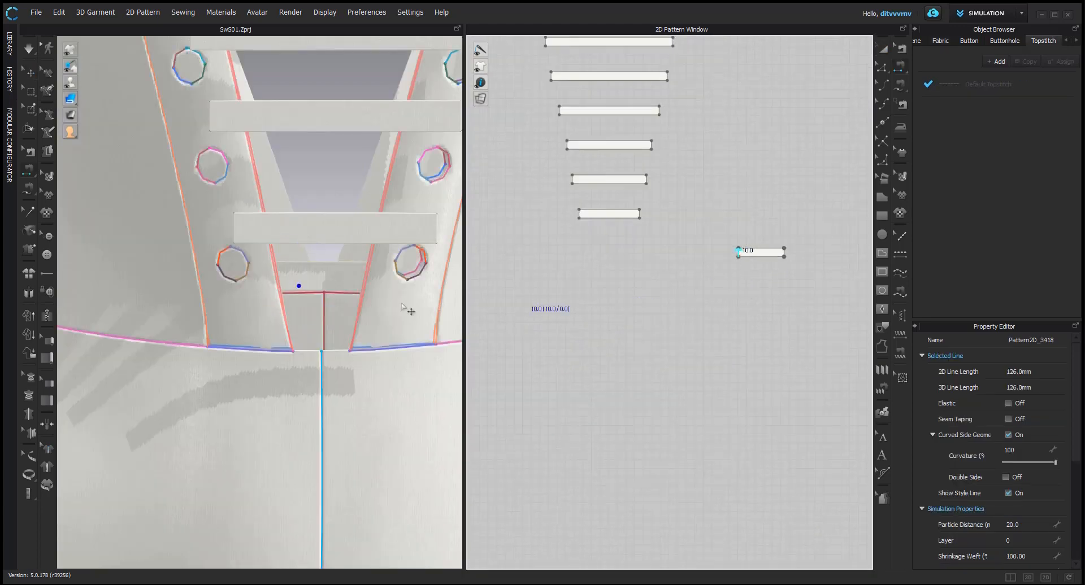
Sew both ends of the shortest lacing strip to the internal lines of the bottom circle pair in the upper set
{"action": "scroll", "coordinate": [482, 314], "scroll_direction": "down", "scroll_amount": 1}
{"action": "middle_click_drag", "start_coordinate": [483, 314], "coordinate": [761, 278]}
{"action": "scroll", "coordinate": [504, 362], "scroll_direction": "up", "scroll_amount": 6}
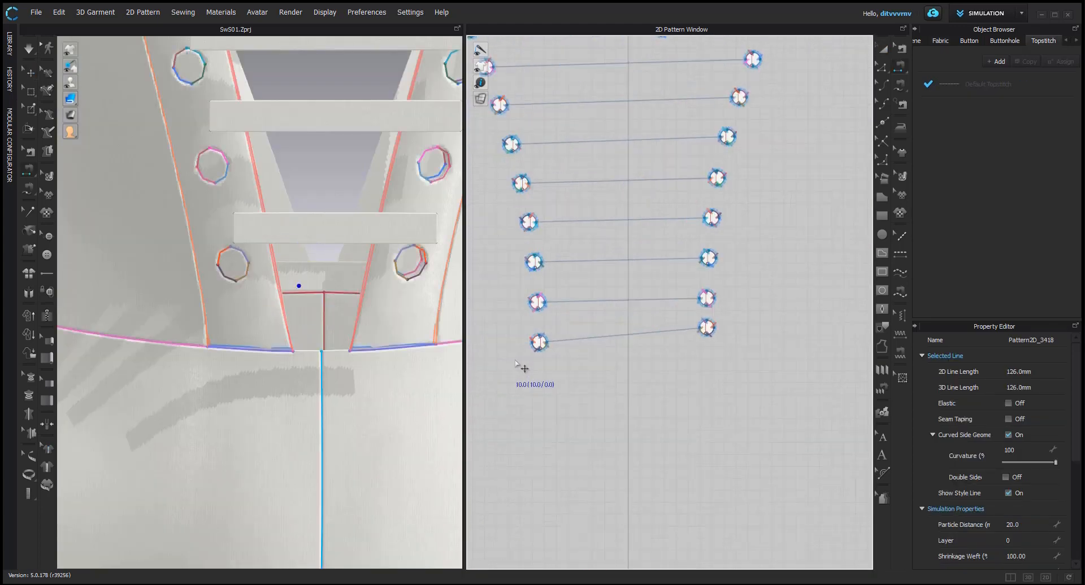
{"action": "scroll", "coordinate": [624, 259], "scroll_direction": "down", "scroll_amount": 5}
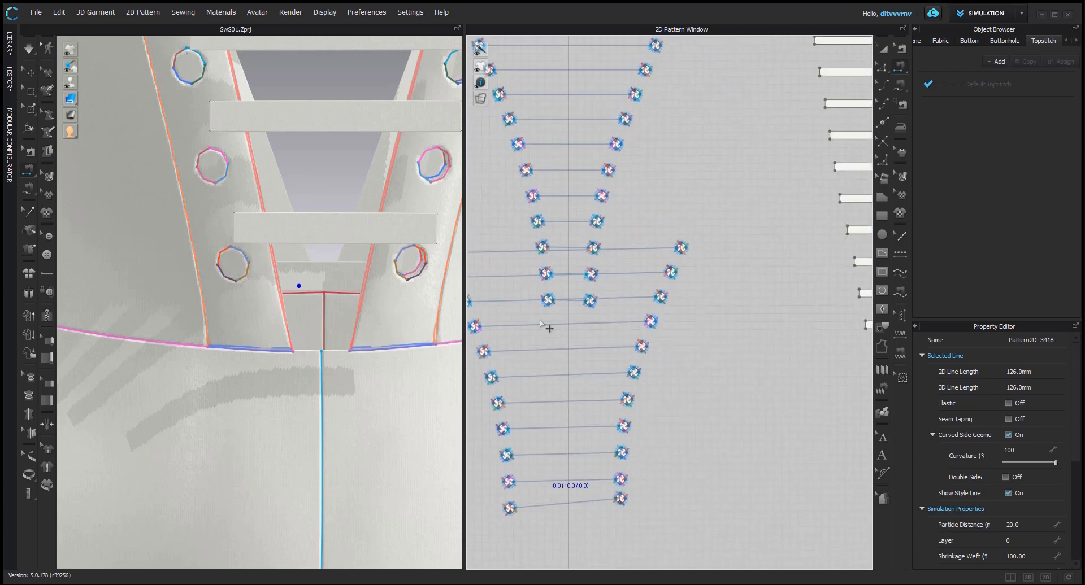
{"action": "scroll", "coordinate": [565, 302], "scroll_direction": "up", "scroll_amount": 5}
{"action": "left_click", "coordinate": [566, 296]}
{"action": "scroll", "coordinate": [717, 332], "scroll_direction": "down", "scroll_amount": 4}
{"action": "middle_click_drag", "start_coordinate": [717, 332], "coordinate": [396, 333]}
{"action": "scroll", "coordinate": [739, 373], "scroll_direction": "up", "scroll_amount": 6}
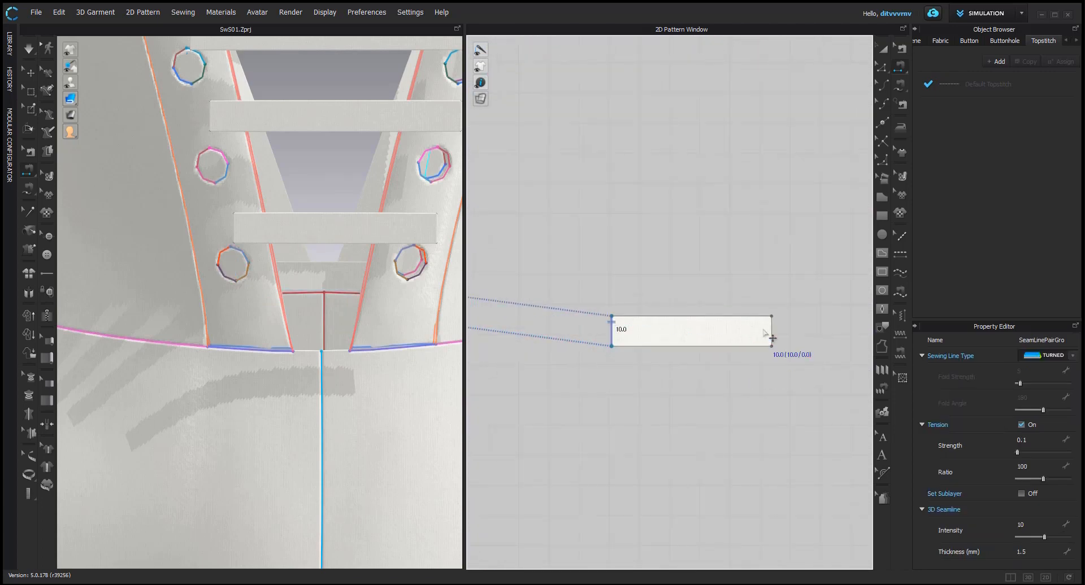
Select the shortest lacing strip in 3D and shift it sideways to sit between the bottom ends of the neckline
{"action": "key", "text": "q"}
{"action": "left_click", "coordinate": [330, 278]}
{"action": "right_click_drag", "start_coordinate": [330, 278], "coordinate": [588, 343]}
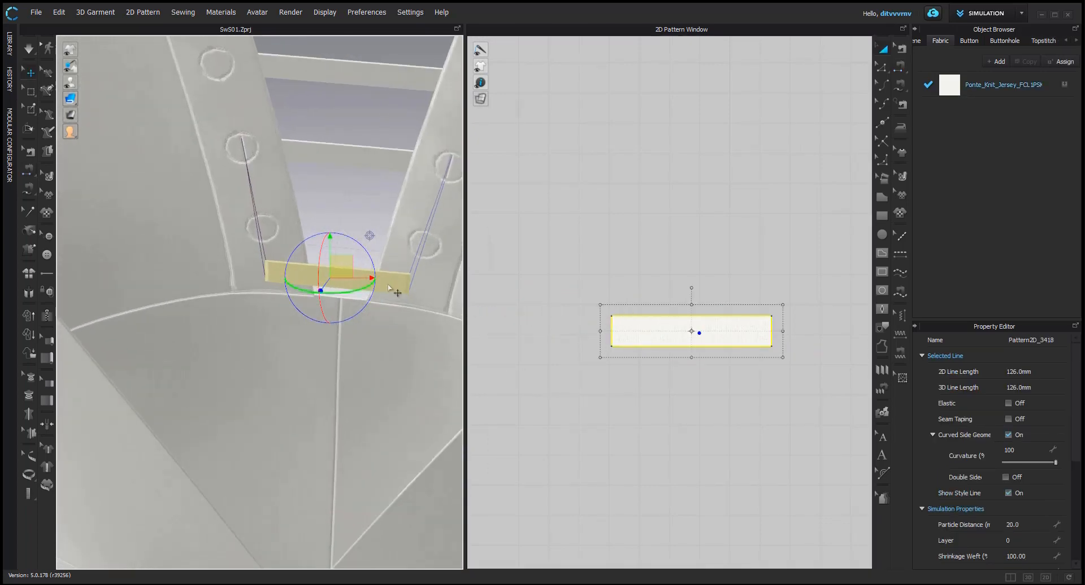
{"action": "left_click_drag", "start_coordinate": [366, 305], "coordinate": [356, 291]}
Inspect the lower neckline holes from the inside to see which circle pieces the shortest strip's seams attach to
{"action": "left_click", "coordinate": [252, 156]}
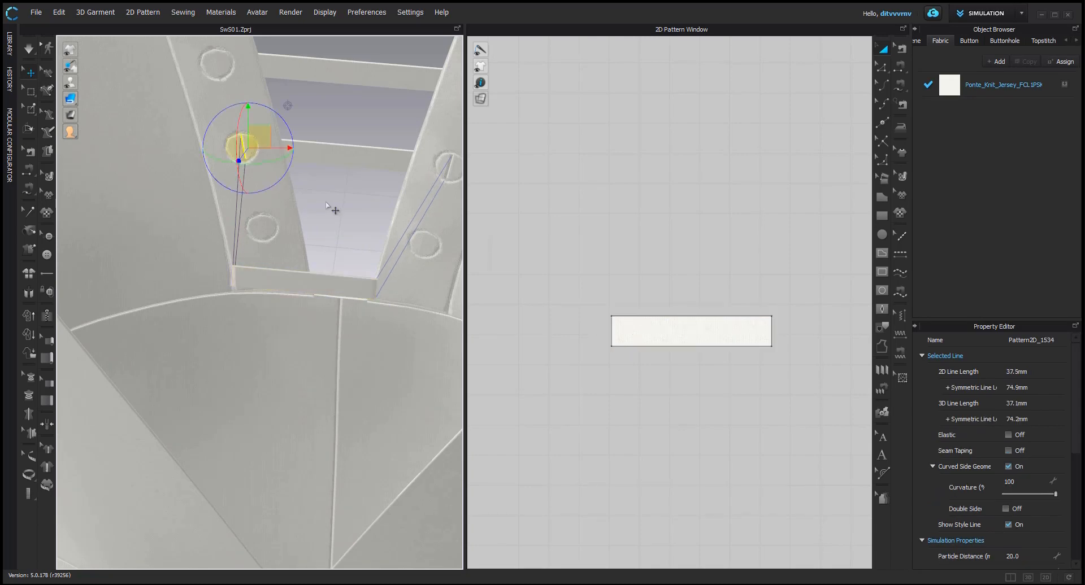
{"action": "right_click_drag", "start_coordinate": [334, 210], "coordinate": [407, 208]}
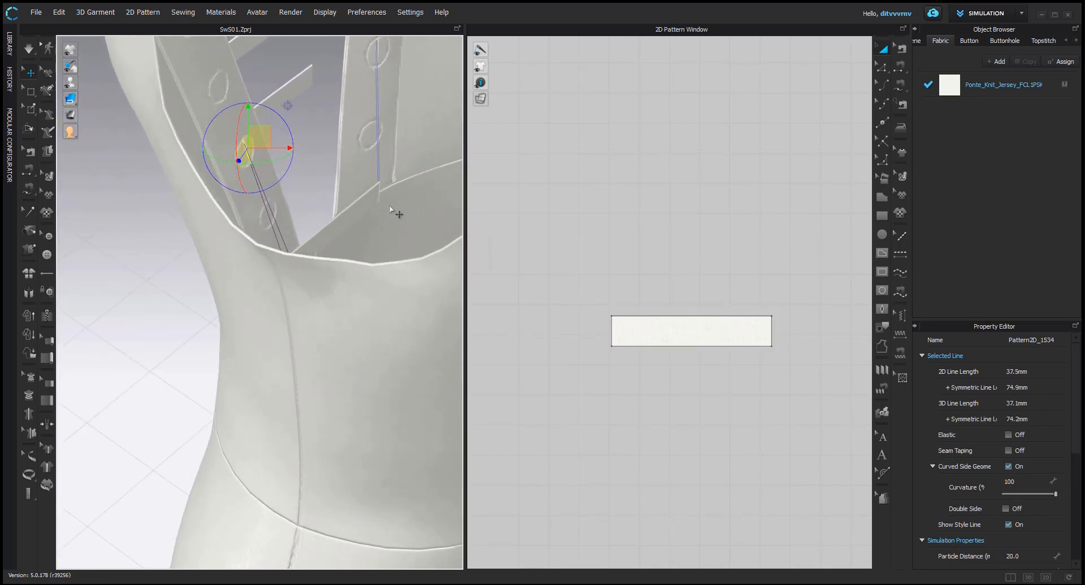
{"action": "left_click", "coordinate": [272, 221]}
{"action": "scroll", "coordinate": [619, 327], "scroll_direction": "down", "scroll_amount": 6}
{"action": "middle_click_drag", "start_coordinate": [619, 327], "coordinate": [1011, 428]}
{"action": "left_click", "coordinate": [245, 149]}
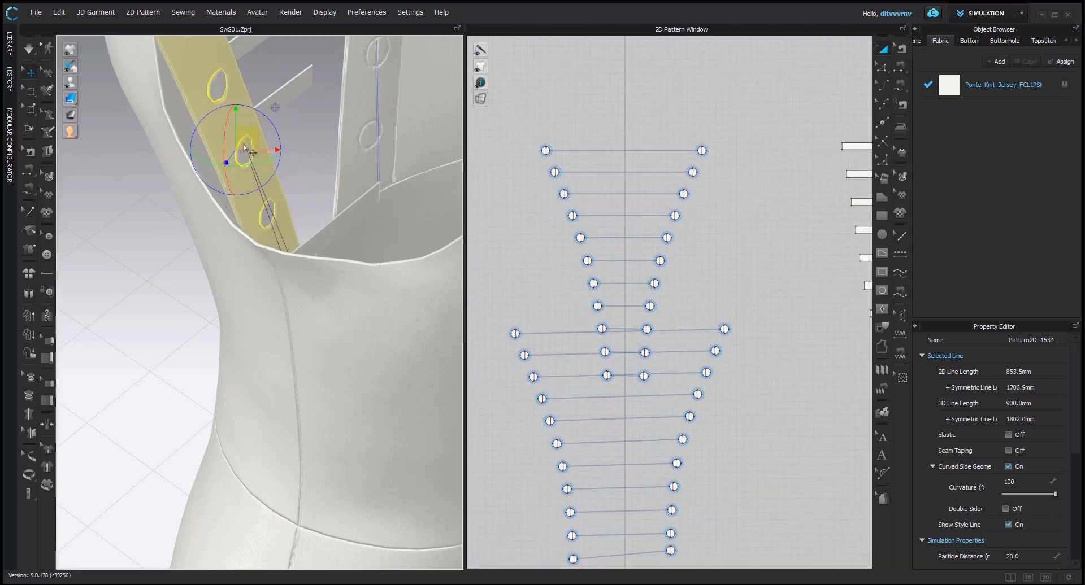
{"action": "left_click", "coordinate": [249, 156]}
{"action": "middle_click_drag", "start_coordinate": [222, 86], "coordinate": [235, 149]}
{"action": "left_click", "coordinate": [235, 149]}
{"action": "left_click", "coordinate": [279, 273]}
Move the seventh circle pair of the upper set below its last pair and shift the remaining lower pairs up to close the gap
{"action": "scroll", "coordinate": [631, 384], "scroll_direction": "up", "scroll_amount": 2}
{"action": "left_click_drag", "start_coordinate": [645, 211], "coordinate": [645, 364]}
{"action": "left_click", "coordinate": [571, 226]}
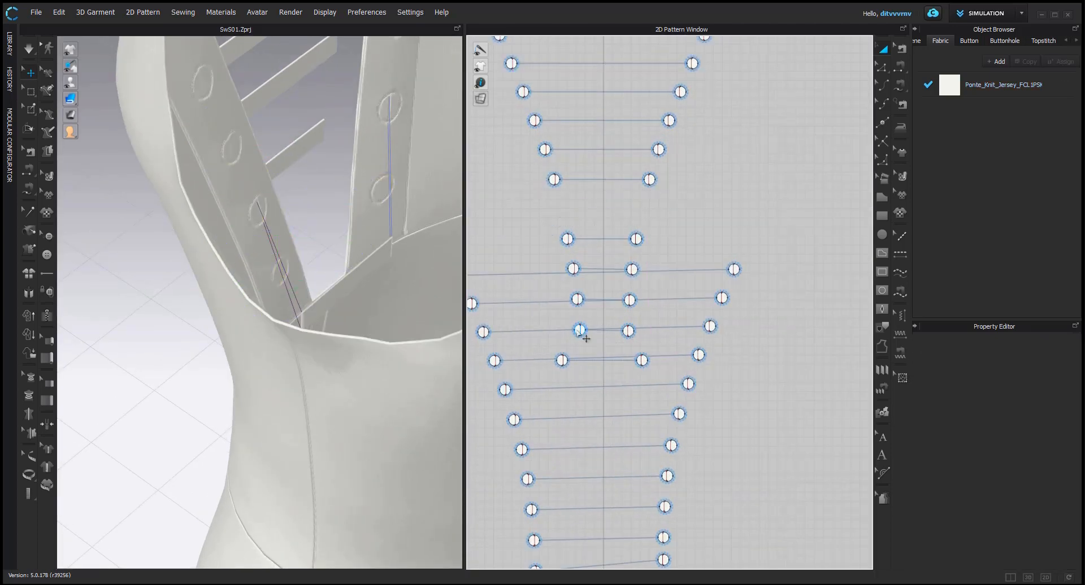
{"action": "left_click", "coordinate": [581, 331]}
{"action": "left_click", "coordinate": [577, 300]}
{"action": "scroll", "coordinate": [570, 267], "scroll_direction": "down", "scroll_amount": 6}
{"action": "right_click_drag", "start_coordinate": [317, 317], "coordinate": [361, 294]}
{"action": "scroll", "coordinate": [589, 275], "scroll_direction": "up", "scroll_amount": 5}
{"action": "left_click_drag", "start_coordinate": [523, 212], "coordinate": [630, 329]}
{"action": "left_click_drag", "start_coordinate": [610, 227], "coordinate": [612, 204]}
{"action": "left_click_drag", "start_coordinate": [520, 331], "coordinate": [633, 358]}
{"action": "left_click_drag", "start_coordinate": [614, 345], "coordinate": [617, 298]}
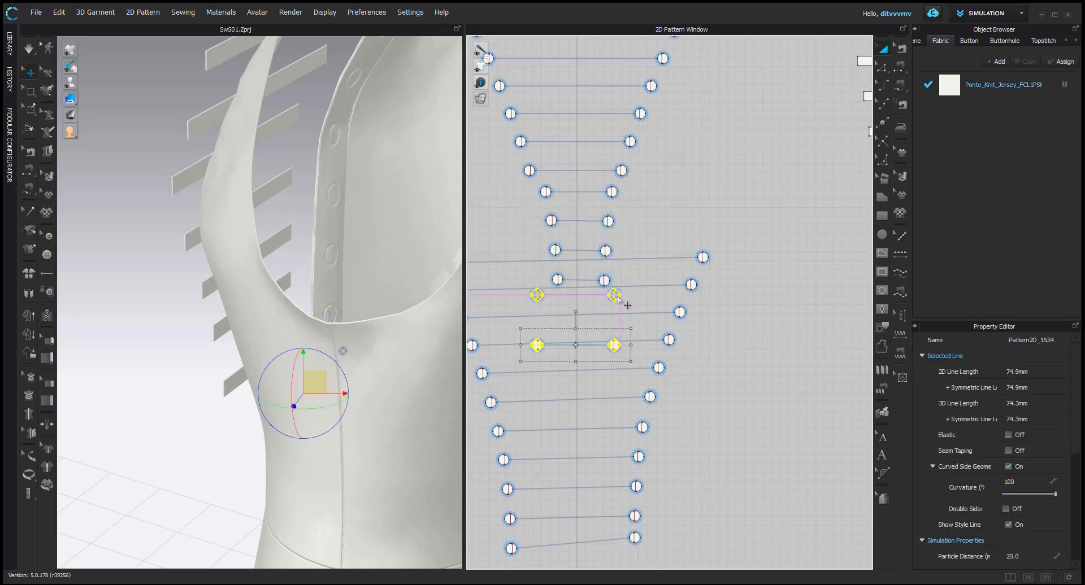
Delete the shortest strip's existing seams and sew its ends to the internal lines of the relocated bottom circle pair
{"action": "key", "text": "b"}
{"action": "left_click_drag", "start_coordinate": [701, 269], "coordinate": [795, 342]}
{"action": "key", "text": "Delete"}
{"action": "key", "text": "n"}
{"action": "scroll", "coordinate": [715, 266], "scroll_direction": "up", "scroll_amount": 5}
{"action": "left_click", "coordinate": [742, 352]}
{"action": "scroll", "coordinate": [735, 351], "scroll_direction": "down", "scroll_amount": 5}
{"action": "left_click", "coordinate": [504, 352]}
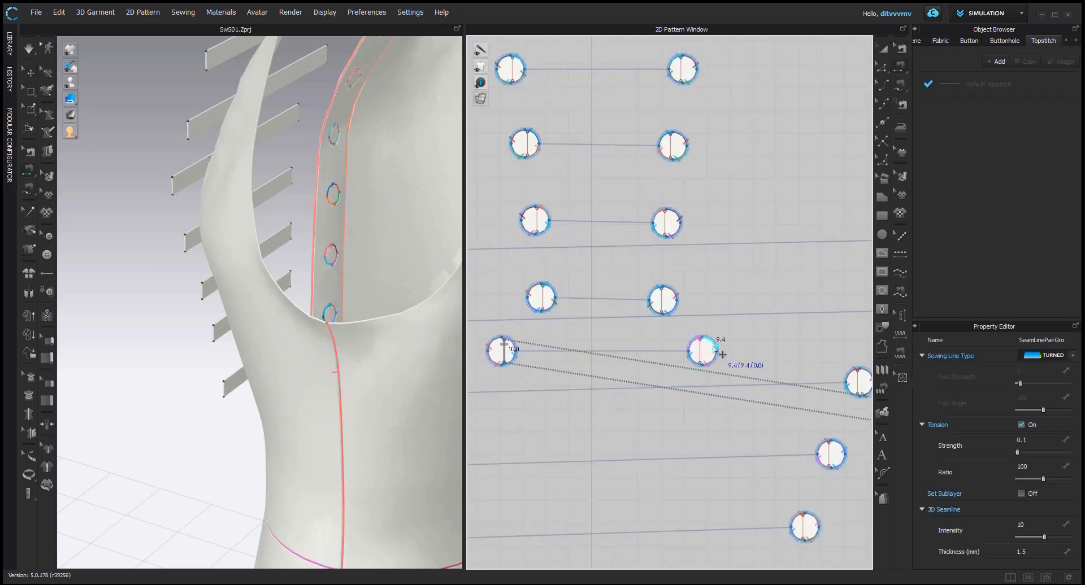
{"action": "left_click", "coordinate": [714, 351]}
{"action": "scroll", "coordinate": [714, 356], "scroll_direction": "down", "scroll_amount": 7}
{"action": "middle_click_drag", "start_coordinate": [722, 379], "coordinate": [660, 359]}
{"action": "scroll", "coordinate": [805, 363], "scroll_direction": "up", "scroll_amount": 6}
{"action": "left_click", "coordinate": [805, 357]}
Select the neckline holes in 3D from the lowest upward to check which circle pieces in the lower set they correspond to
{"action": "right_click_drag", "start_coordinate": [300, 255], "coordinate": [265, 316]}
{"action": "middle_click_drag", "start_coordinate": [266, 316], "coordinate": [260, 268]}
{"action": "right_click_drag", "start_coordinate": [260, 268], "coordinate": [68, 332]}
{"action": "scroll", "coordinate": [169, 339], "scroll_direction": "down", "scroll_amount": 2}
{"action": "scroll", "coordinate": [601, 427], "scroll_direction": "down", "scroll_amount": 5}
{"action": "middle_click_drag", "start_coordinate": [601, 426], "coordinate": [648, 368]}
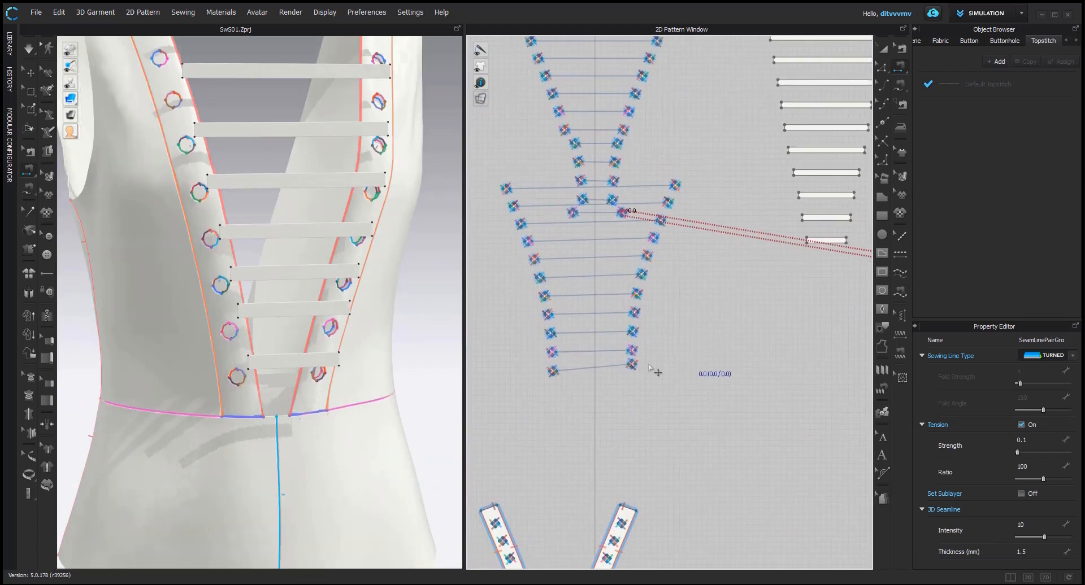
{"action": "key", "text": "q"}
{"action": "left_click", "coordinate": [236, 380]}
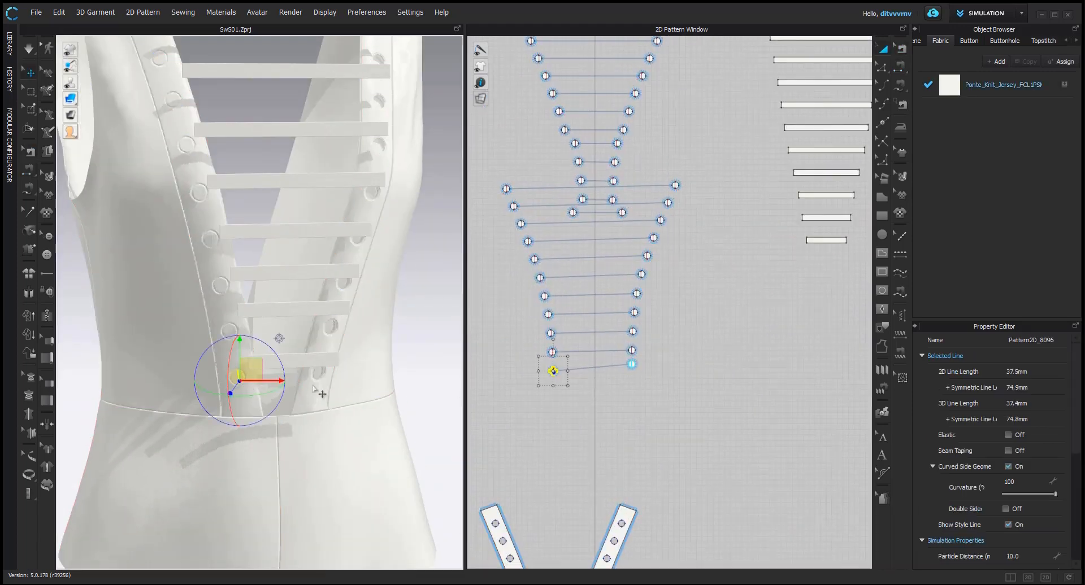
{"action": "left_click", "coordinate": [632, 364]}
{"action": "left_click", "coordinate": [225, 330]}
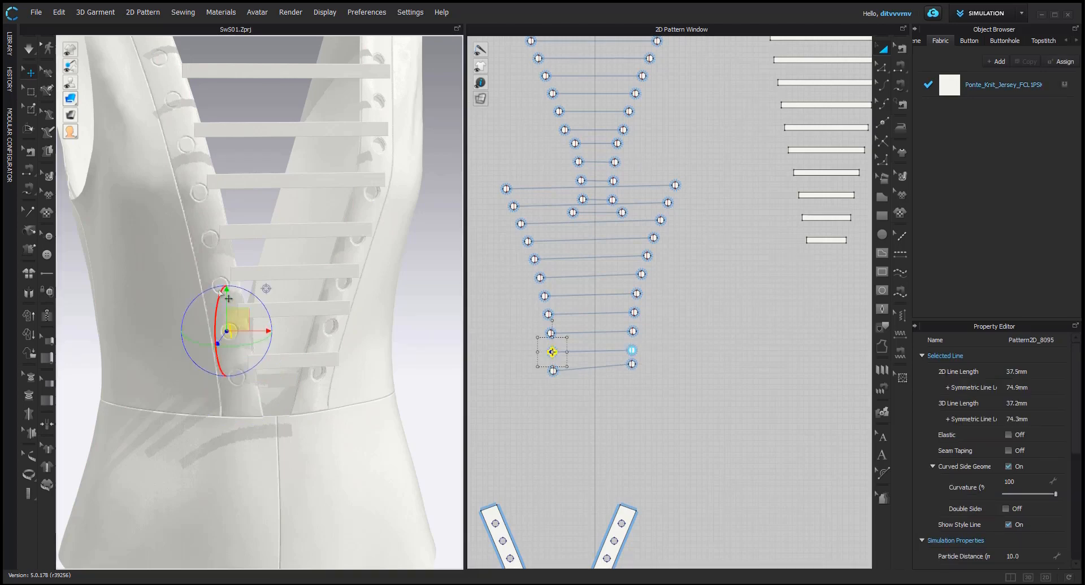
{"action": "left_click", "coordinate": [233, 318]}
{"action": "left_click", "coordinate": [262, 320]}
{"action": "left_click", "coordinate": [284, 322]}
{"action": "middle_click_drag", "start_coordinate": [265, 262], "coordinate": [273, 324]}
{"action": "left_click", "coordinate": [254, 267]}
{"action": "left_click", "coordinate": [214, 163]}
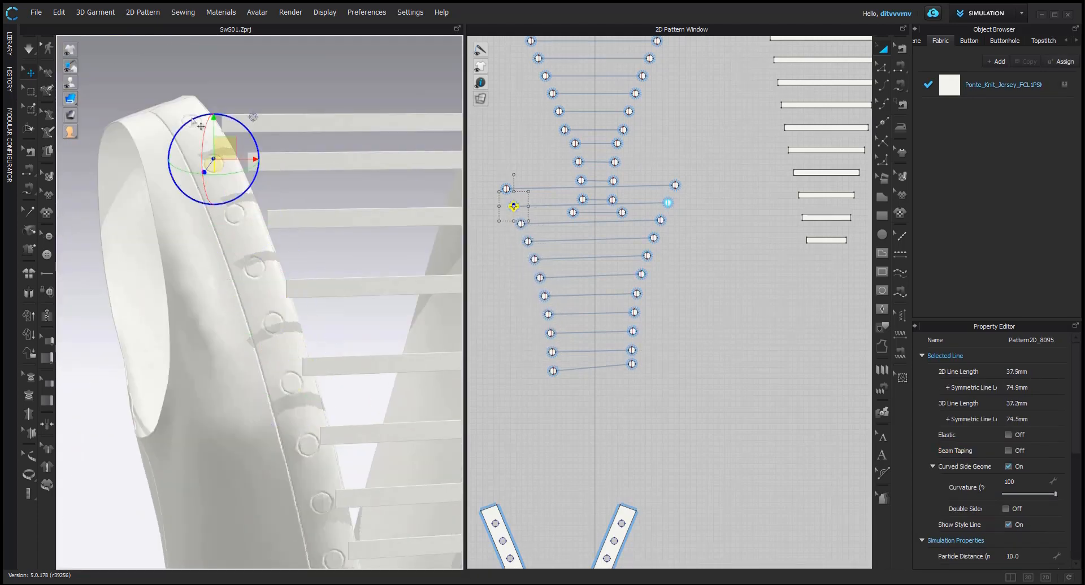
Segment-sew the left ends of the three lowest of the ten remaining strips to internal lines in the left neckline holes just below them
{"action": "scroll", "coordinate": [192, 120], "scroll_direction": "down", "scroll_amount": 5}
{"action": "key", "text": "n"}
{"action": "scroll", "coordinate": [290, 436], "scroll_direction": "up", "scroll_amount": 8}
{"action": "scroll", "coordinate": [327, 384], "scroll_direction": "up", "scroll_amount": 5}
{"action": "middle_click_drag", "start_coordinate": [327, 404], "coordinate": [290, 325]}
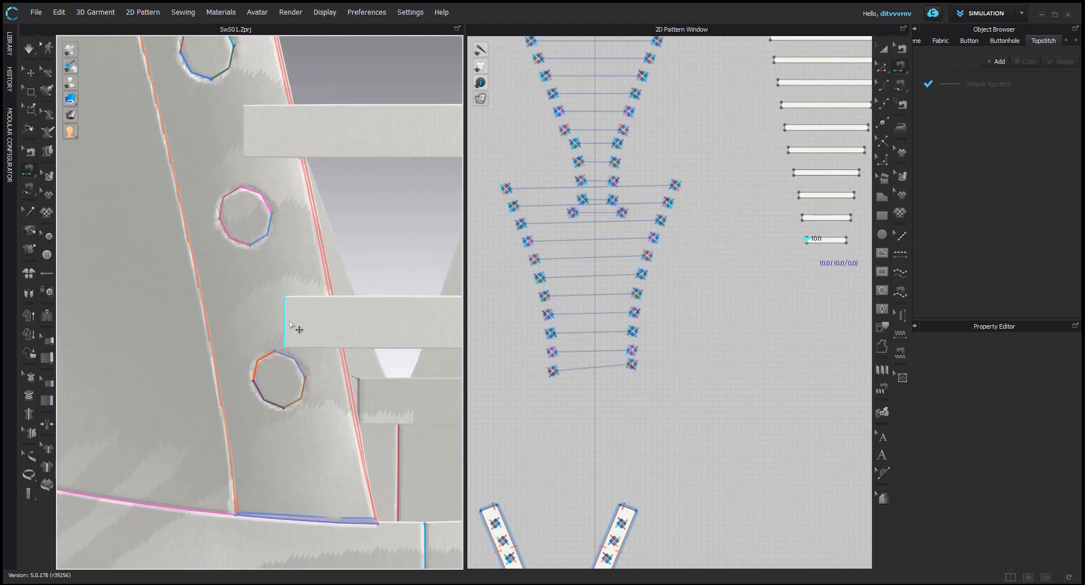
{"action": "left_click", "coordinate": [281, 368]}
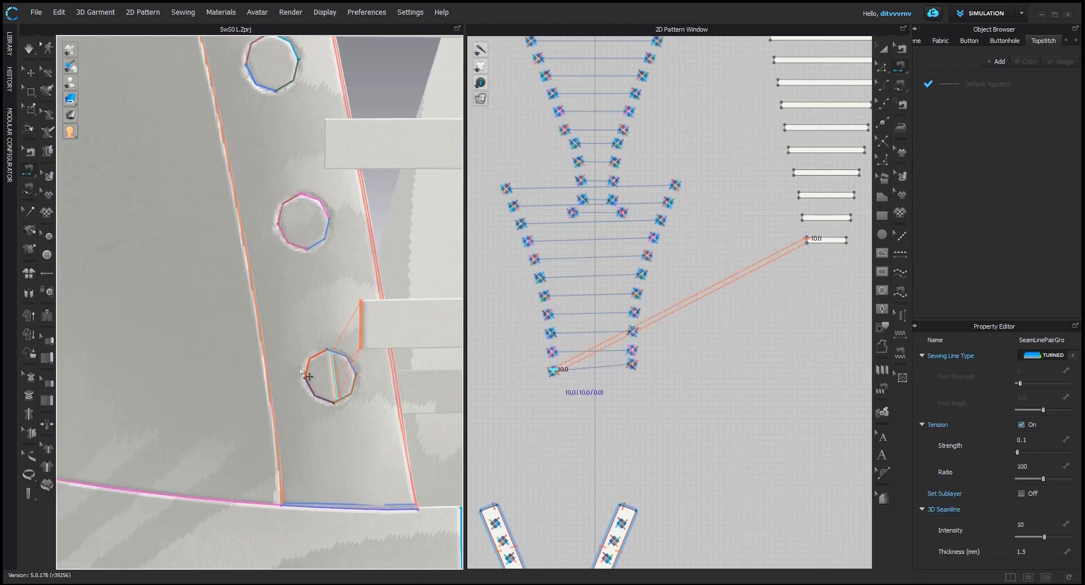
{"action": "scroll", "coordinate": [338, 359], "scroll_direction": "down", "scroll_amount": 4}
{"action": "middle_click_drag", "start_coordinate": [312, 427], "coordinate": [243, 432]}
{"action": "left_click", "coordinate": [211, 293]}
{"action": "scroll", "coordinate": [212, 294], "scroll_direction": "up", "scroll_amount": 3}
{"action": "left_click", "coordinate": [262, 356]}
{"action": "middle_click_drag", "start_coordinate": [262, 255], "coordinate": [311, 339]}
{"action": "left_click", "coordinate": [310, 282]}
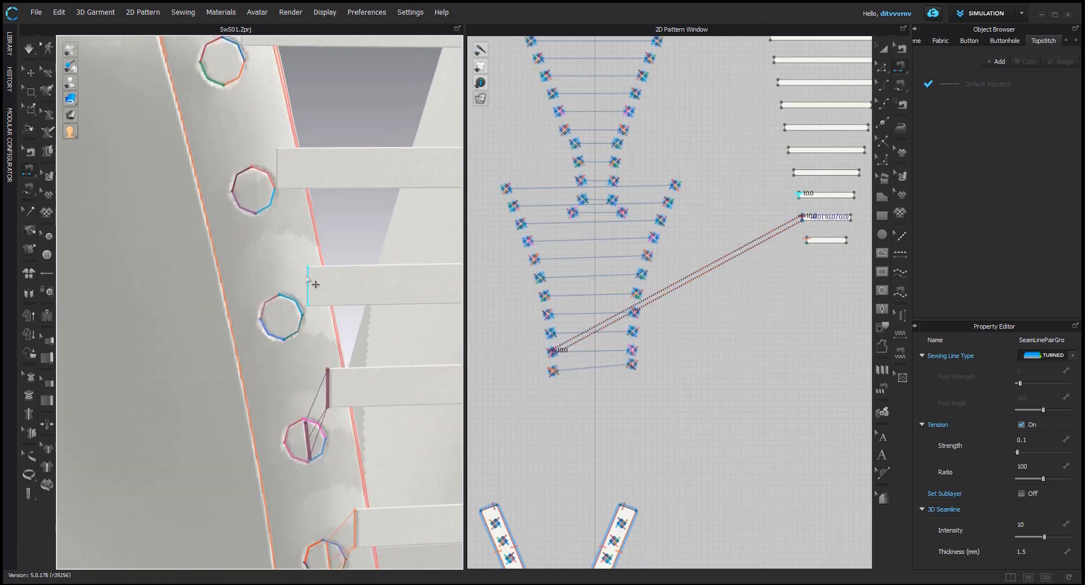
{"action": "left_click", "coordinate": [282, 315]}
Sew the left ends of the upper strips to the left hole lines below them, leaving the topmost hole free
{"action": "middle_click_drag", "start_coordinate": [251, 147], "coordinate": [314, 367]}
{"action": "left_click", "coordinate": [309, 263]}
{"action": "left_click", "coordinate": [291, 289]}
{"action": "middle_click_drag", "start_coordinate": [292, 289], "coordinate": [316, 339]}
{"action": "left_click", "coordinate": [315, 255]}
{"action": "left_click", "coordinate": [305, 262]}
{"action": "left_click", "coordinate": [323, 385]}
{"action": "scroll", "coordinate": [324, 385], "scroll_direction": "down", "scroll_amount": 5}
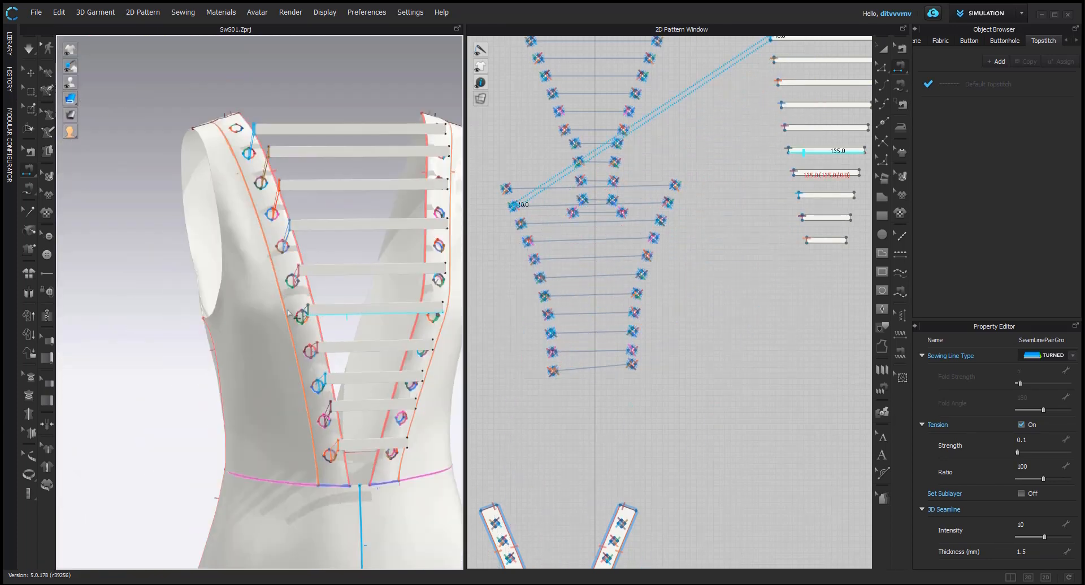
Sew the right ends of the ten strips to the internal lines in the right neckline holes, working up to the topmost hole
{"action": "scroll", "coordinate": [329, 272], "scroll_direction": "up", "scroll_amount": 6}
{"action": "left_click", "coordinate": [320, 268]}
{"action": "middle_click_drag", "start_coordinate": [320, 268], "coordinate": [245, 378]}
{"action": "left_click", "coordinate": [226, 340]}
{"action": "left_click", "coordinate": [262, 331]}
{"action": "middle_click_drag", "start_coordinate": [261, 331], "coordinate": [307, 186]}
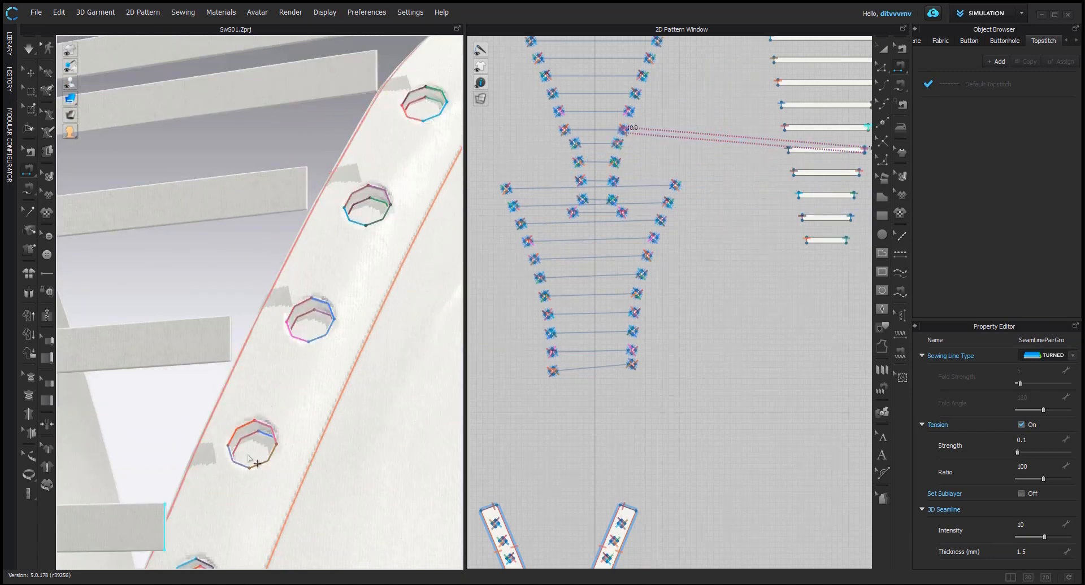
{"action": "left_click", "coordinate": [307, 186]}
{"action": "left_click", "coordinate": [376, 213]}
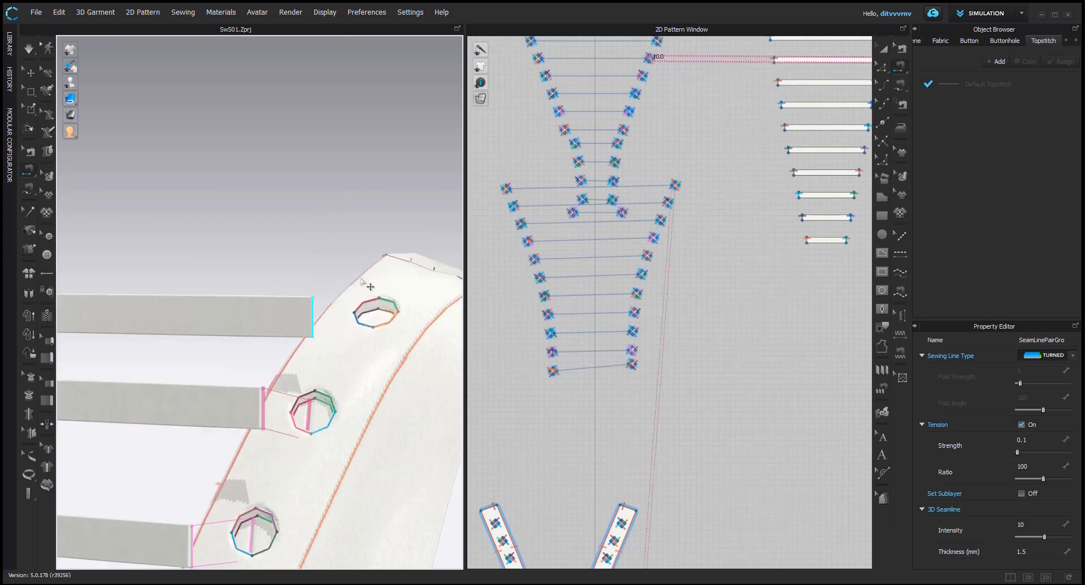
{"action": "scroll", "coordinate": [360, 318], "scroll_direction": "down", "scroll_amount": 5}
{"action": "scroll", "coordinate": [298, 317], "scroll_direction": "up", "scroll_amount": 6}
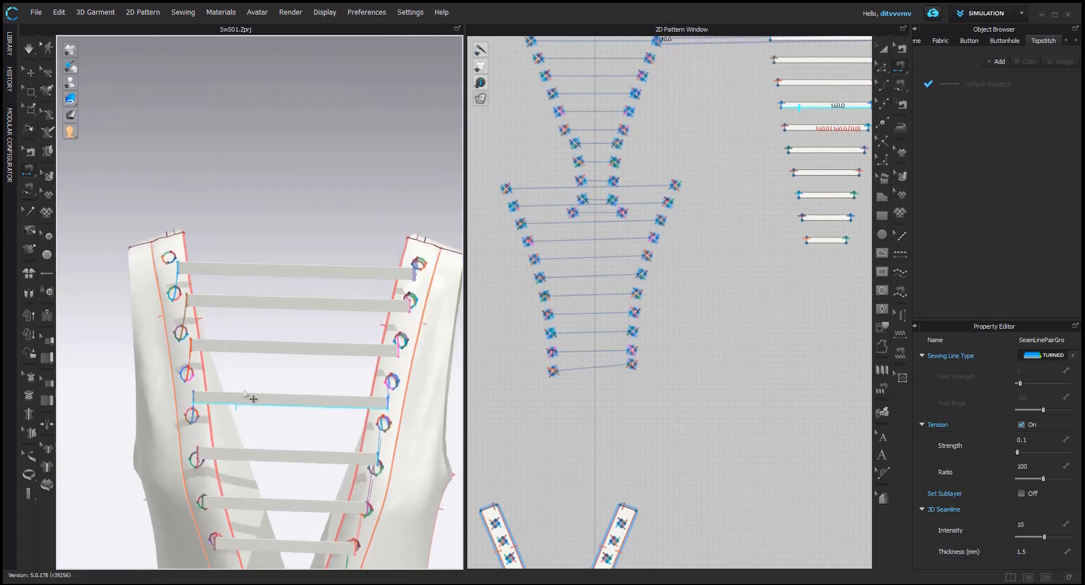
Select the ten newly sewn strips and simulate them into the neckline holes, nudging them slightly in 3D
{"action": "scroll", "coordinate": [265, 282], "scroll_direction": "down", "scroll_amount": 3}
{"action": "key", "text": "space"}
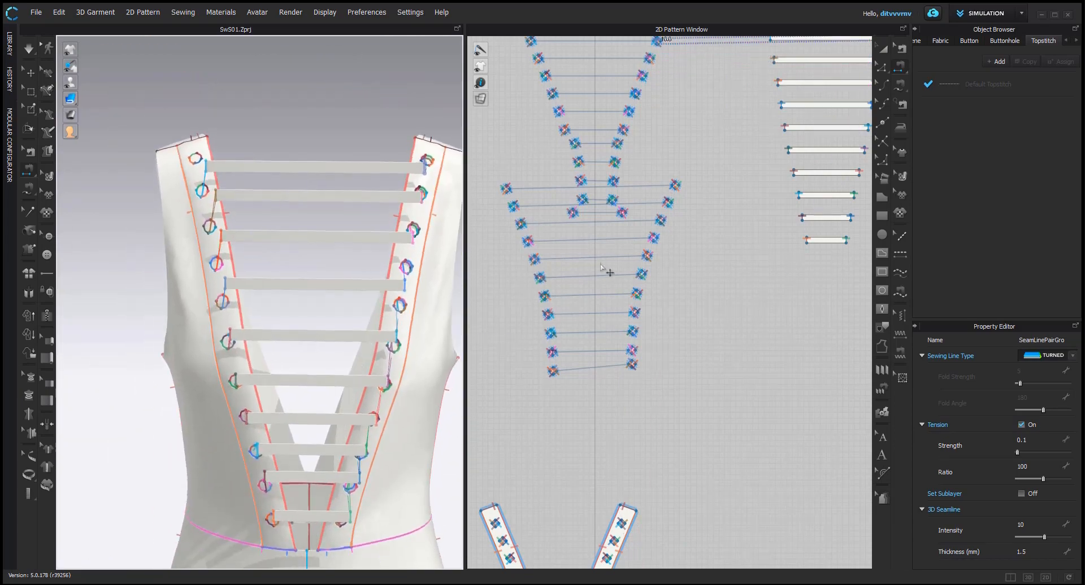
{"action": "scroll", "coordinate": [610, 271], "scroll_direction": "down", "scroll_amount": 3}
{"action": "left_click_drag", "start_coordinate": [660, 166], "coordinate": [735, 318]}
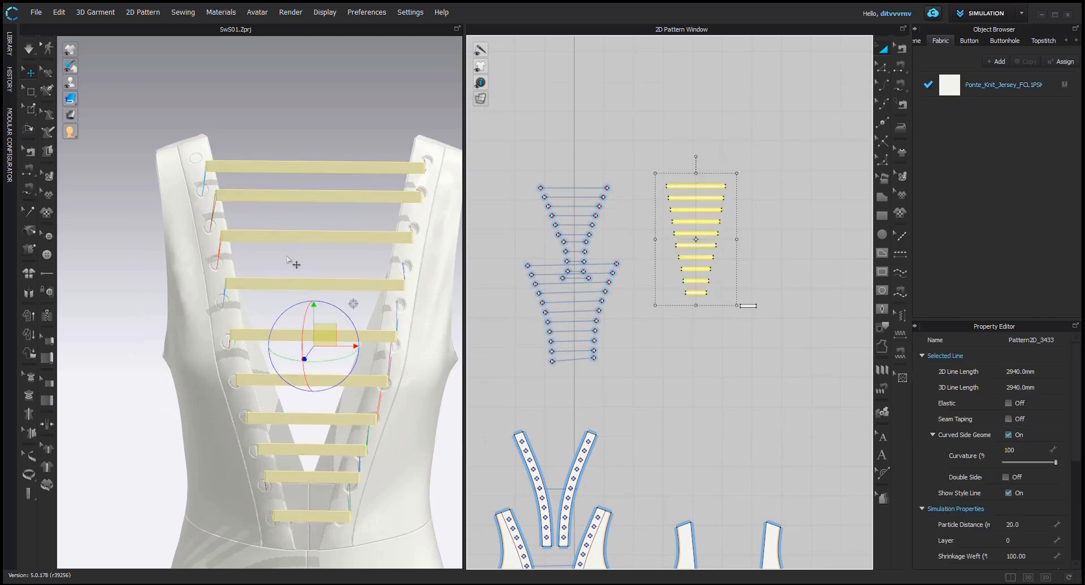
{"action": "left_click", "coordinate": [224, 239]}
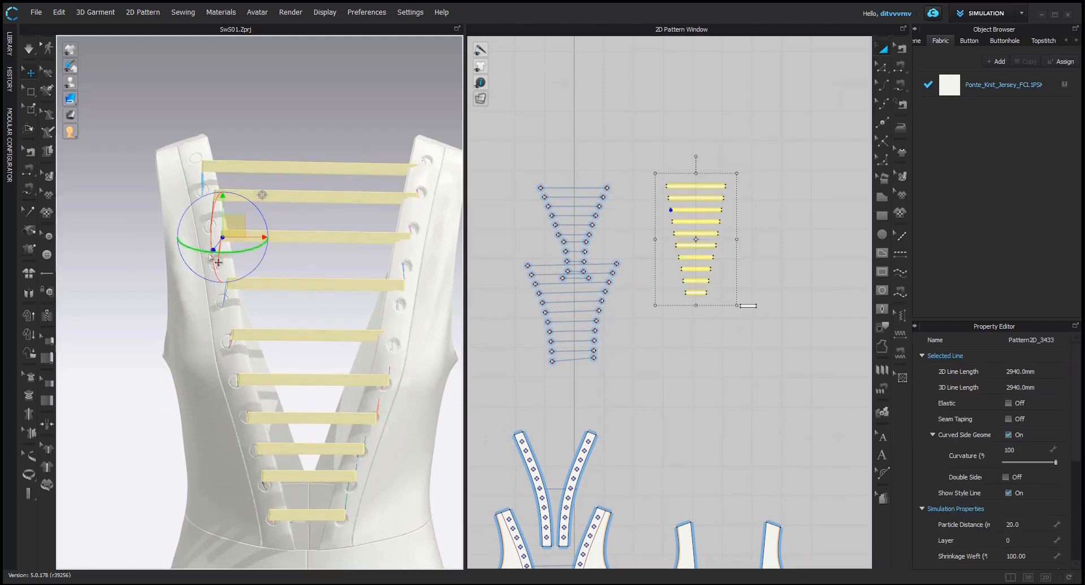
{"action": "left_click_drag", "start_coordinate": [243, 221], "coordinate": [252, 220]}
{"action": "left_click", "coordinate": [341, 211]}
{"action": "scroll", "coordinate": [342, 210], "scroll_direction": "down", "scroll_amount": 1}
{"action": "middle_click_drag", "start_coordinate": [309, 433], "coordinate": [306, 387]}
{"action": "key", "text": "space"}
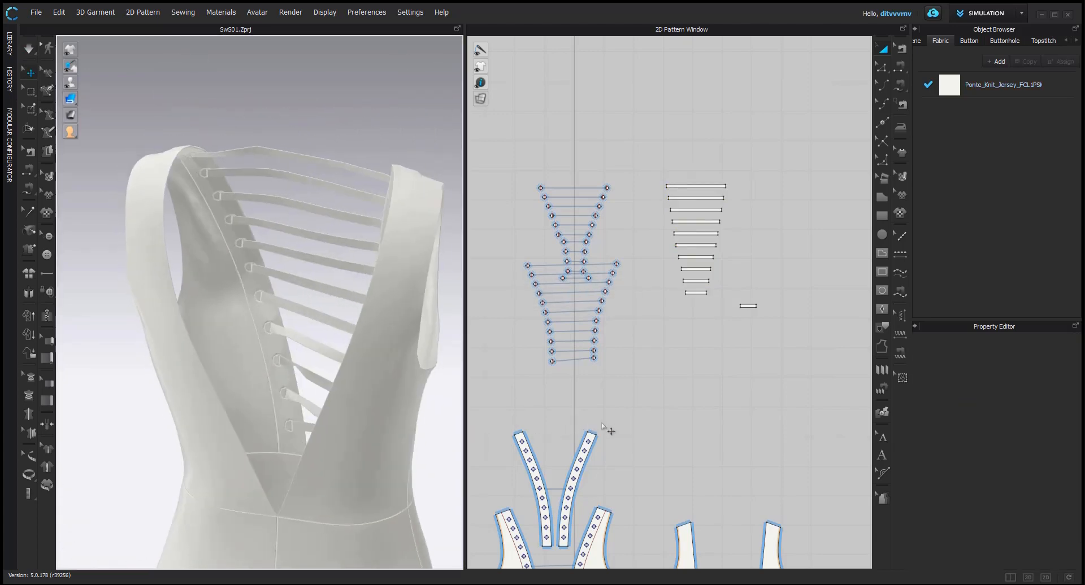
Add a new fabric, assign it to all eleven strips, and set its Stretch-Weft, Stretch-Warp and Shear to 70
{"action": "scroll", "coordinate": [677, 403], "scroll_direction": "down", "scroll_amount": 2}
{"action": "left_click", "coordinate": [996, 61]}
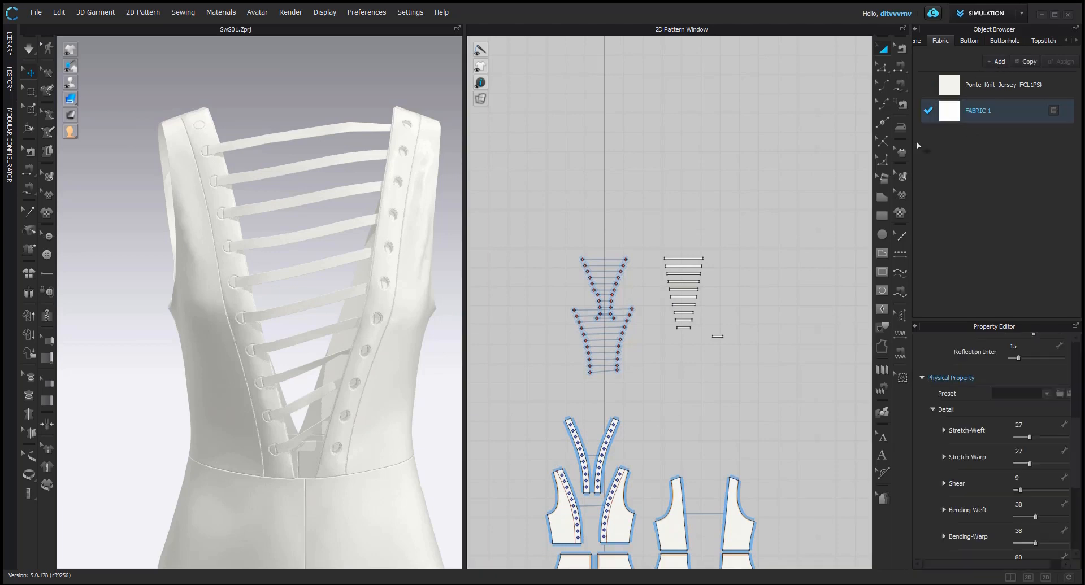
{"action": "left_click", "coordinate": [652, 237]}
{"action": "left_click_drag", "start_coordinate": [658, 239], "coordinate": [758, 384]}
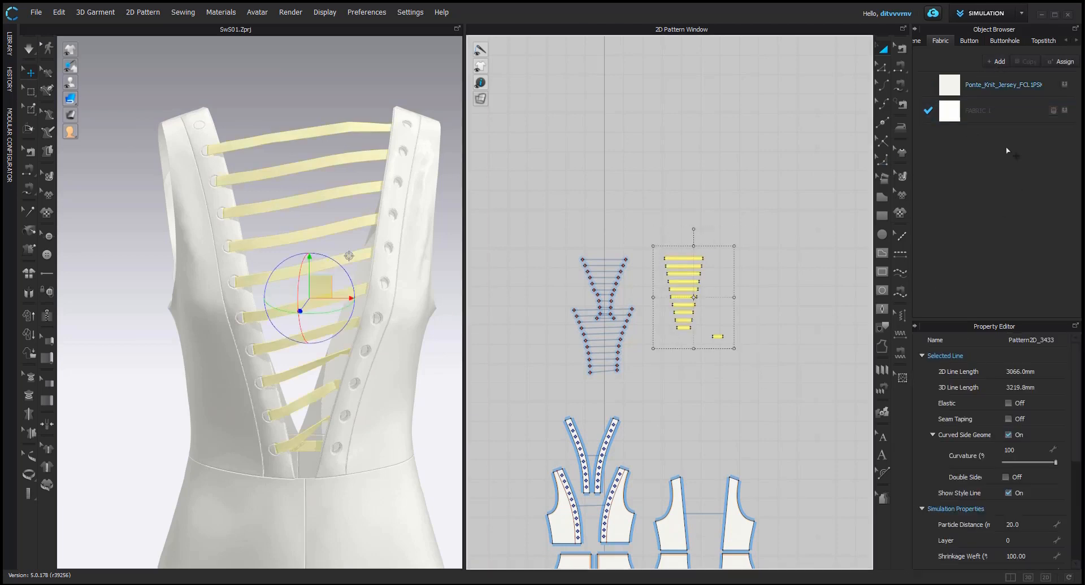
{"action": "left_click", "coordinate": [1065, 111]}
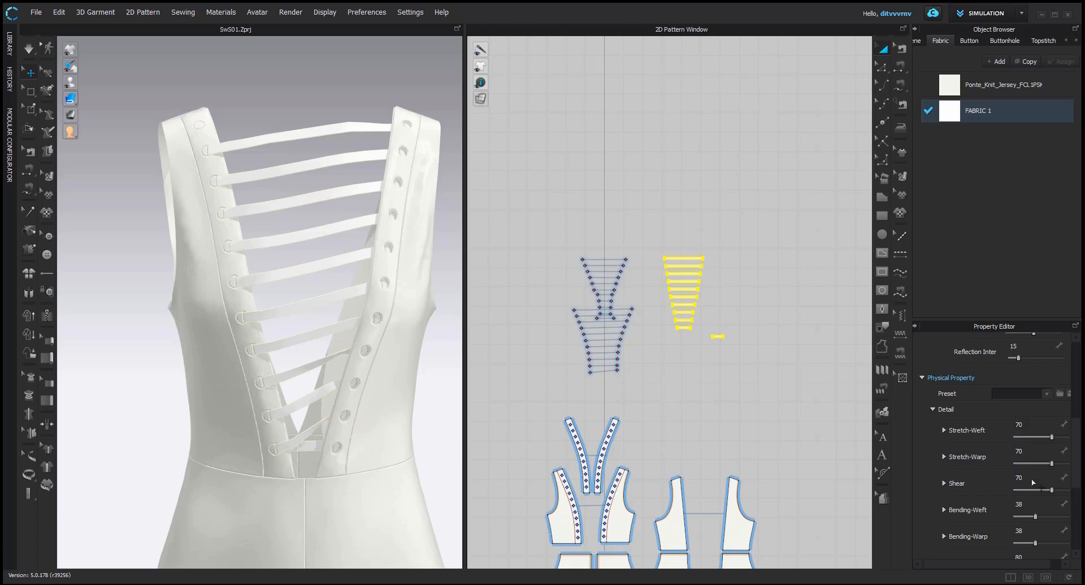
Set the strip fabric's colour to a light pink and deselect the strips
{"action": "scroll", "coordinate": [980, 397], "scroll_direction": "up", "scroll_amount": 6}
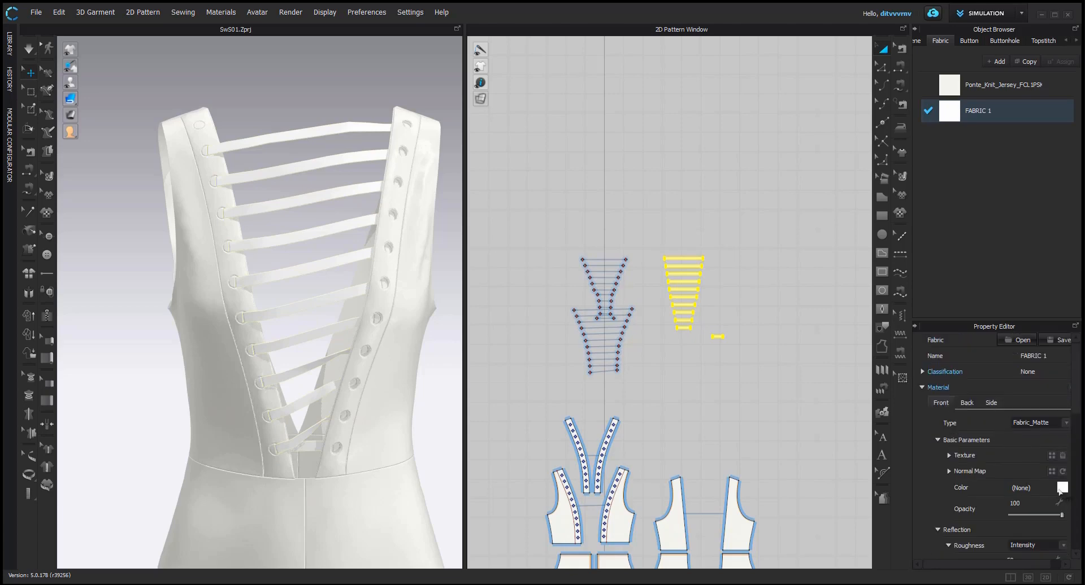
{"action": "left_click", "coordinate": [364, 156]}
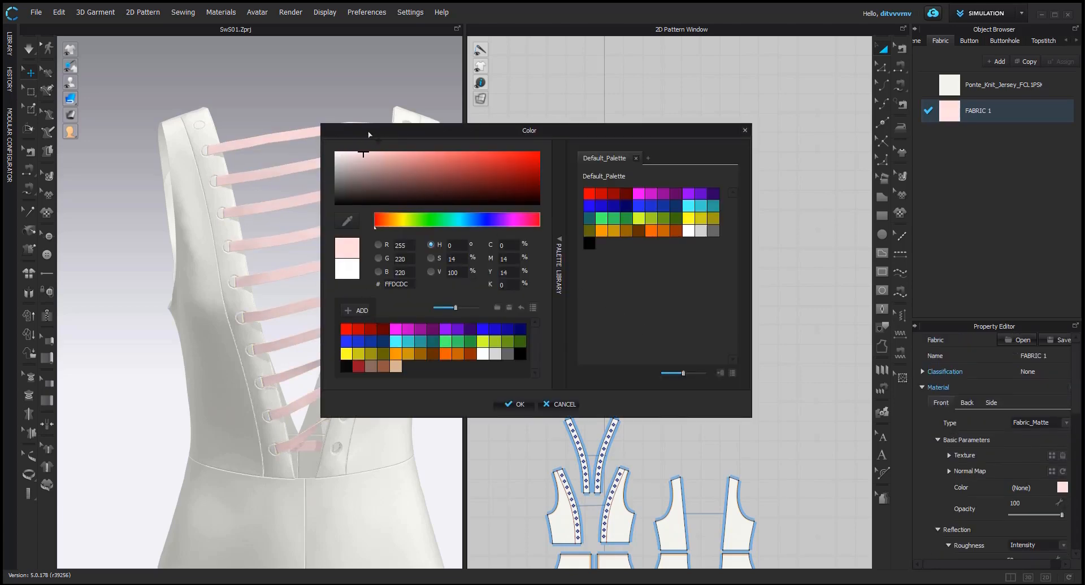
{"action": "left_click", "coordinate": [516, 404]}
{"action": "left_click", "coordinate": [724, 413]}
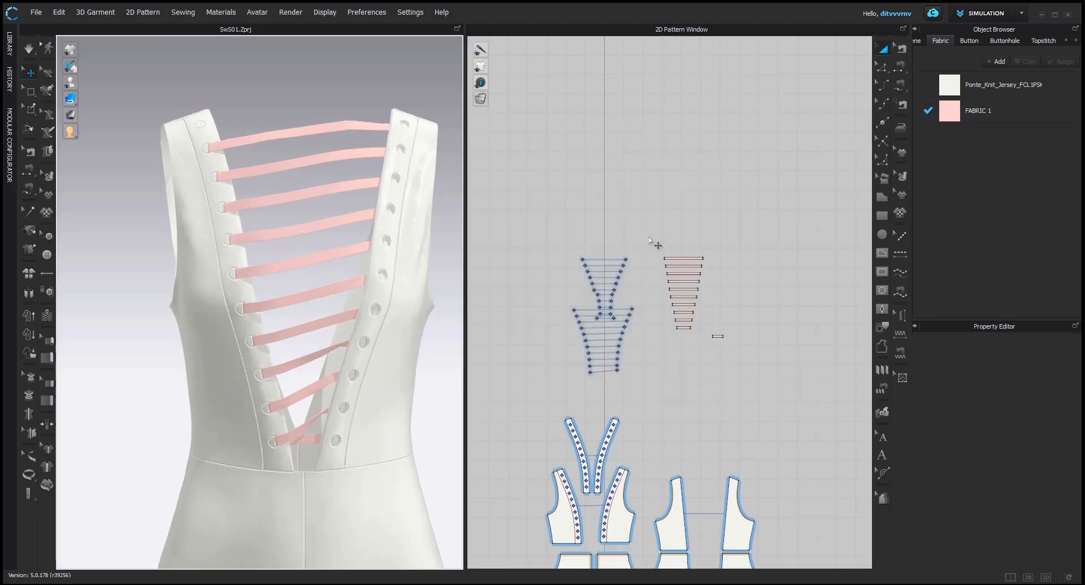
Duplicate the ten longer strips, excluding the shortest one, as symmetric patterns about 317 mm beside the originals
{"action": "left_click_drag", "start_coordinate": [649, 239], "coordinate": [704, 356]}
{"action": "key", "text": "ctrl+c"}
{"action": "key", "text": "ctrl+v"}
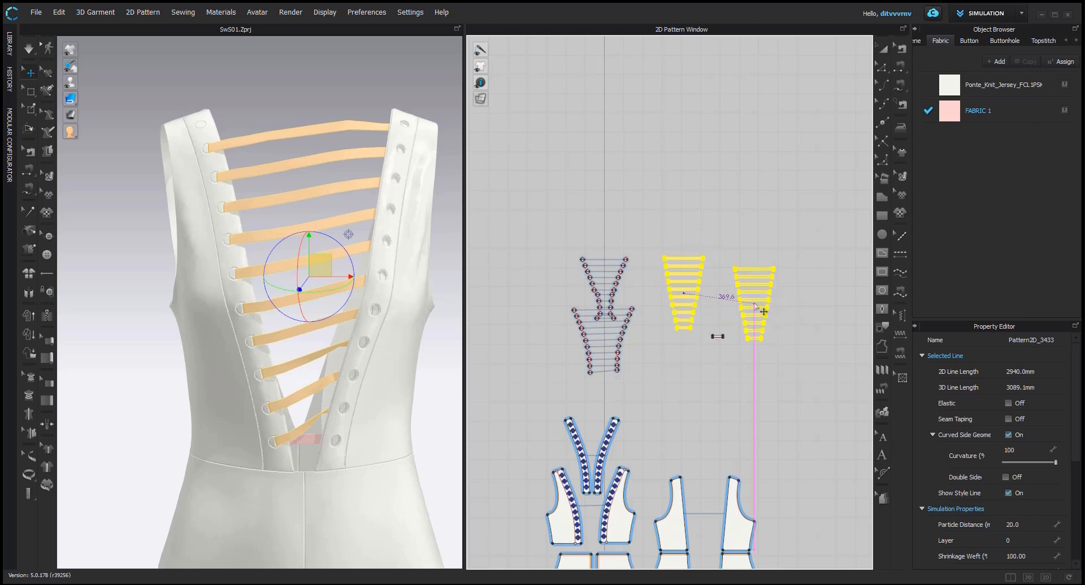
{"action": "scroll", "coordinate": [752, 308], "scroll_direction": "up", "scroll_amount": 3}
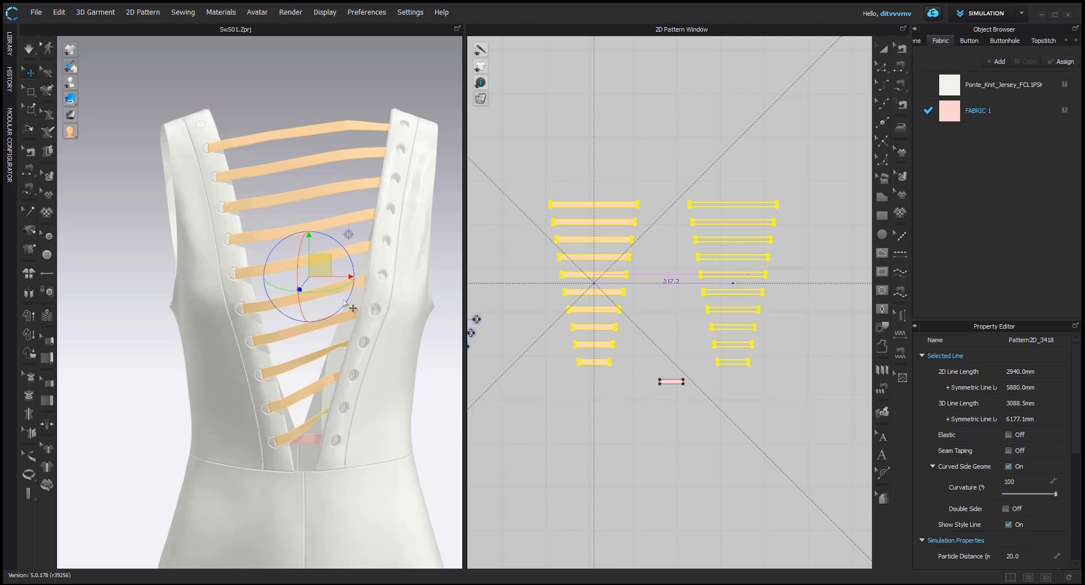
Move the symmetric strips across the neckline in 3D so they cross over the original strips
{"action": "scroll", "coordinate": [343, 303], "scroll_direction": "down", "scroll_amount": 4}
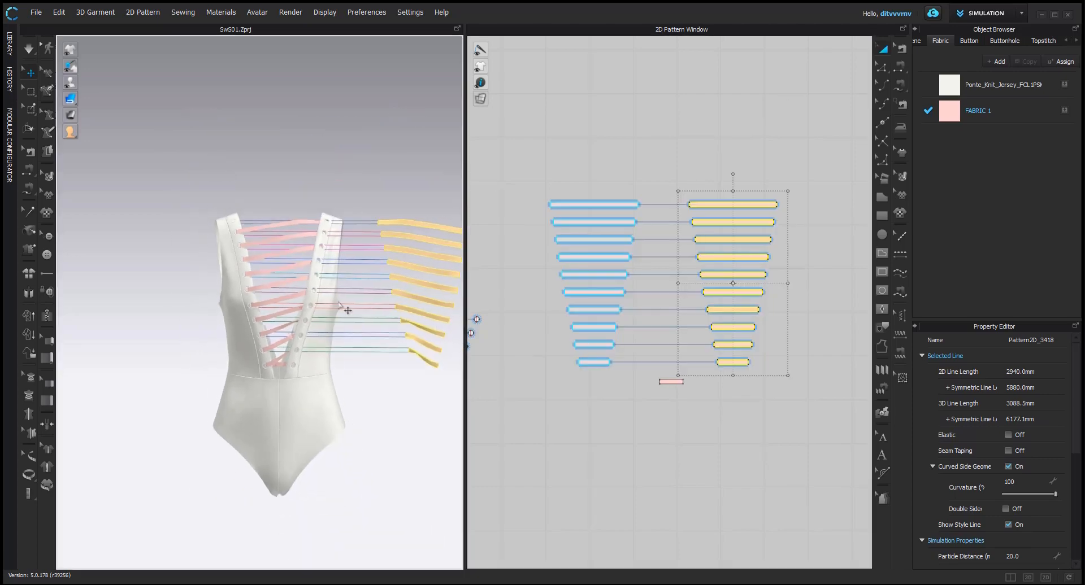
{"action": "key", "text": "2"}
{"action": "scroll", "coordinate": [351, 169], "scroll_direction": "up", "scroll_amount": 4}
{"action": "middle_click_drag", "start_coordinate": [353, 170], "coordinate": [365, 371]}
{"action": "scroll", "coordinate": [366, 371], "scroll_direction": "up", "scroll_amount": 2}
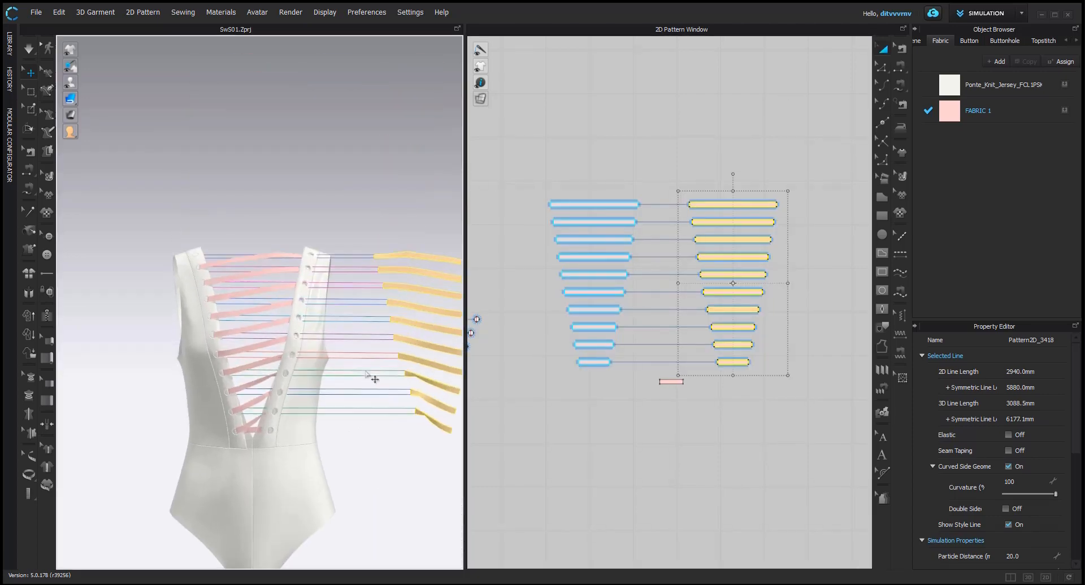
{"action": "left_click_drag", "start_coordinate": [430, 336], "coordinate": [272, 333]}
{"action": "scroll", "coordinate": [267, 335], "scroll_direction": "up", "scroll_amount": 3}
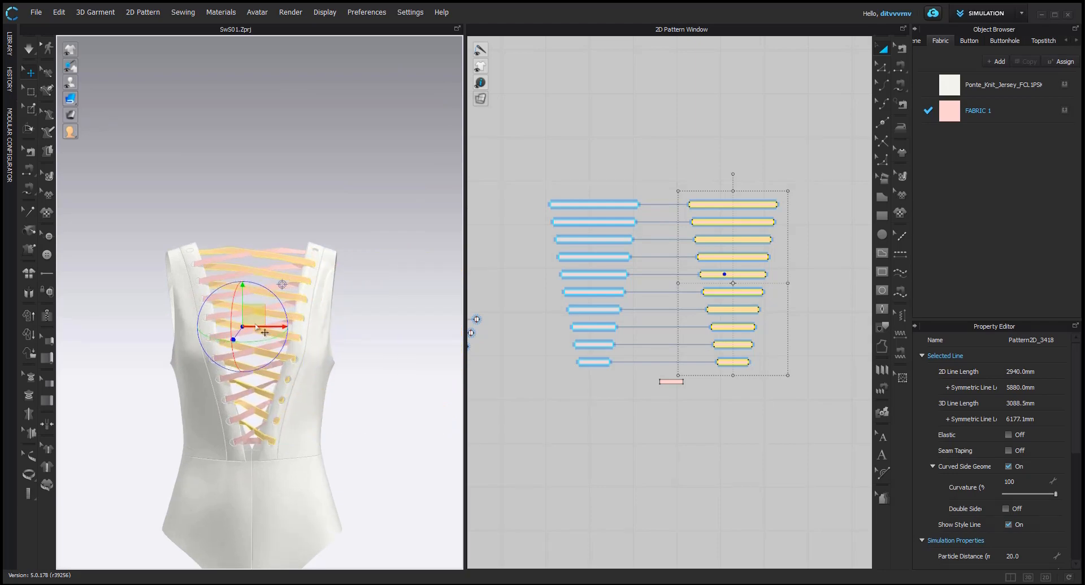
{"action": "middle_click_drag", "start_coordinate": [257, 336], "coordinate": [255, 290]}
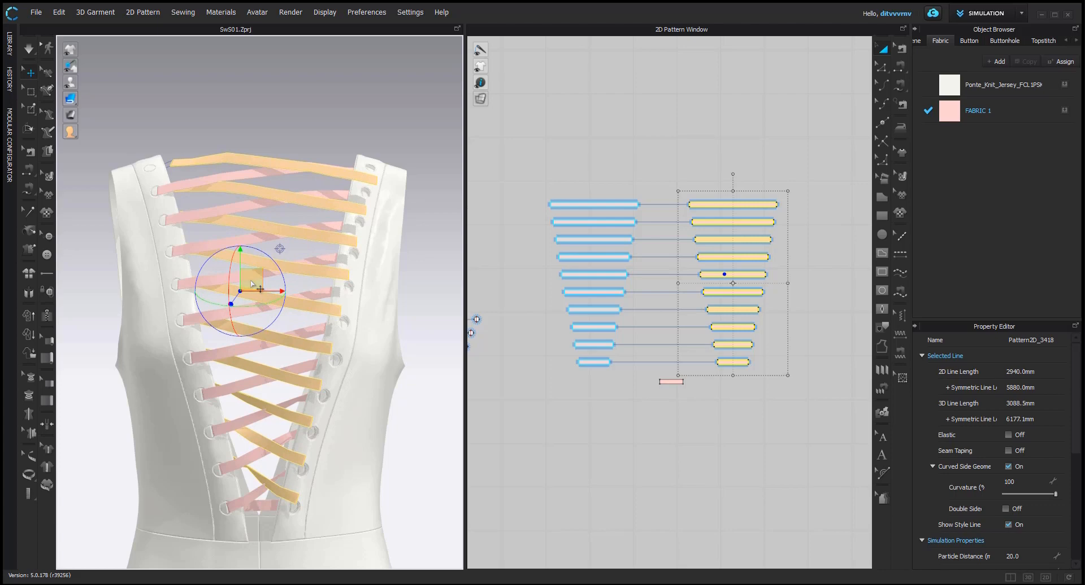
Simulate the crossed strips into the holes, tugging a lower strip and the bodice fabric to settle the lacing
{"action": "left_click", "coordinate": [266, 131]}
{"action": "key", "text": "space"}
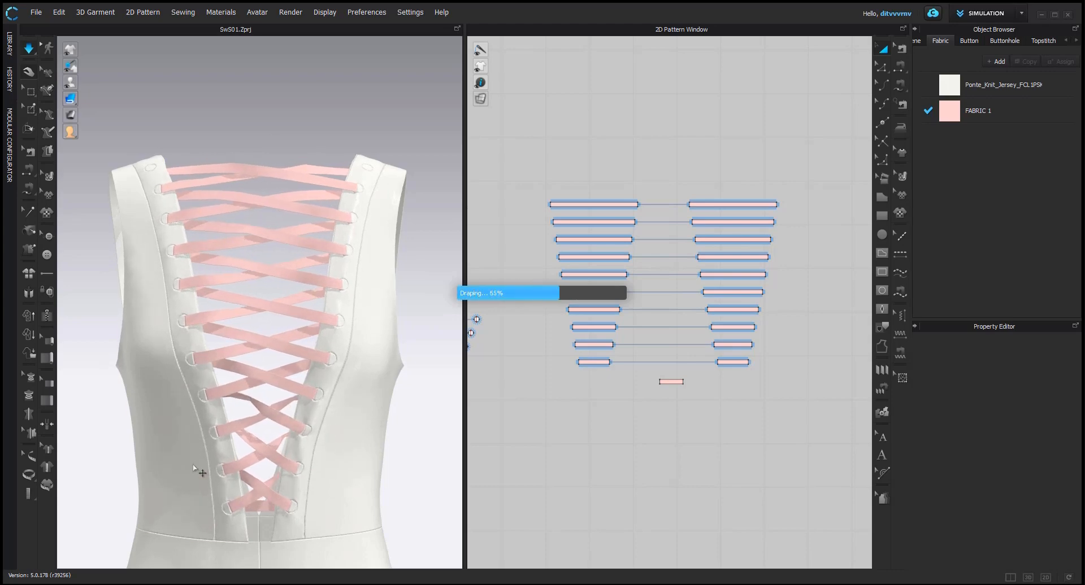
{"action": "left_click_drag", "start_coordinate": [195, 468], "coordinate": [213, 460]}
{"action": "left_click_drag", "start_coordinate": [249, 409], "coordinate": [241, 408]}
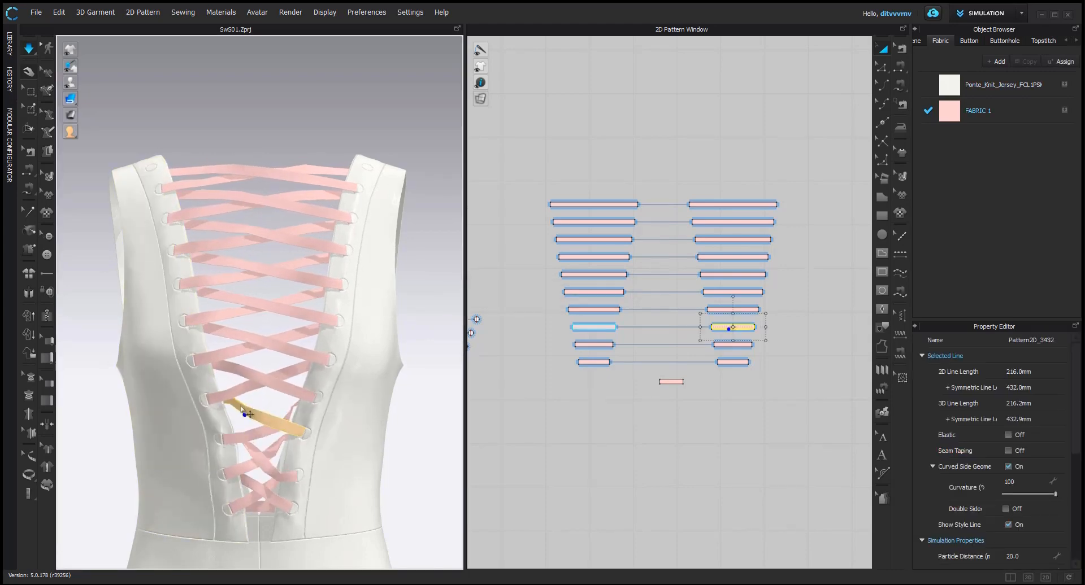
{"action": "left_click", "coordinate": [334, 446]}
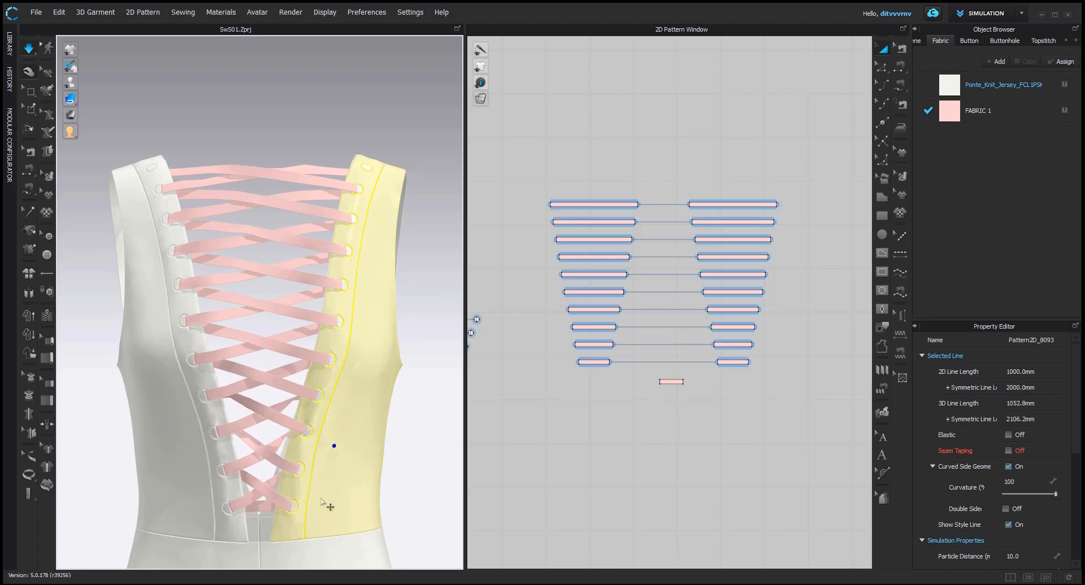
{"action": "left_click", "coordinate": [400, 489]}
{"action": "scroll", "coordinate": [396, 487], "scroll_direction": "down", "scroll_amount": 2}
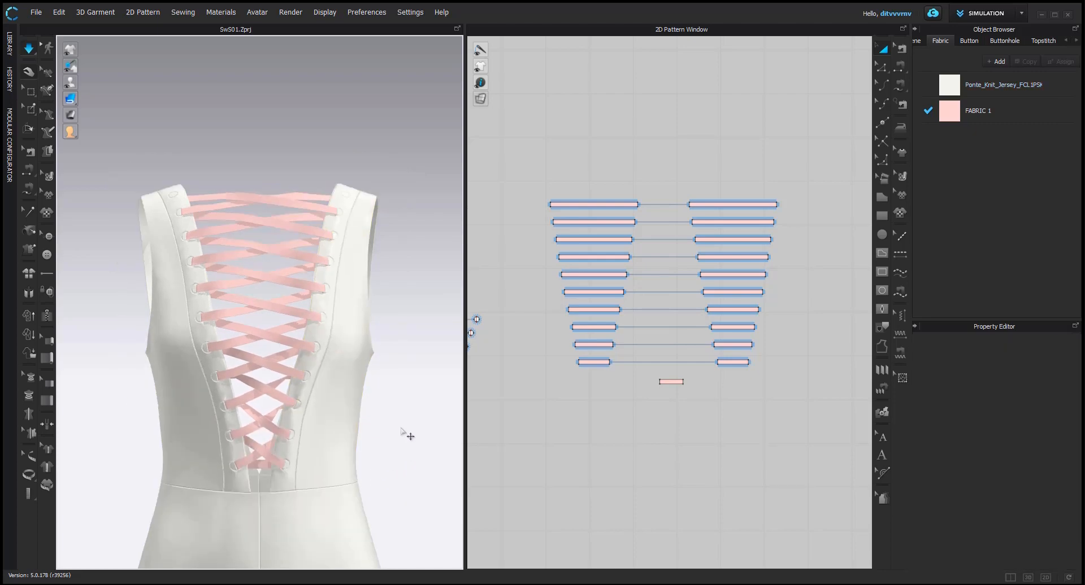
{"action": "scroll", "coordinate": [290, 237], "scroll_direction": "up", "scroll_amount": 2}
{"action": "middle_click_drag", "start_coordinate": [306, 423], "coordinate": [308, 346]}
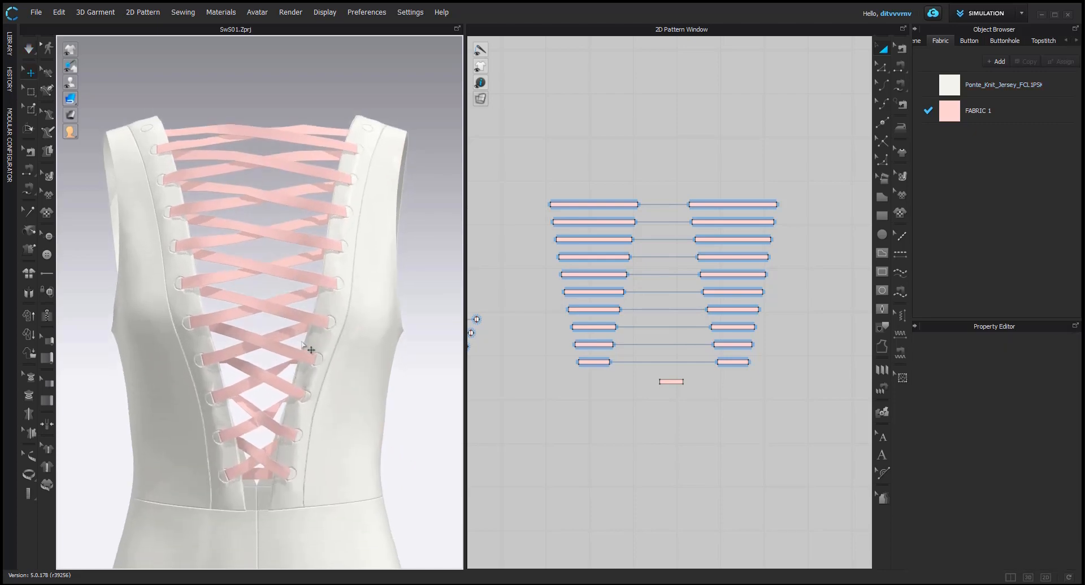
Change the 3D garment display style and hide the two outer front neckline panels to expose the lowest lacing strips
{"action": "left_click", "coordinate": [88, 99]}
{"action": "left_click", "coordinate": [266, 478]}
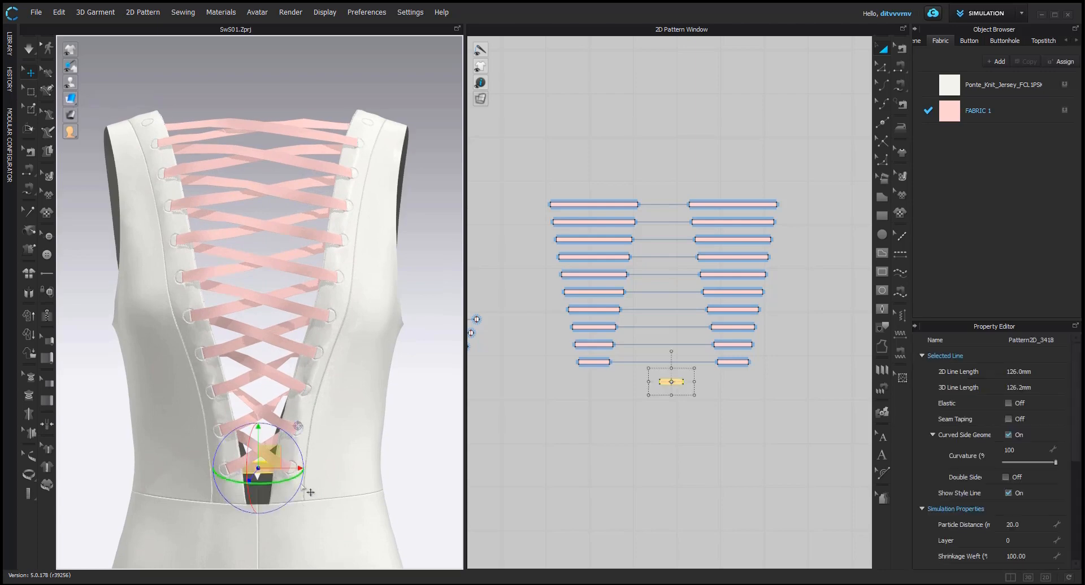
{"action": "scroll", "coordinate": [266, 478], "scroll_direction": "up", "scroll_amount": 5}
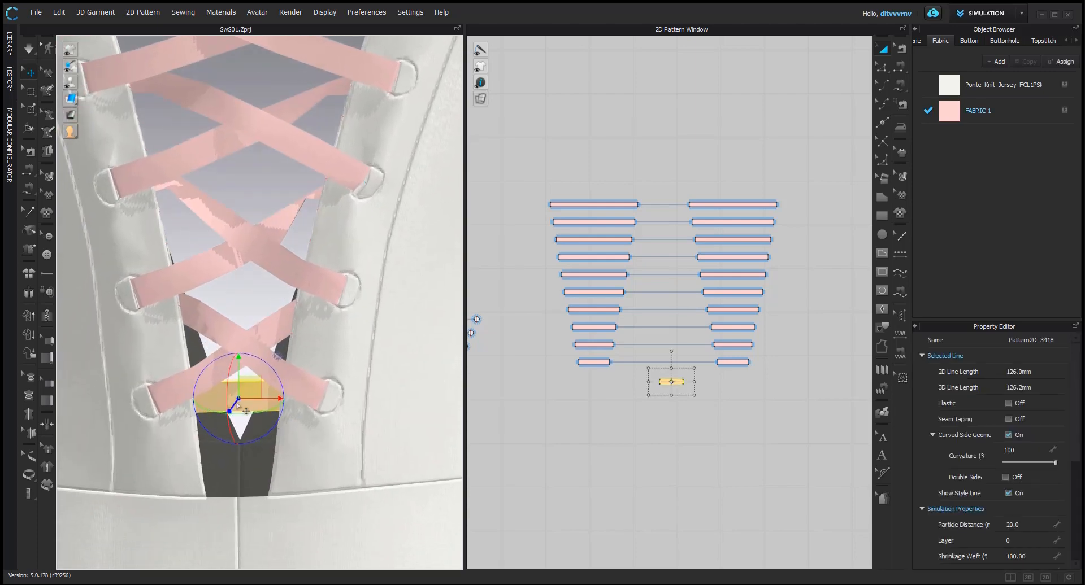
{"action": "scroll", "coordinate": [199, 436], "scroll_direction": "up", "scroll_amount": 3}
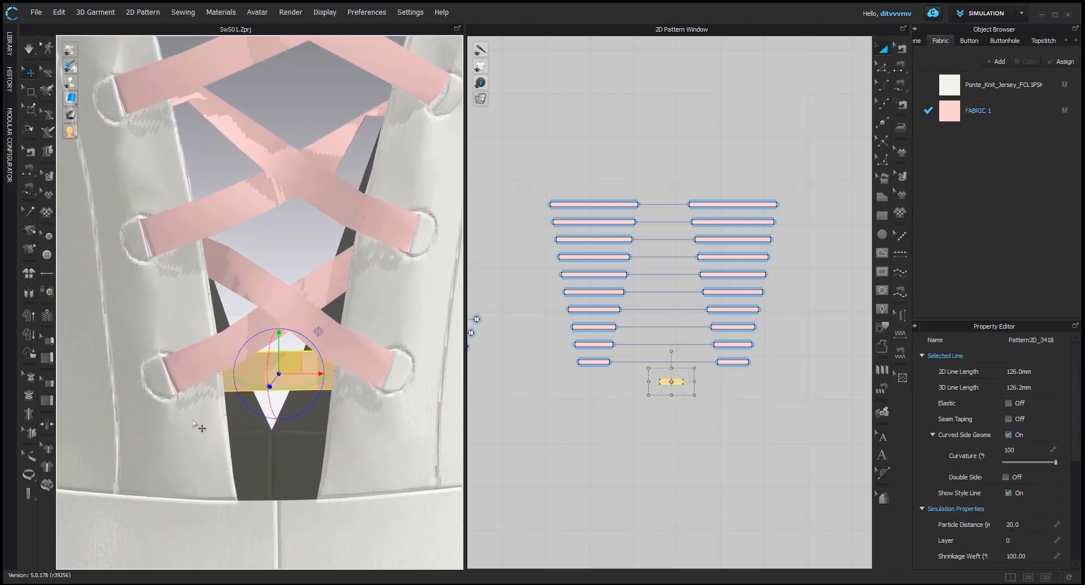
{"action": "left_click", "coordinate": [199, 435]}
{"action": "key", "text": "shift+q"}
{"action": "left_click", "coordinate": [378, 442], "text": "shift"}
{"action": "key", "text": "shift+q"}
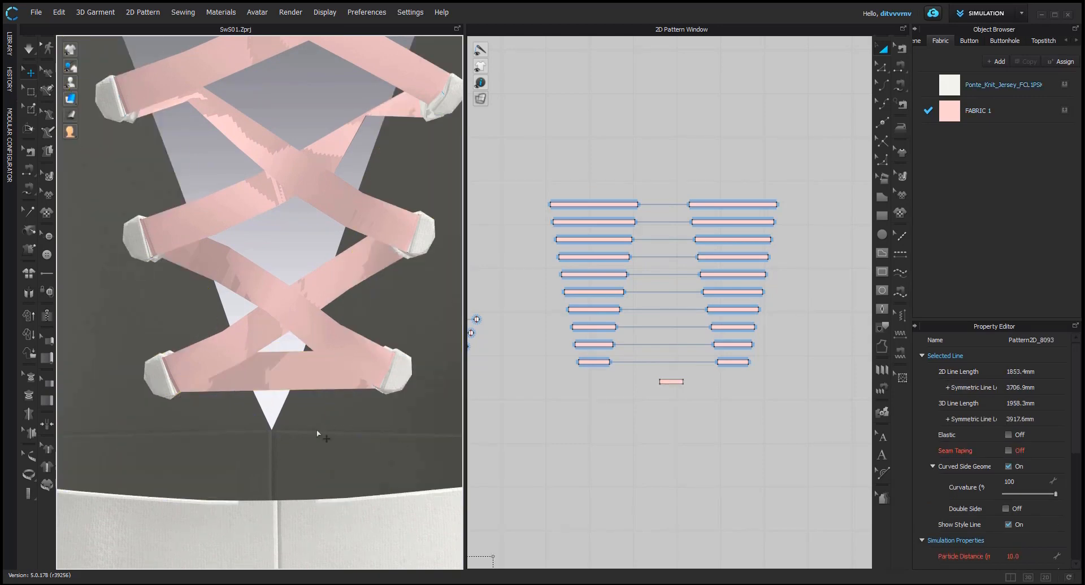
Check how the lowest strips meet in 3D, and flip the shortest bottom strip so its reverse side faces out
{"action": "left_click", "coordinate": [212, 394]}
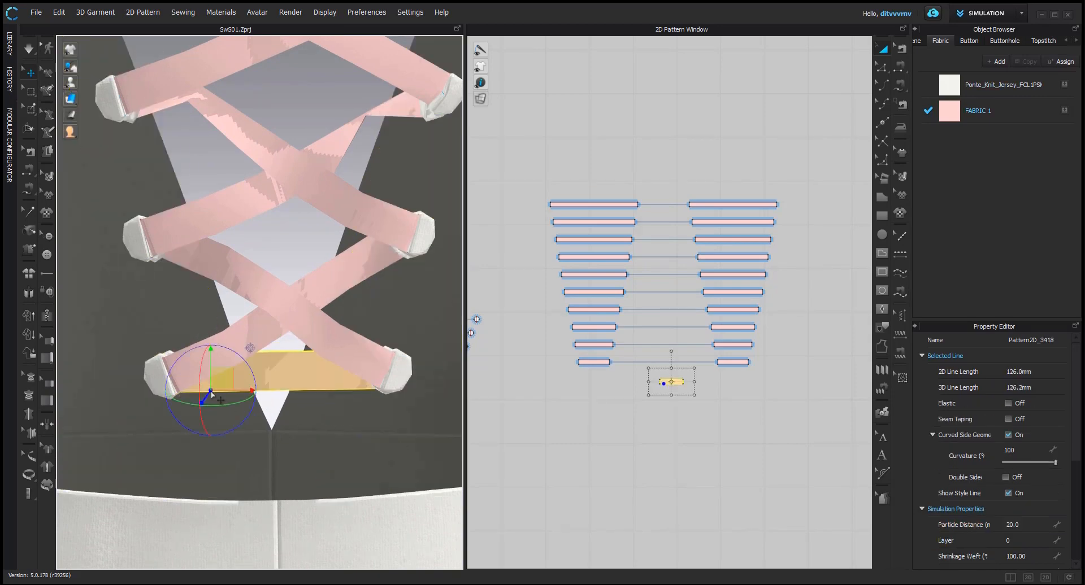
{"action": "left_click", "coordinate": [183, 386]}
{"action": "left_click", "coordinate": [245, 394]}
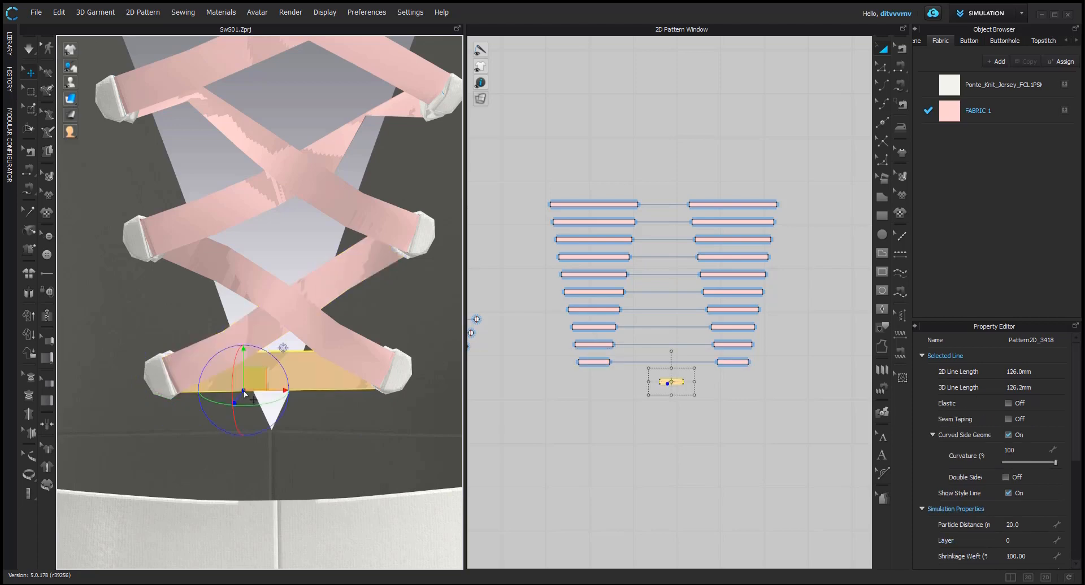
{"action": "left_click", "coordinate": [199, 368]}
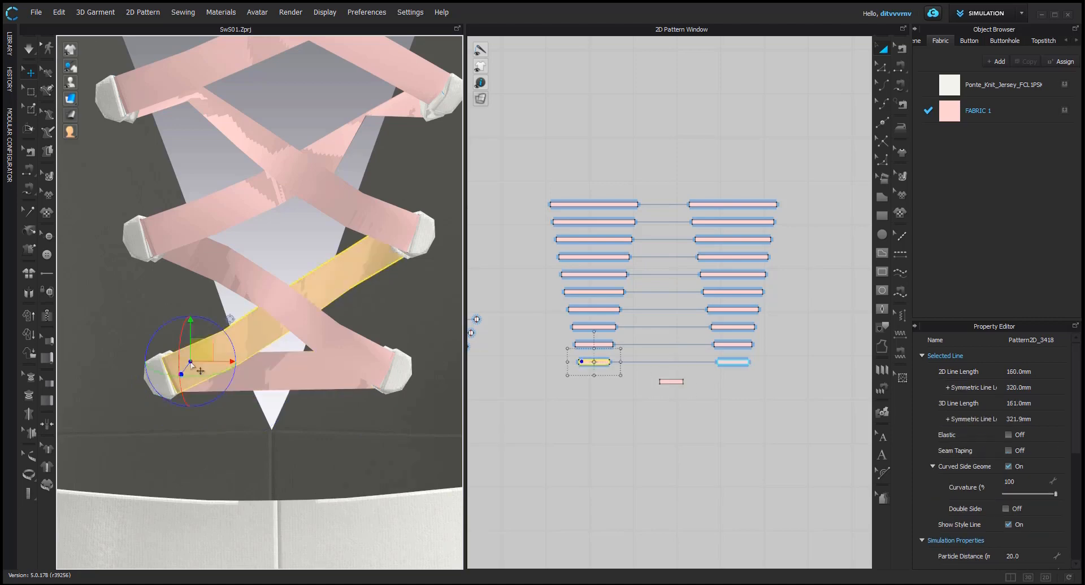
{"action": "left_click", "coordinate": [634, 433]}
{"action": "left_click", "coordinate": [671, 384]}
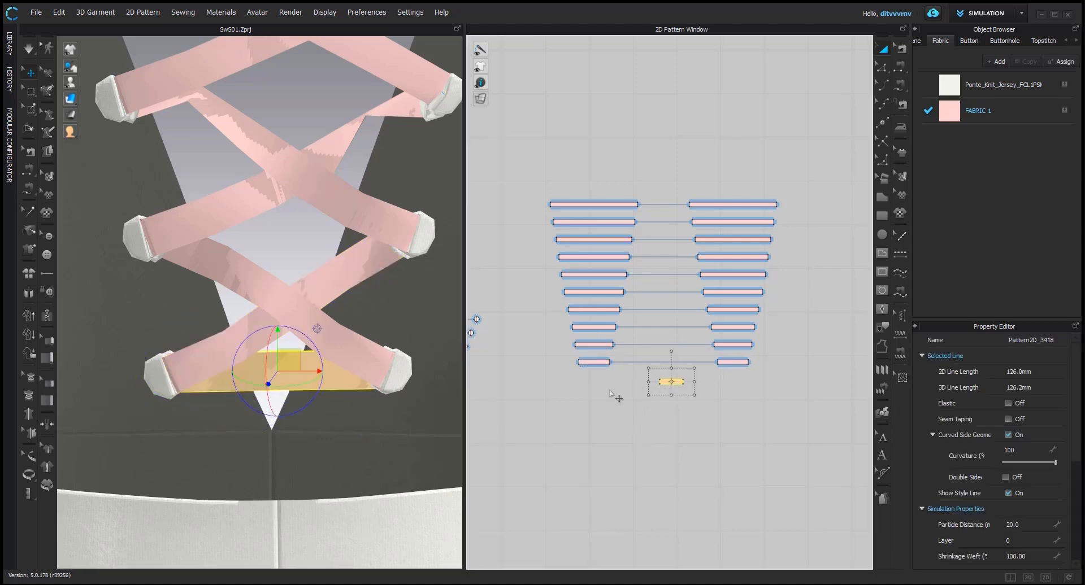
{"action": "right_click", "coordinate": [314, 370]}
{"action": "left_click", "coordinate": [362, 159]}
{"action": "left_click", "coordinate": [489, 421]}
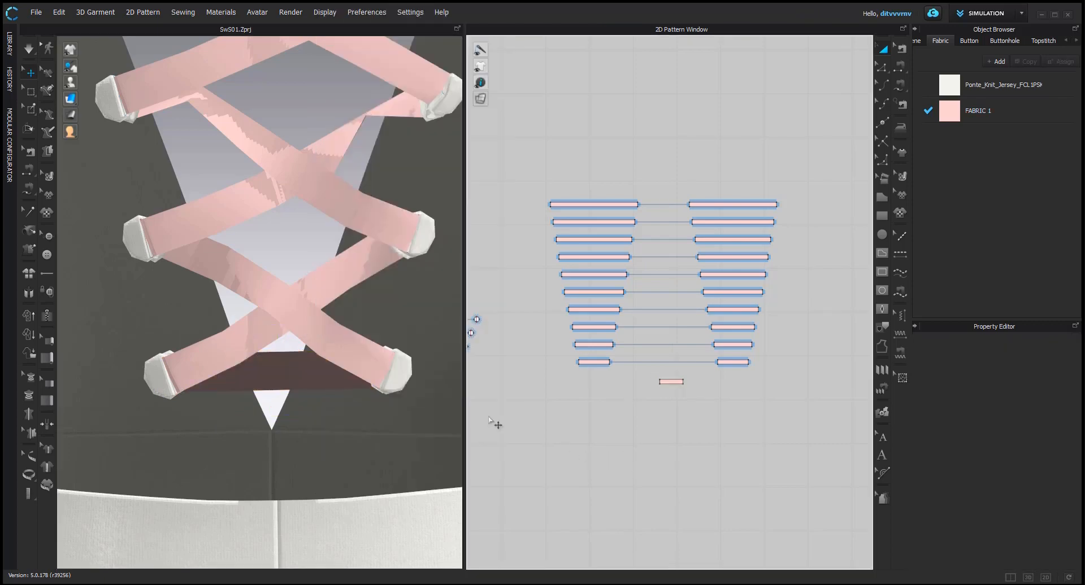
Examine in 3D which ends of the lowest diagonal strips meet the shortest strip at the two lowest holes
{"action": "left_click", "coordinate": [223, 389]}
{"action": "left_click", "coordinate": [192, 381]}
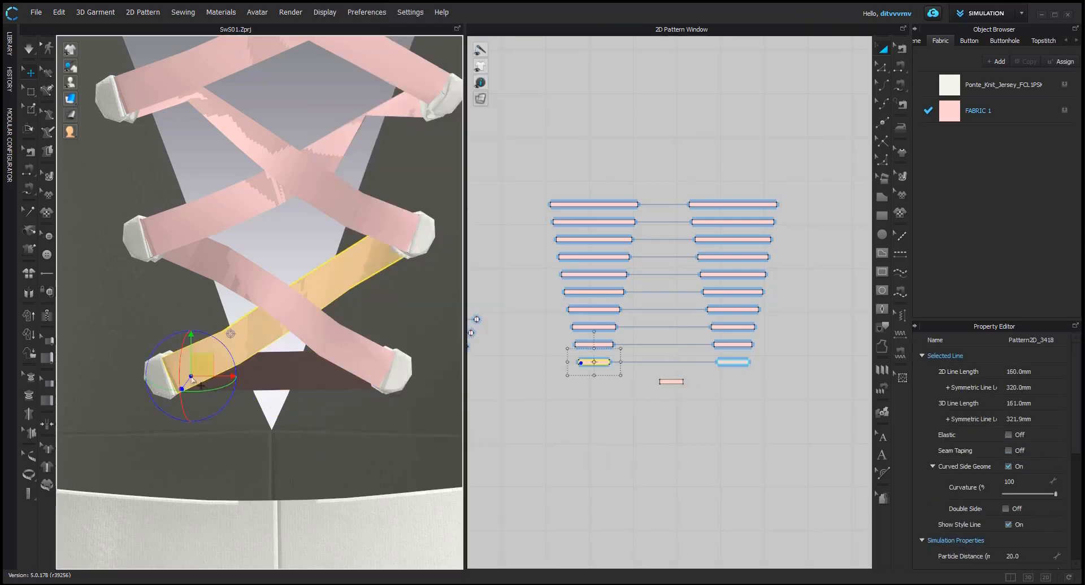
{"action": "left_click", "coordinate": [371, 377]}
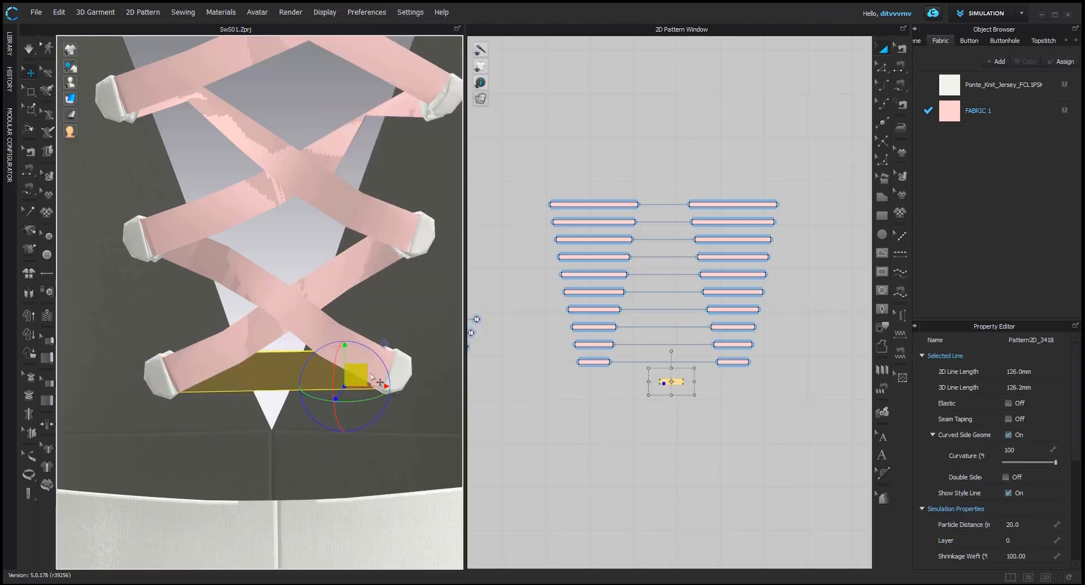
{"action": "left_click", "coordinate": [378, 378]}
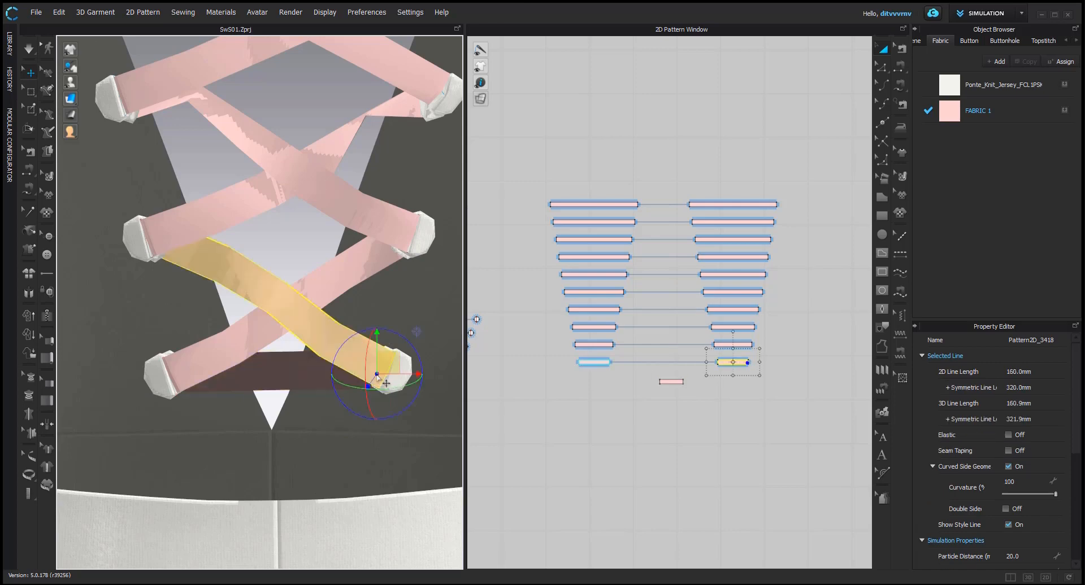
{"action": "left_click", "coordinate": [292, 383]}
{"action": "left_click", "coordinate": [350, 387]}
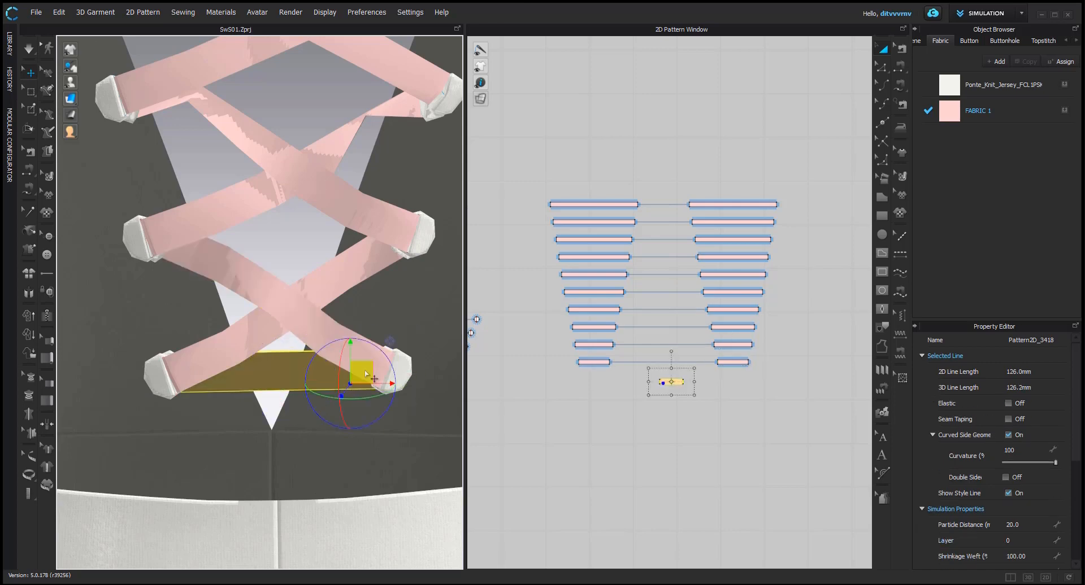
{"action": "left_click", "coordinate": [305, 322]}
{"action": "left_click", "coordinate": [376, 374]}
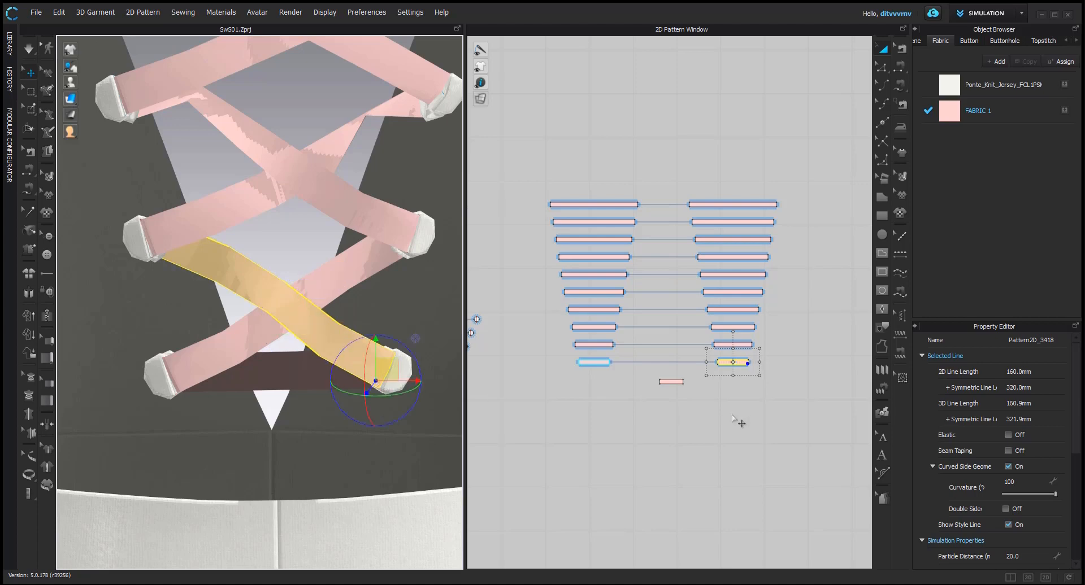
{"action": "left_click", "coordinate": [733, 414]}
Try to place the lowest symmetric strip beside the shortest strip in 2D and merge their facing ends
{"action": "left_click_drag", "start_coordinate": [730, 362], "coordinate": [631, 400]}
{"action": "scroll", "coordinate": [631, 388], "scroll_direction": "up", "scroll_amount": 3}
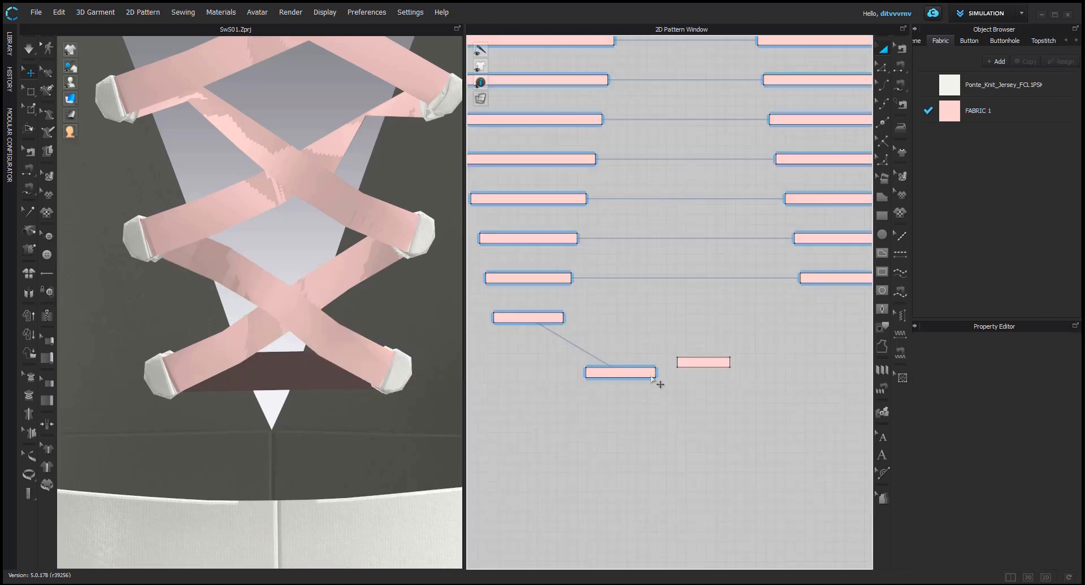
{"action": "left_click", "coordinate": [679, 362]}
{"action": "right_click", "coordinate": [678, 363]}
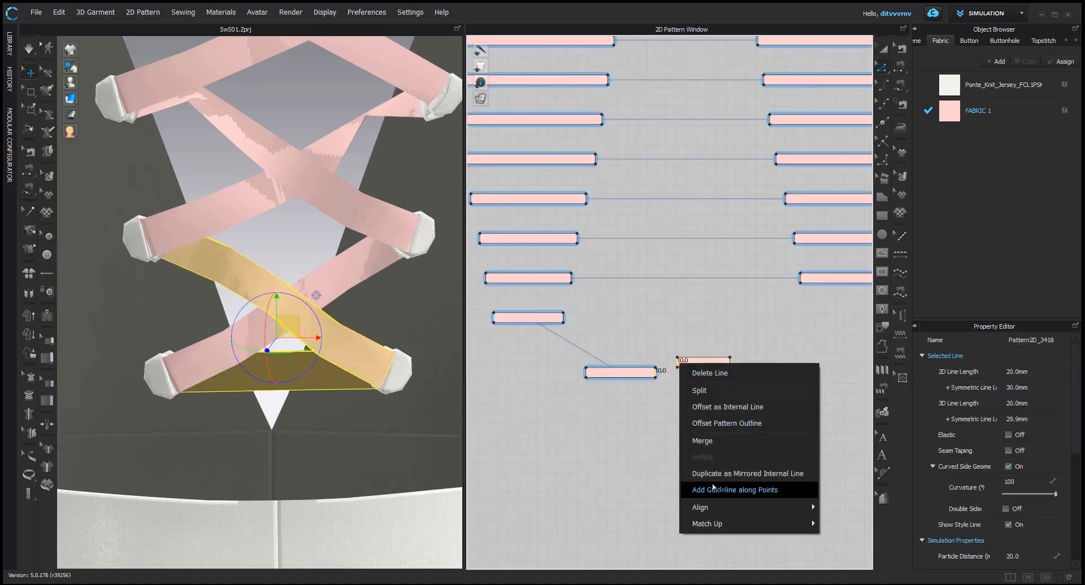
{"action": "left_click", "coordinate": [616, 415]}
{"action": "scroll", "coordinate": [615, 411], "scroll_direction": "down", "scroll_amount": 5}
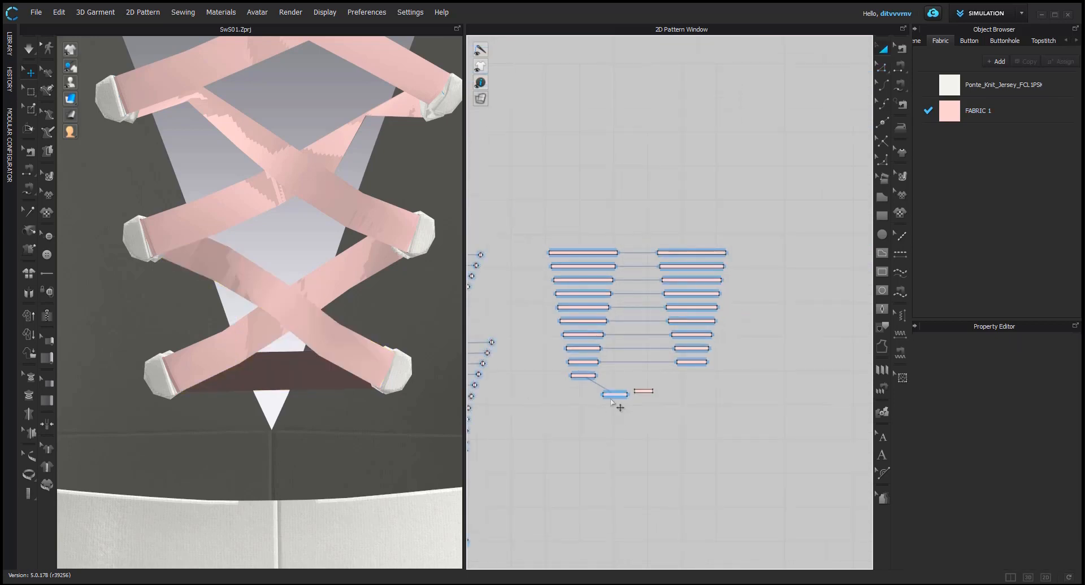
{"action": "left_click", "coordinate": [612, 395]}
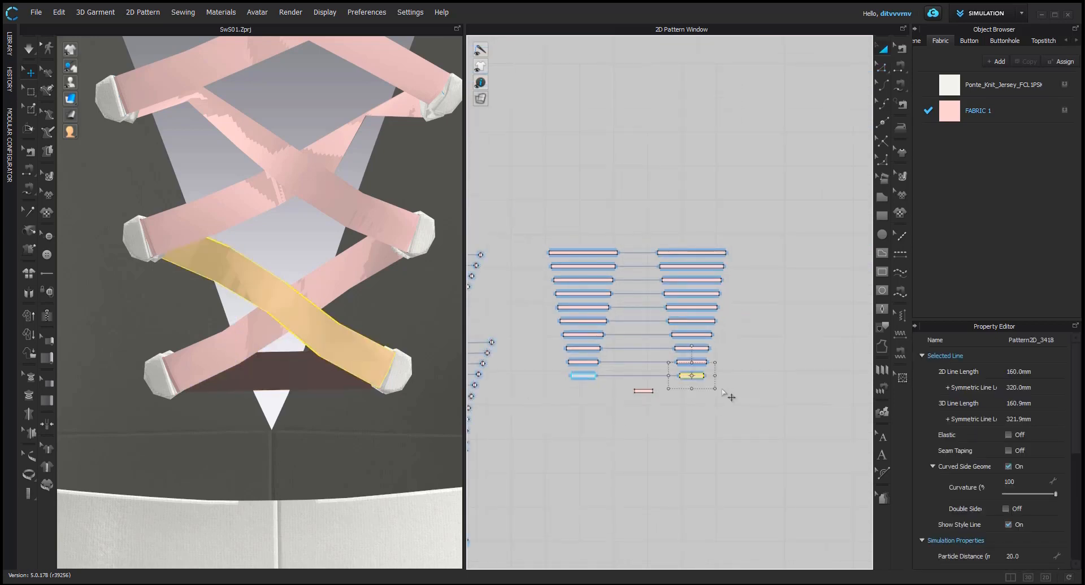
Remove the linked editing between the ten symmetric strips and their originals
{"action": "left_click", "coordinate": [723, 390]}
{"action": "left_click_drag", "start_coordinate": [642, 381], "coordinate": [642, 382]}
{"action": "right_click", "coordinate": [684, 376]}
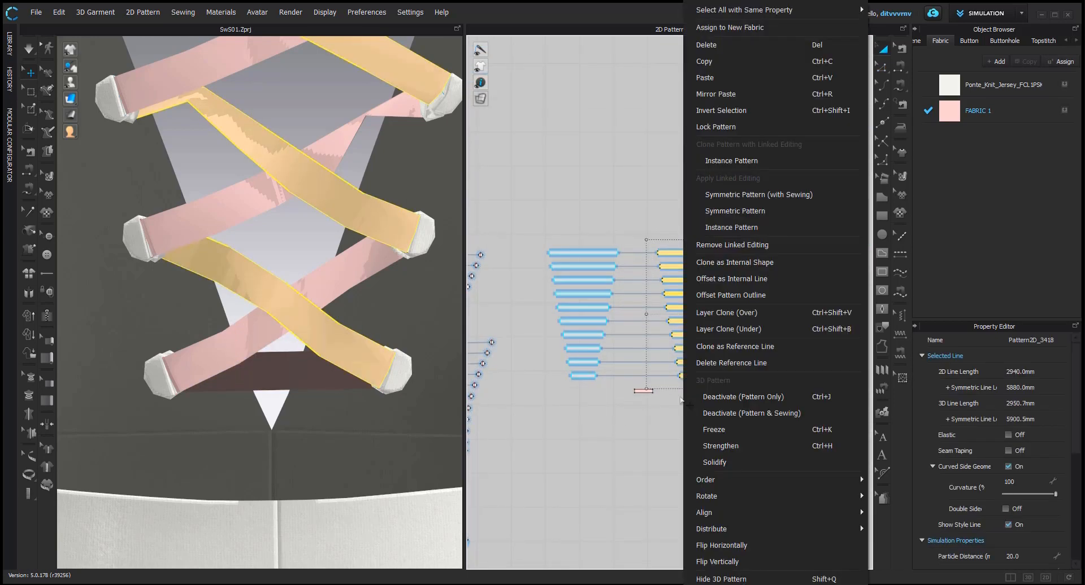
{"action": "left_click", "coordinate": [768, 246]}
{"action": "left_click", "coordinate": [708, 413]}
Move the lowest unlinked strip beside the shortest strip and merge their two facing 10 mm end lines
{"action": "scroll", "coordinate": [708, 412], "scroll_direction": "up", "scroll_amount": 5}
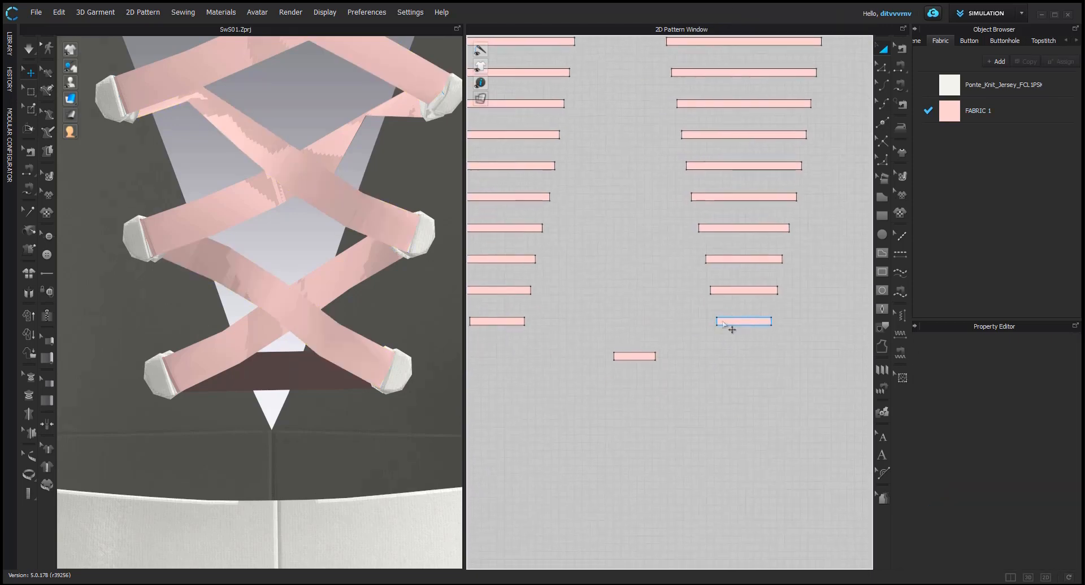
{"action": "left_click", "coordinate": [743, 322]}
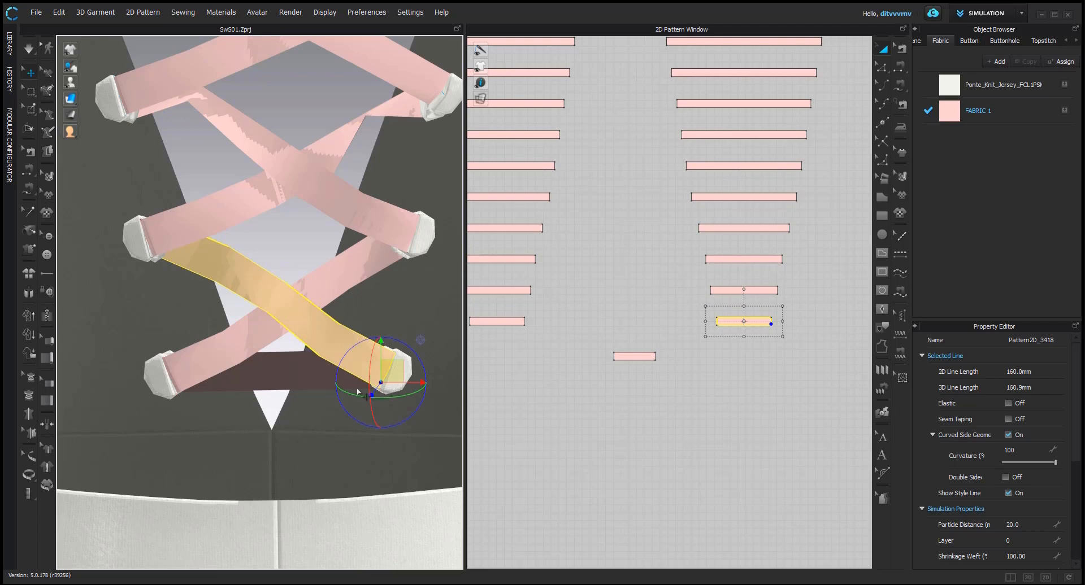
{"action": "left_click_drag", "start_coordinate": [744, 324], "coordinate": [581, 362]}
{"action": "left_click", "coordinate": [636, 359]}
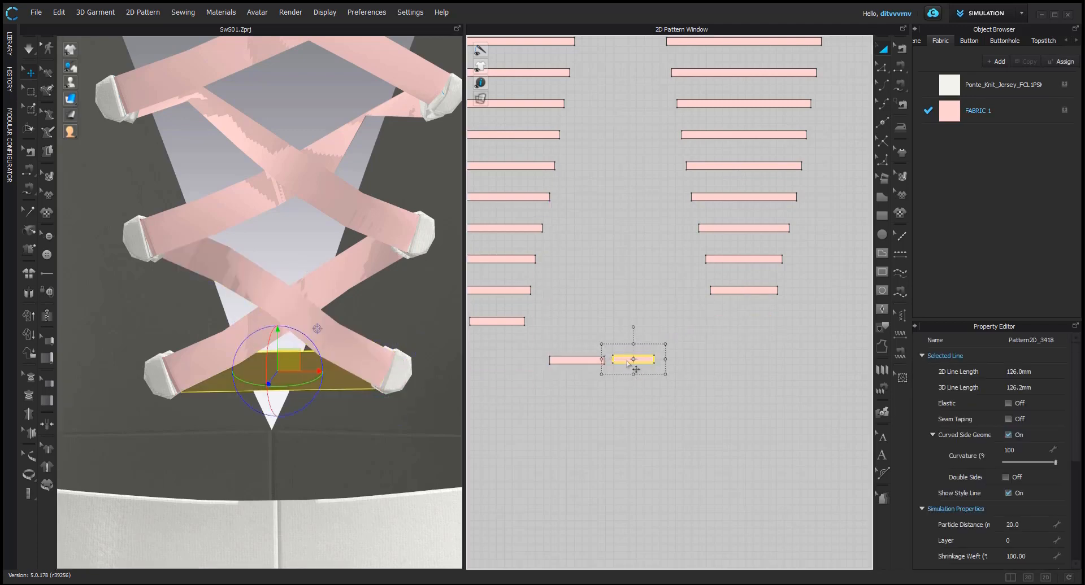
{"action": "scroll", "coordinate": [611, 364], "scroll_direction": "up", "scroll_amount": 3}
{"action": "left_click", "coordinate": [618, 363]}
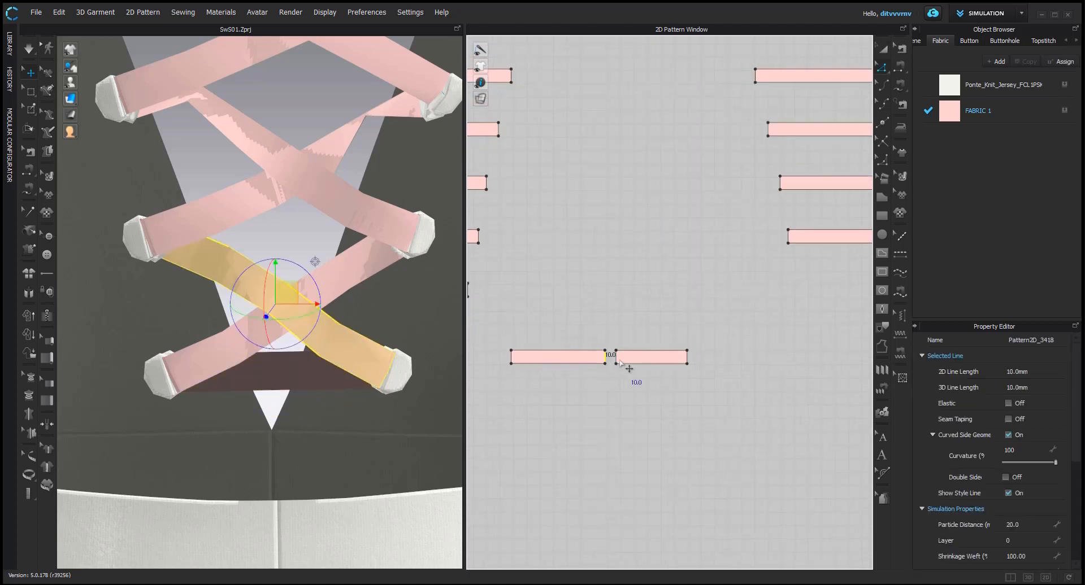
{"action": "left_click", "coordinate": [616, 359], "text": "shift"}
{"action": "right_click", "coordinate": [616, 359]}
{"action": "left_click", "coordinate": [644, 469]}
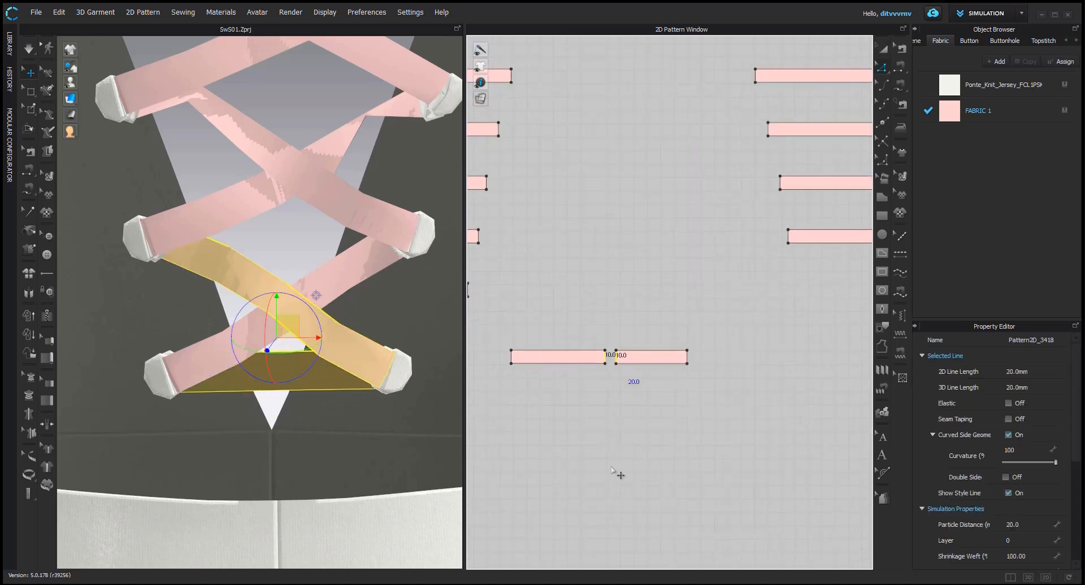
Delete the small piece filling the right-hand lowest lacing hole
{"action": "left_click", "coordinate": [401, 380]}
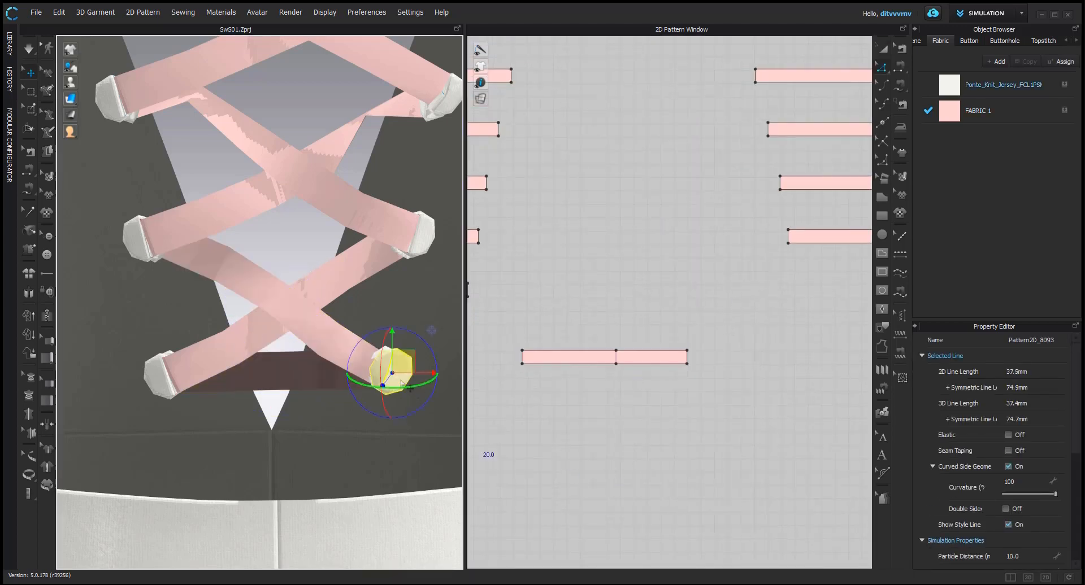
{"action": "key", "text": "Delete"}
{"action": "key", "text": "Delete"}
Show the hidden outer front neckline panels again and simulate the merged strip through the open hole
{"action": "mouse_move", "coordinate": [404, 375]}
{"action": "right_mouse_down"}
{"action": "mouse_move", "coordinate": [425, 316]}
{"action": "mouse_move", "coordinate": [391, 379]}
{"action": "right_mouse_up"}
{"action": "key", "text": "shift+c"}
{"action": "key", "text": "space"}
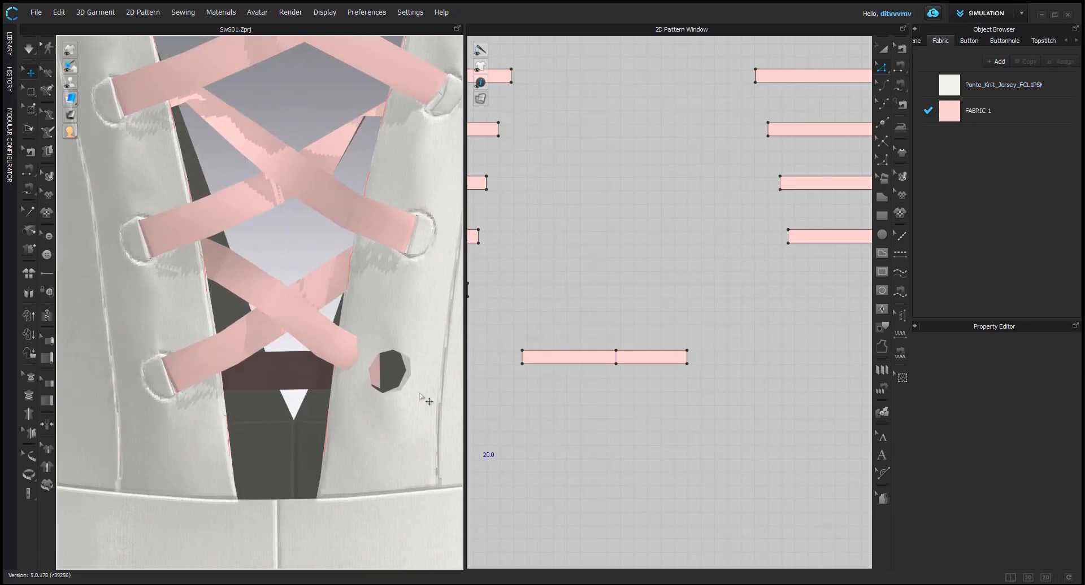
{"action": "left_click", "coordinate": [368, 362]}
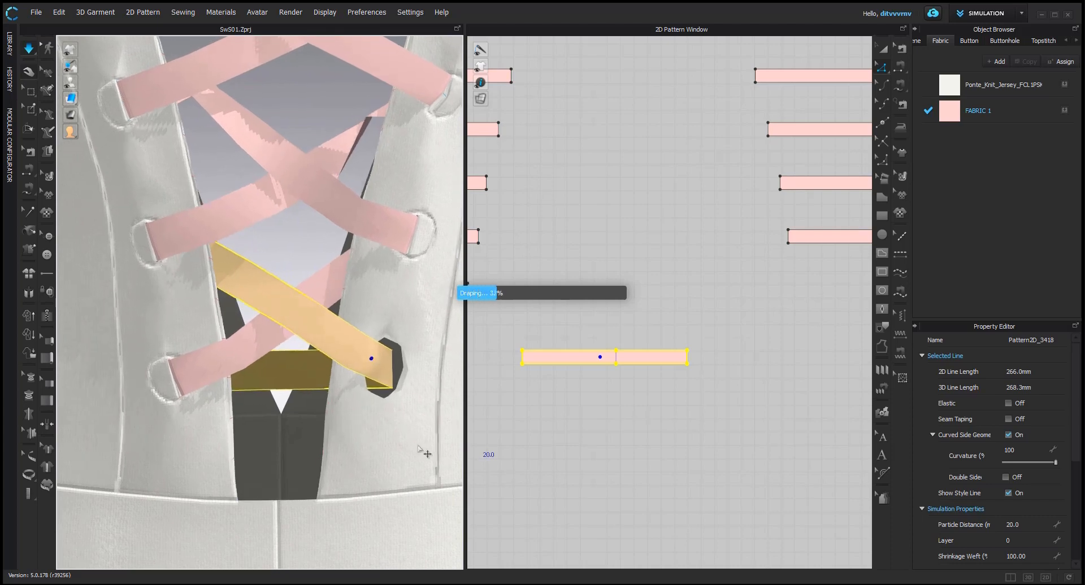
Set the particle distance of all lacing strips to 10.0 and simulate the garment again
{"action": "scroll", "coordinate": [665, 377], "scroll_direction": "down", "scroll_amount": 5}
{"action": "scroll", "coordinate": [645, 345], "scroll_direction": "down", "scroll_amount": 3}
{"action": "left_click", "coordinate": [610, 291]}
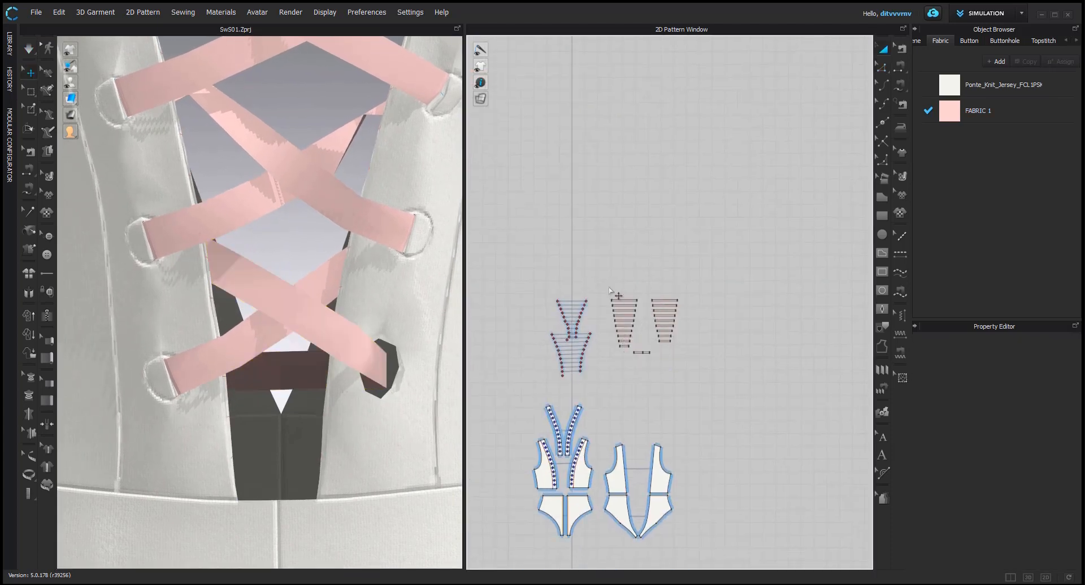
{"action": "left_click_drag", "start_coordinate": [707, 373], "coordinate": [707, 375]}
{"action": "left_click", "coordinate": [725, 443]}
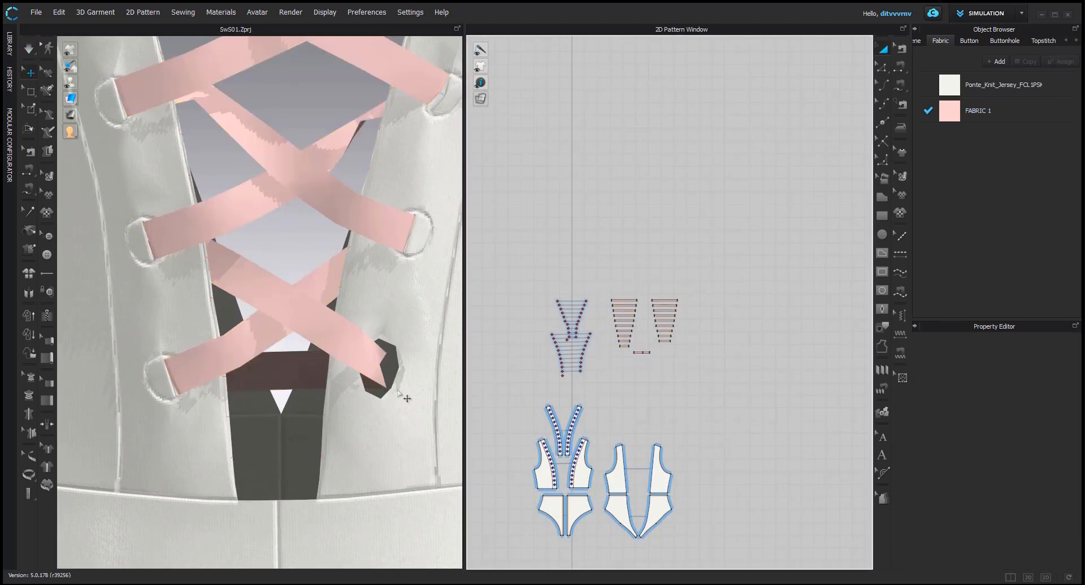
{"action": "right_click_drag", "start_coordinate": [397, 391], "coordinate": [394, 391]}
{"action": "key", "text": "space"}
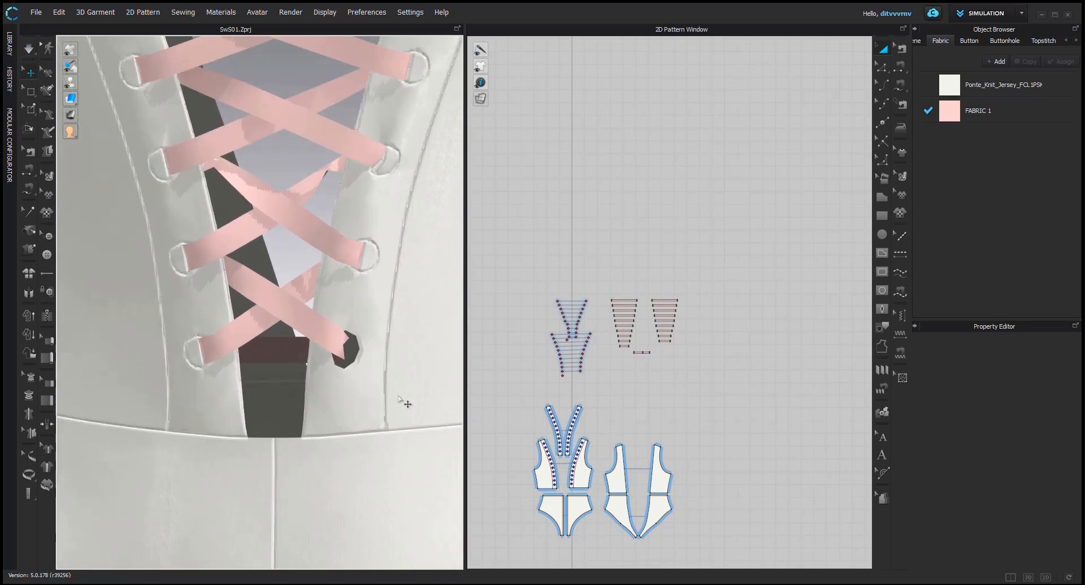
Examine in 3D which remaining strip meets the free end of the merged strip at the left-hand lowest hole
{"action": "scroll", "coordinate": [659, 380], "scroll_direction": "up", "scroll_amount": 8}
{"action": "scroll", "coordinate": [622, 373], "scroll_direction": "down", "scroll_amount": 6}
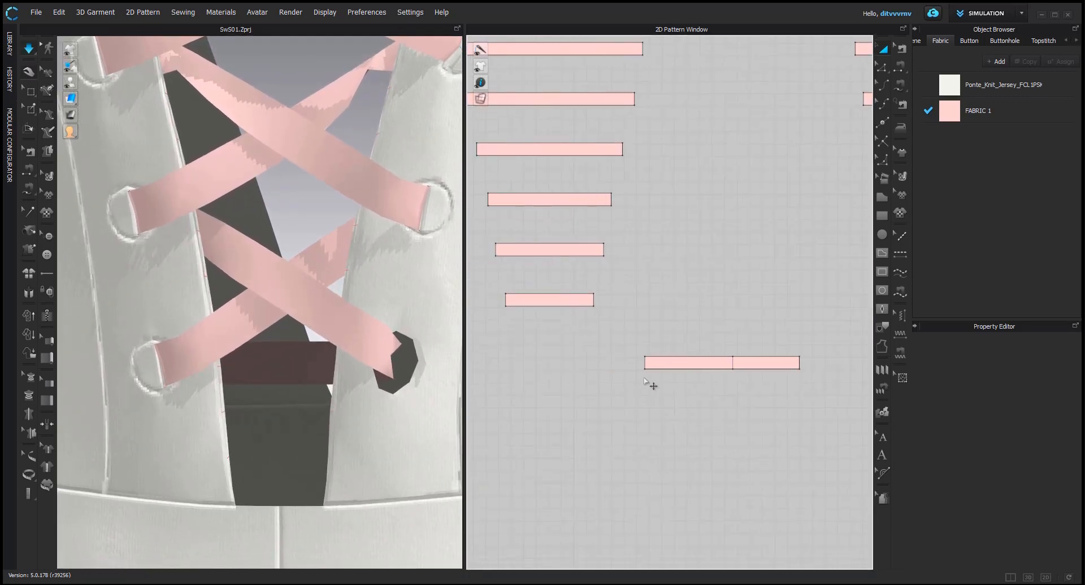
{"action": "scroll", "coordinate": [646, 363], "scroll_direction": "up", "scroll_amount": 1}
{"action": "left_click", "coordinate": [224, 382]}
{"action": "left_click", "coordinate": [180, 370]}
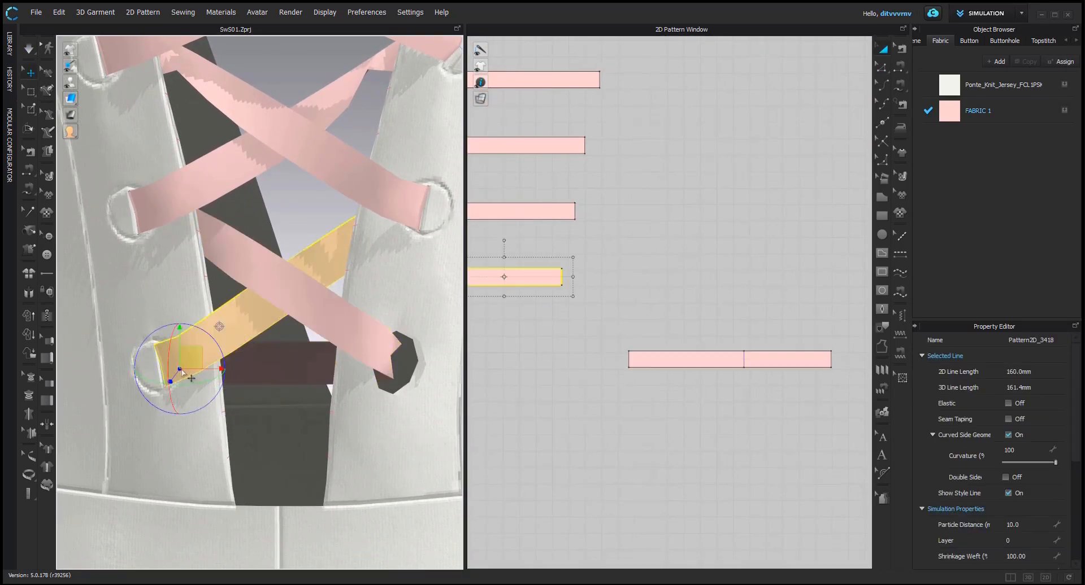
{"action": "scroll", "coordinate": [659, 323], "scroll_direction": "down", "scroll_amount": 3}
{"action": "left_click", "coordinate": [238, 383]}
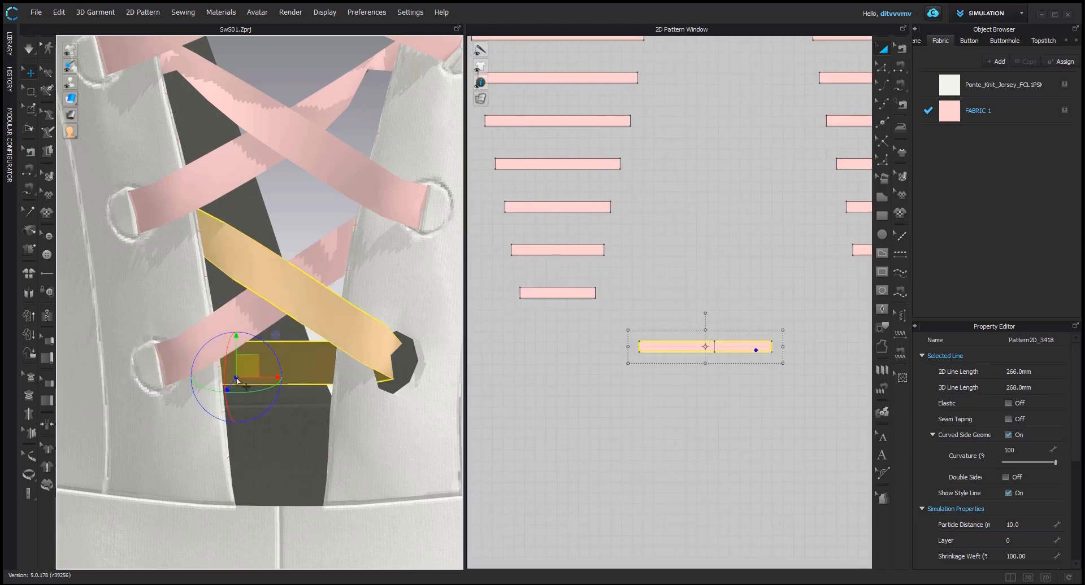
{"action": "left_click", "coordinate": [172, 367]}
{"action": "left_click", "coordinate": [238, 374]}
Move the lowest original strip to the free end of the merged strip and merge their facing 10 mm end lines
{"action": "left_click", "coordinate": [547, 311]}
{"action": "left_click_drag", "start_coordinate": [543, 294], "coordinate": [810, 356]}
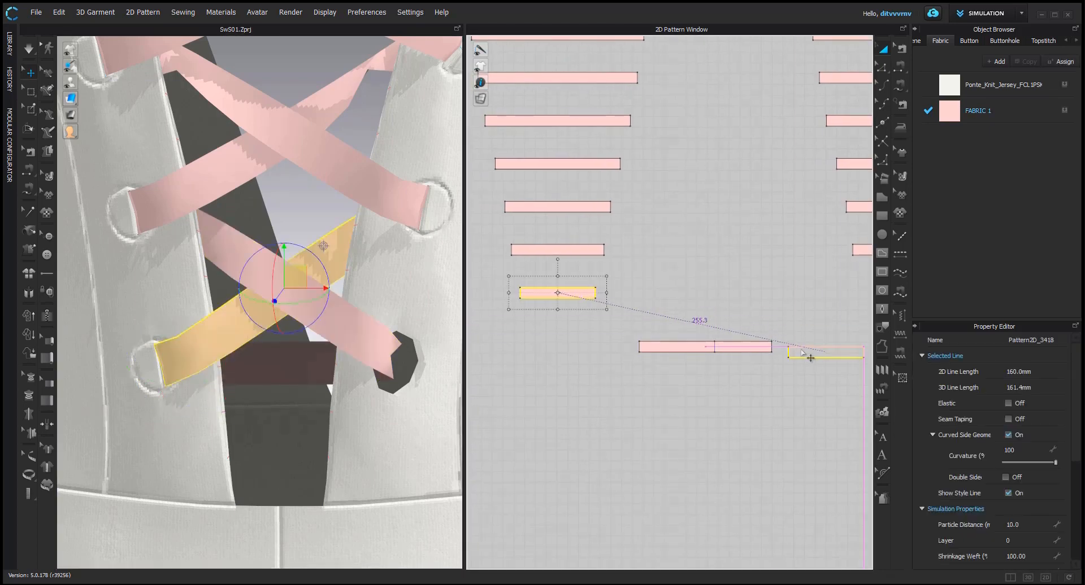
{"action": "key", "text": "z"}
{"action": "scroll", "coordinate": [784, 353], "scroll_direction": "up", "scroll_amount": 3}
{"action": "left_click", "coordinate": [790, 352]}
{"action": "left_click", "coordinate": [763, 343], "text": "shift"}
{"action": "right_click", "coordinate": [764, 342]}
{"action": "left_click", "coordinate": [787, 419]}
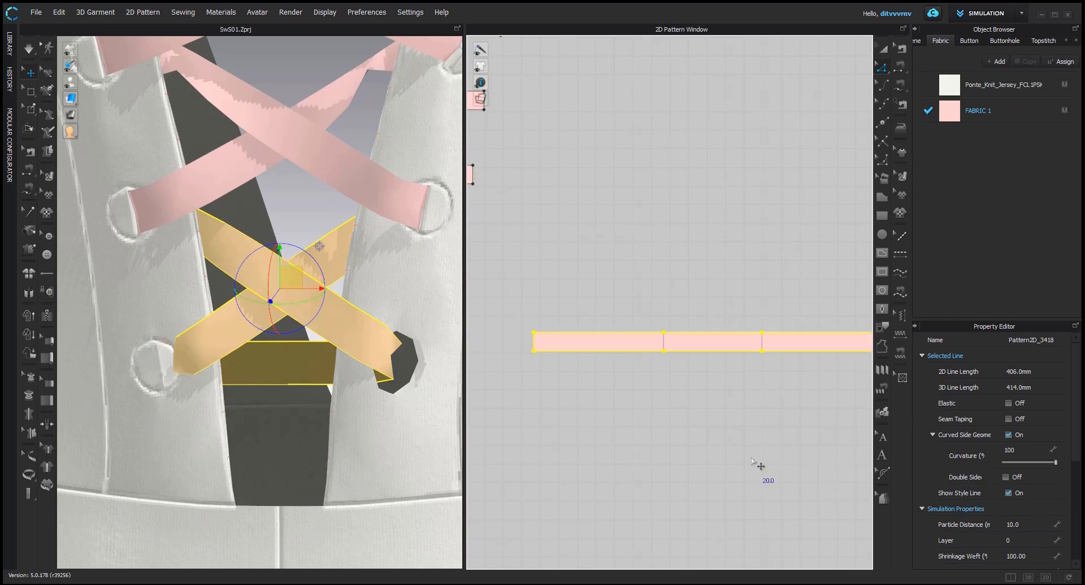
Clear the piece filling the left-hand lowest hole and simulate the three-part lacing strip into place
{"action": "left_click", "coordinate": [532, 453]}
{"action": "key", "text": "space"}
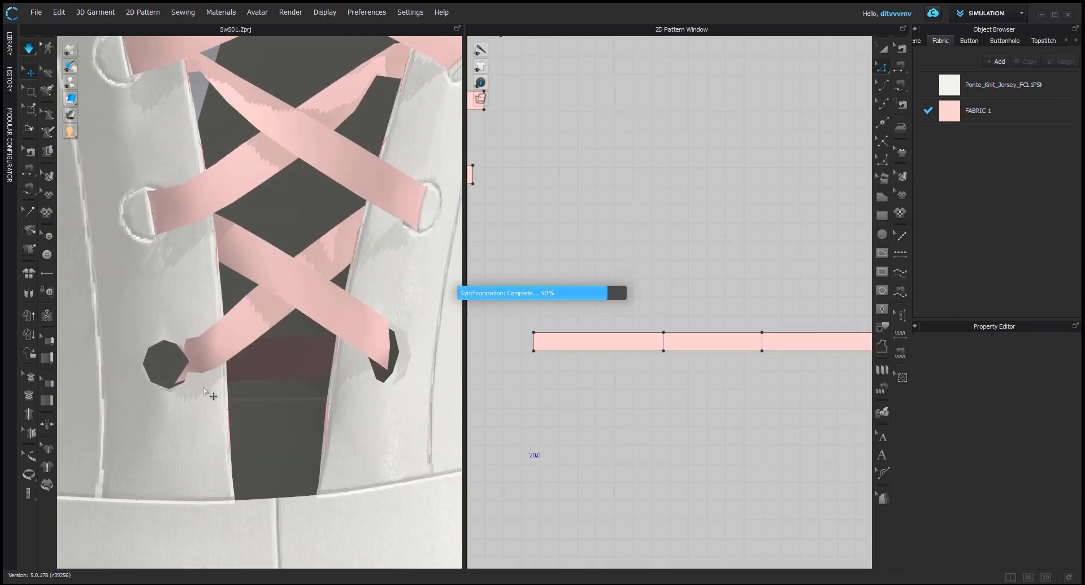
{"action": "key", "text": "space"}
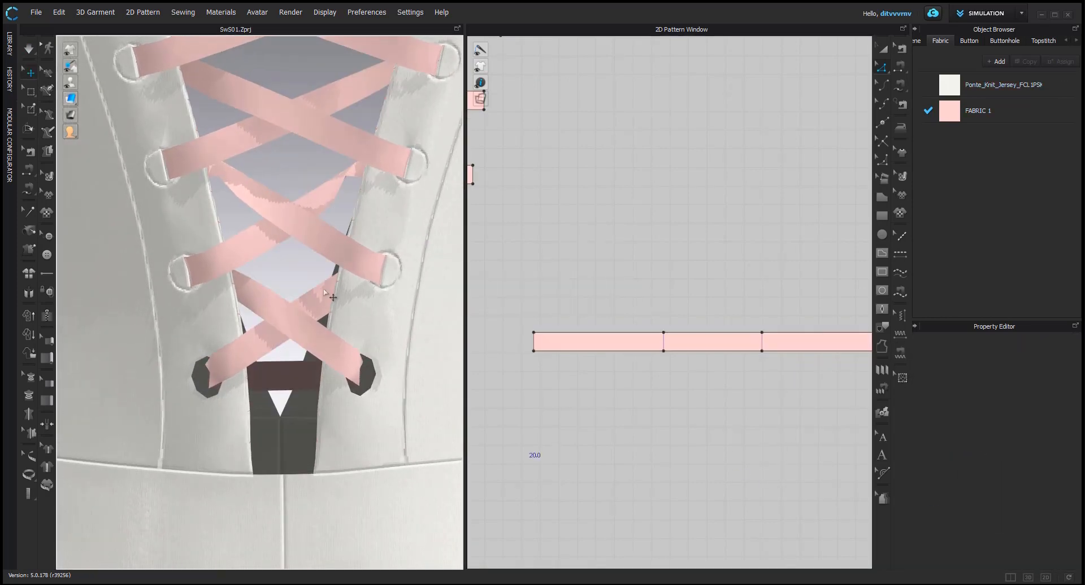
Flip the normal of the crisscross strip whose lower end sits at the right-hand second hole from the bottom
{"action": "left_click", "coordinate": [323, 288]}
{"action": "scroll", "coordinate": [563, 363], "scroll_direction": "down", "scroll_amount": 4}
{"action": "mouse_move", "coordinate": [690, 352]}
{"action": "middle_mouse_down"}
{"action": "mouse_move", "coordinate": [656, 359]}
{"action": "mouse_move", "coordinate": [678, 356]}
{"action": "middle_mouse_up"}
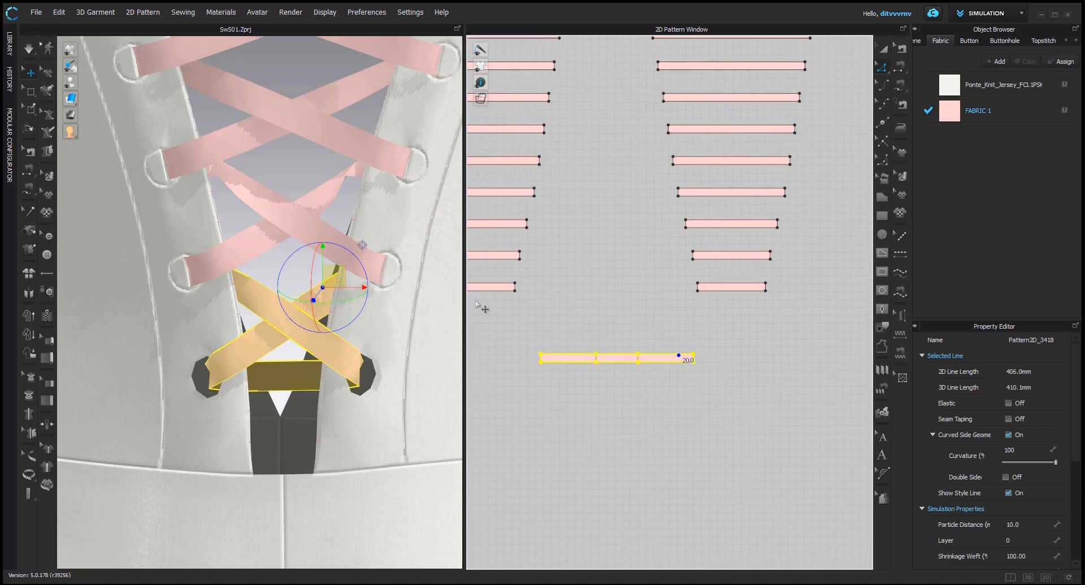
{"action": "left_click", "coordinate": [377, 261]}
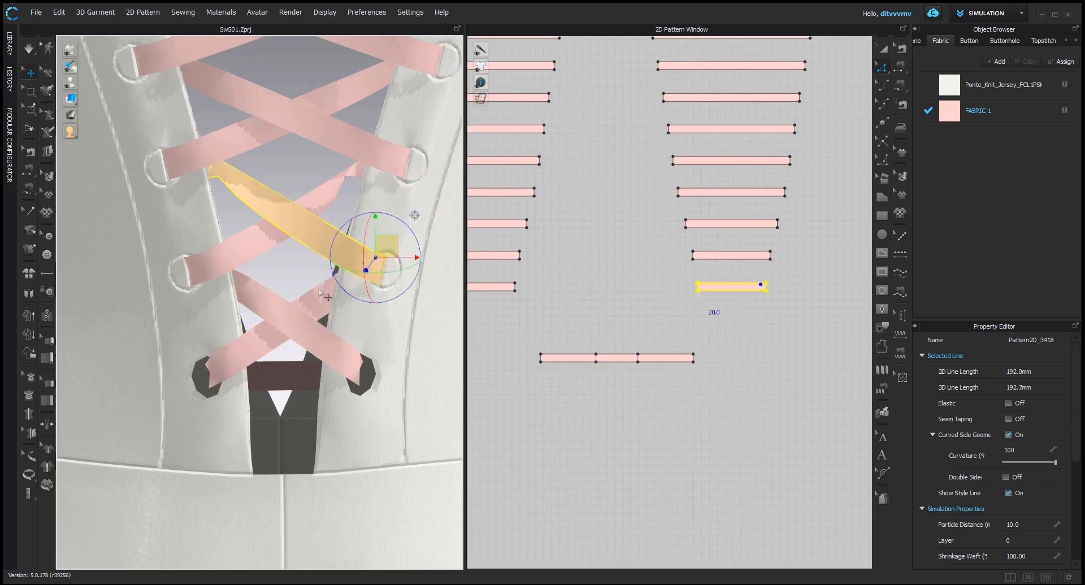
{"action": "right_click", "coordinate": [305, 243]}
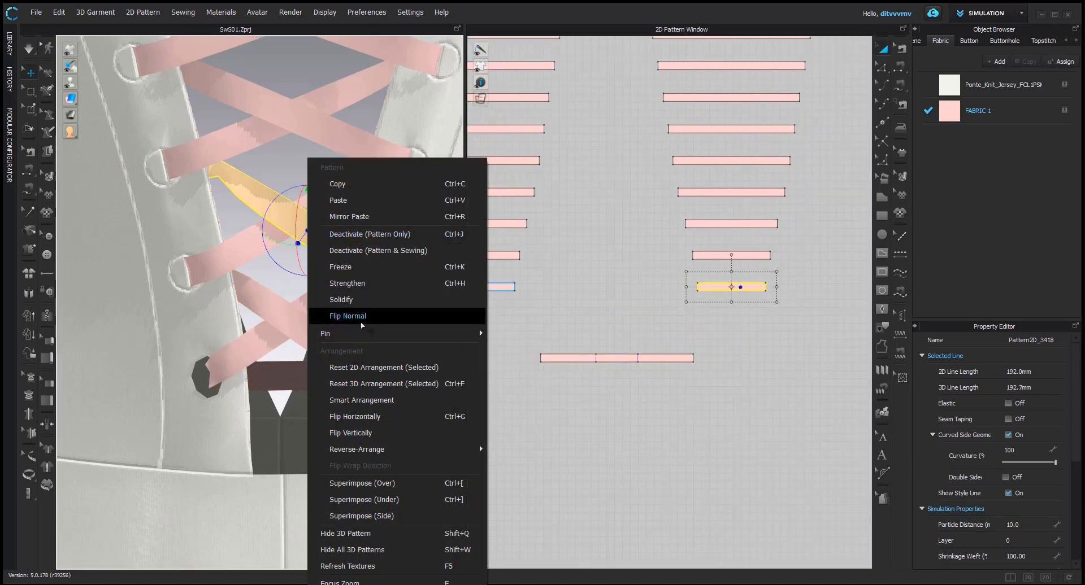
{"action": "left_click", "coordinate": [348, 316]}
{"action": "key", "text": "Escape"}
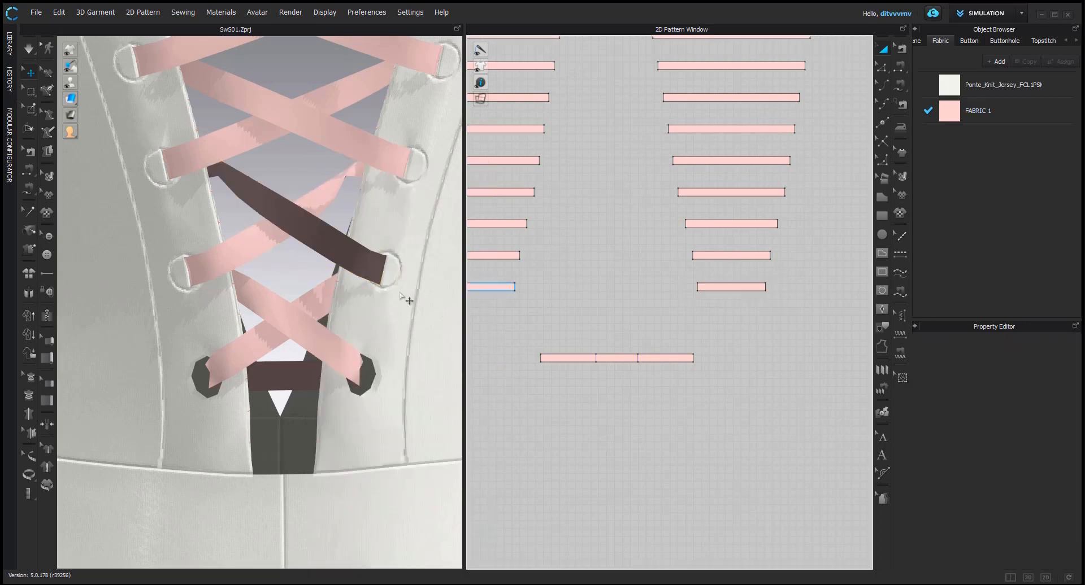
{"action": "left_click", "coordinate": [319, 295]}
{"action": "left_click", "coordinate": [377, 264]}
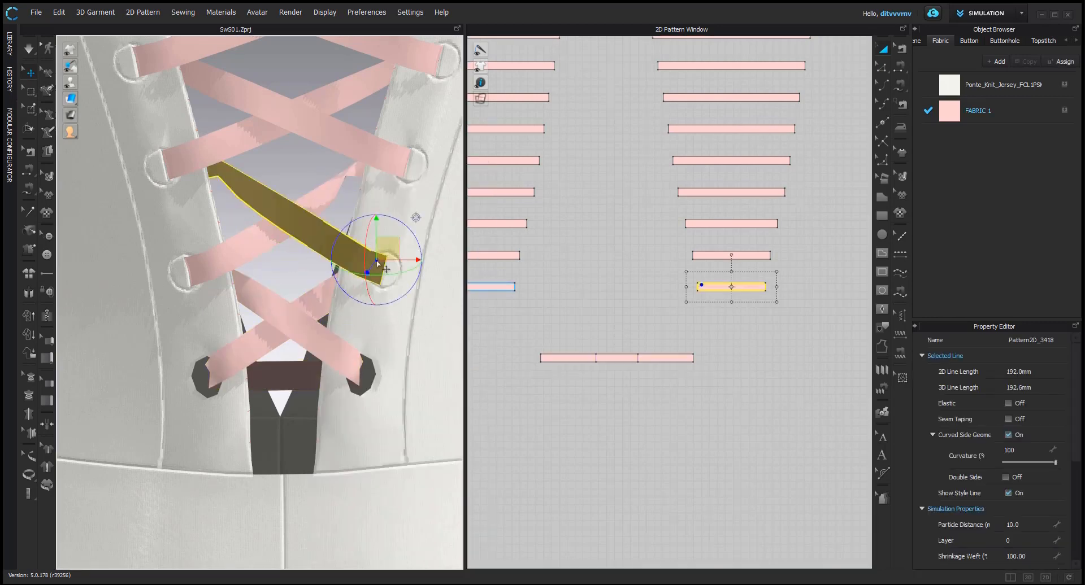
Merge the flipped second-row strip with the long lacing strip's free end and simulate it through its opened hole
{"action": "key", "text": "z"}
{"action": "scroll", "coordinate": [698, 288], "scroll_direction": "up", "scroll_amount": 3}
{"action": "left_click", "coordinate": [698, 287]}
{"action": "left_click", "coordinate": [691, 408], "text": "shift"}
{"action": "right_click", "coordinate": [692, 410]}
{"action": "key", "text": "space"}
{"action": "right_click_drag", "start_coordinate": [362, 298], "coordinate": [397, 307]}
{"action": "key", "text": "space"}
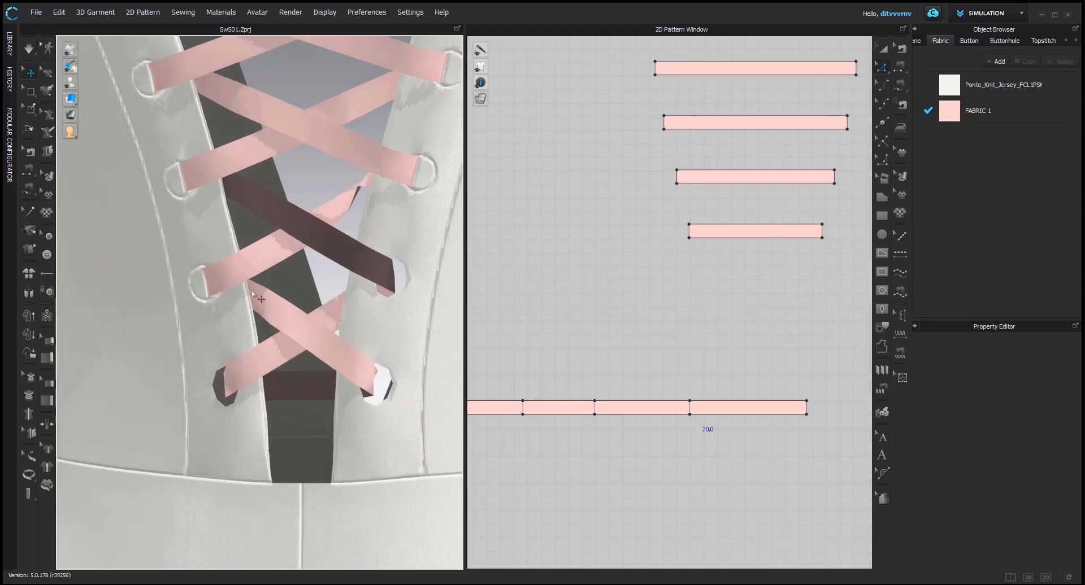
Flip the normal of the left-hand second-row strip and merge its end line with the lacing strip's left 2D end
{"action": "left_click", "coordinate": [262, 303]}
{"action": "left_click", "coordinate": [599, 344]}
{"action": "right_click", "coordinate": [273, 247]}
{"action": "left_click", "coordinate": [314, 160]}
{"action": "left_click", "coordinate": [638, 251]}
{"action": "left_click", "coordinate": [674, 349], "text": "shift"}
{"action": "right_click", "coordinate": [673, 349]}
{"action": "left_click", "coordinate": [685, 430]}
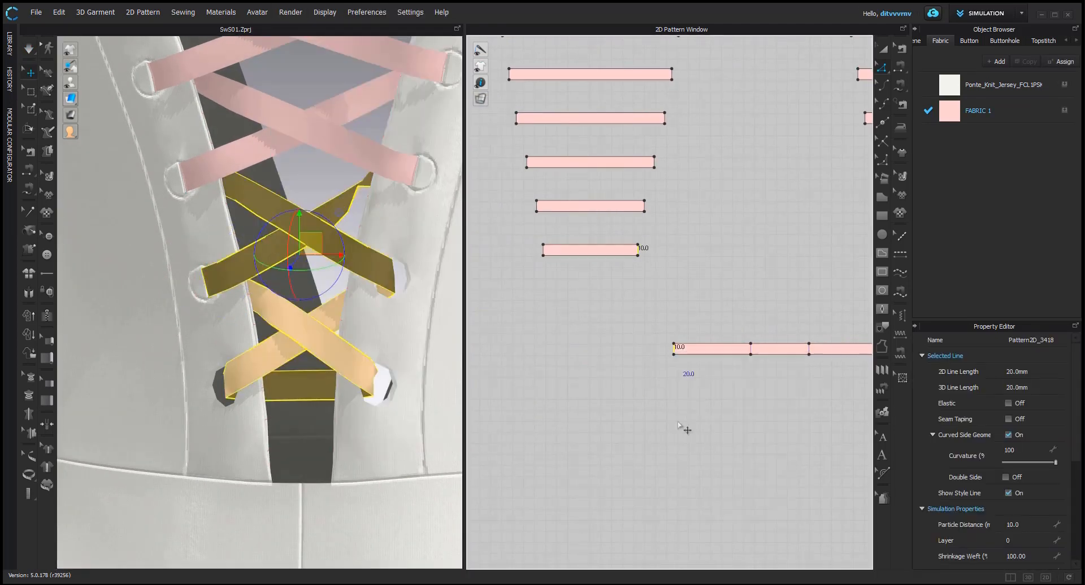
Clear the piece filling the left-hand second hole and simulate the second-row strips into place
{"action": "key", "text": "space"}
{"action": "right_click_drag", "start_coordinate": [228, 309], "coordinate": [351, 322]}
{"action": "scroll", "coordinate": [507, 293], "scroll_direction": "down", "scroll_amount": 3}
{"action": "left_click", "coordinate": [411, 287]}
{"action": "left_click", "coordinate": [579, 394]}
{"action": "scroll", "coordinate": [827, 238], "scroll_direction": "up", "scroll_amount": 3}
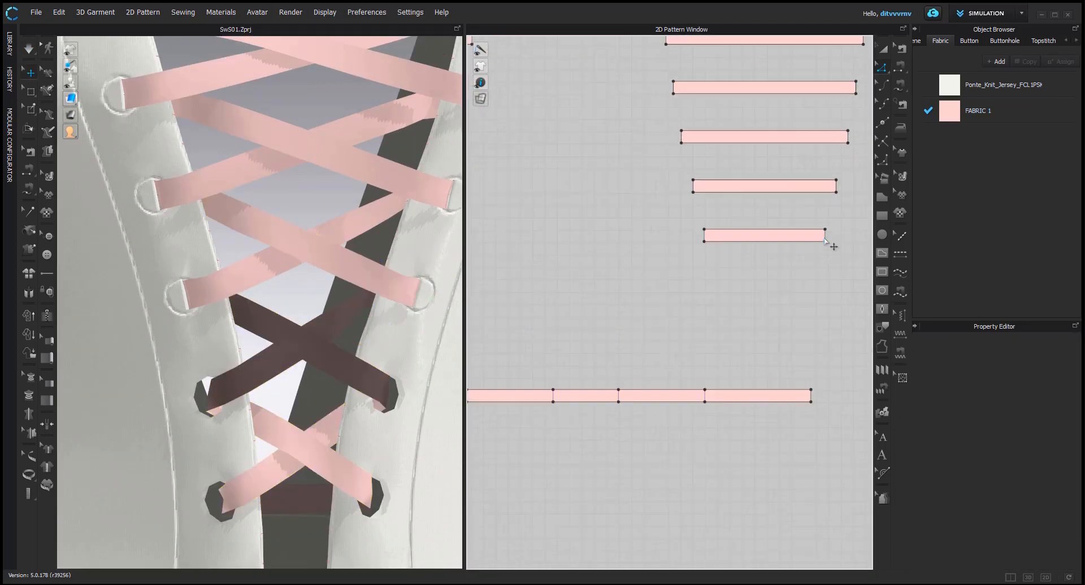
Merge the two third-row strips with the opposite ends of the long lacing strip
{"action": "left_click", "coordinate": [826, 236]}
{"action": "left_click", "coordinate": [491, 351], "text": "shift"}
{"action": "right_click", "coordinate": [493, 351]}
{"action": "left_click", "coordinate": [502, 428]}
{"action": "scroll", "coordinate": [595, 348], "scroll_direction": "down", "scroll_amount": 5}
{"action": "left_click", "coordinate": [523, 254]}
{"action": "scroll", "coordinate": [788, 362], "scroll_direction": "up", "scroll_amount": 3}
{"action": "left_click", "coordinate": [708, 343], "text": "shift"}
{"action": "right_click", "coordinate": [712, 343]}
{"action": "left_click", "coordinate": [724, 423]}
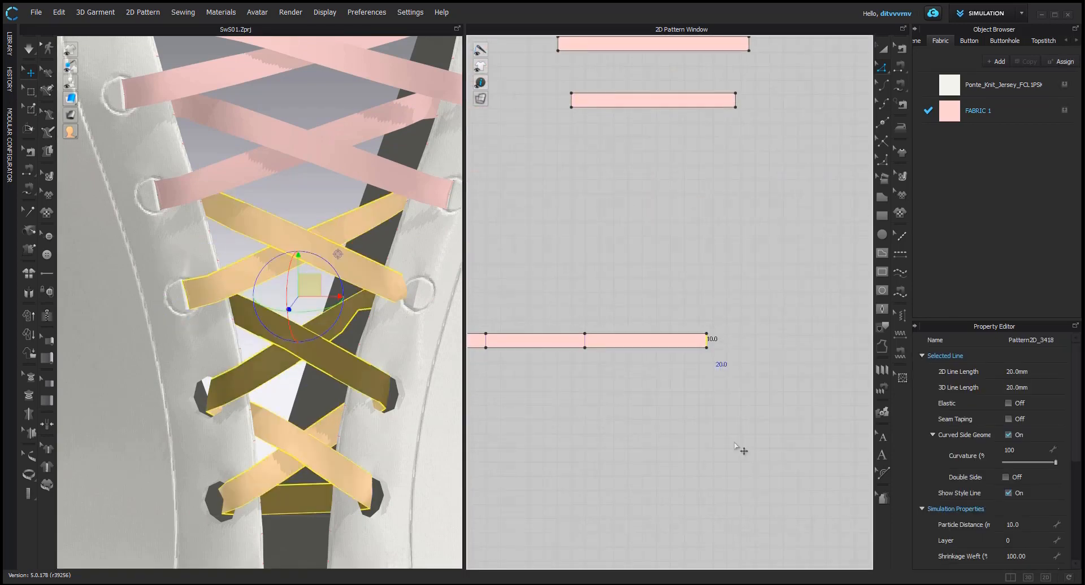
Simulate the third-row strips through their opened holes and flip the normals of both fourth-row strips
{"action": "key", "text": "space"}
{"action": "scroll", "coordinate": [235, 431], "scroll_direction": "down", "scroll_amount": 4}
{"action": "key", "text": "space"}
{"action": "left_click", "coordinate": [249, 278]}
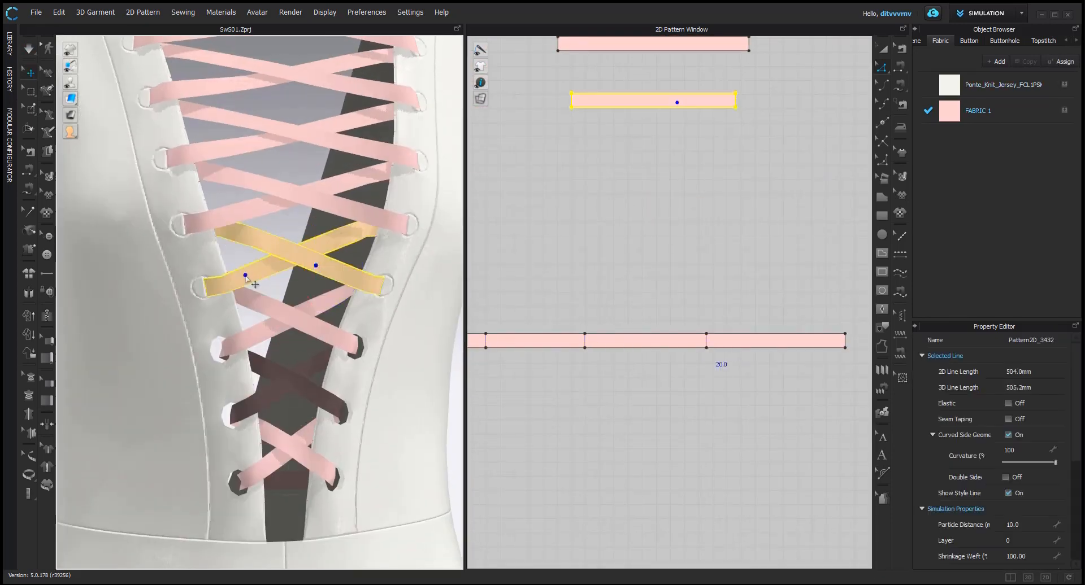
{"action": "right_click", "coordinate": [247, 278]}
{"action": "left_click", "coordinate": [292, 243]}
Merge the end line of the left-hand fourth-row strip with the lacing strip's left 2D end
{"action": "scroll", "coordinate": [734, 438], "scroll_direction": "down", "scroll_amount": 2}
{"action": "left_click", "coordinate": [630, 286]}
{"action": "scroll", "coordinate": [630, 286], "scroll_direction": "down", "scroll_amount": 4}
{"action": "left_click", "coordinate": [213, 286]}
{"action": "left_click", "coordinate": [242, 304]}
{"action": "scroll", "coordinate": [600, 192], "scroll_direction": "up", "scroll_amount": 3}
{"action": "left_click", "coordinate": [598, 192]}
{"action": "left_click", "coordinate": [622, 300], "text": "shift"}
{"action": "right_click", "coordinate": [622, 299]}
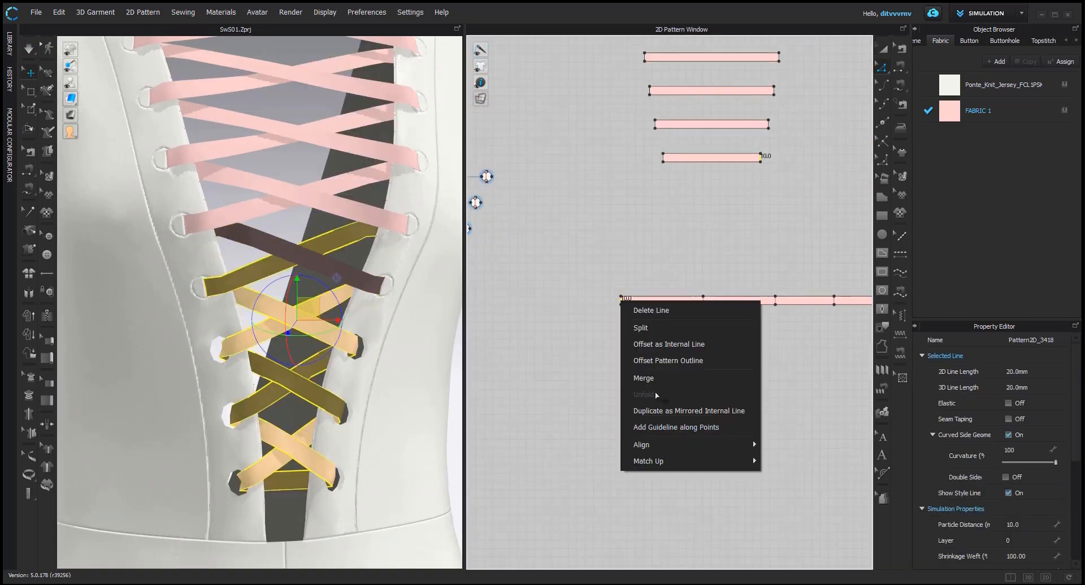
{"action": "left_click", "coordinate": [638, 378]}
Merge the right-hand fourth-row strip with the lacing's other end and clear the piece filling the right-hand fourth hole
{"action": "left_click", "coordinate": [367, 281]}
{"action": "scroll", "coordinate": [823, 251], "scroll_direction": "up", "scroll_amount": 4}
{"action": "left_click", "coordinate": [586, 244]}
{"action": "left_click", "coordinate": [826, 454], "text": "shift"}
{"action": "right_click", "coordinate": [827, 456]}
{"action": "left_click", "coordinate": [841, 363]}
{"action": "left_click", "coordinate": [385, 283]}
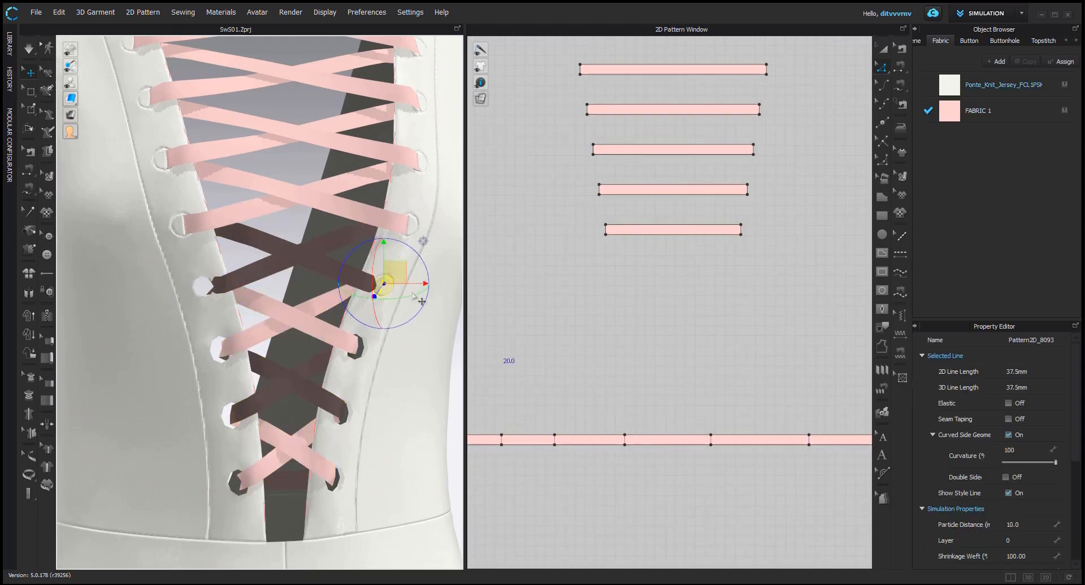
Simulate the garment so the fourth-row strips settle through their opened holes
{"action": "key", "text": "space"}
{"action": "key", "text": "space"}
{"action": "scroll", "coordinate": [611, 259], "scroll_direction": "down", "scroll_amount": 4}
Merge the two fifth-row strips with the opposite free ends of the lacing
{"action": "left_click", "coordinate": [178, 295]}
{"action": "left_click", "coordinate": [247, 297]}
{"action": "scroll", "coordinate": [600, 224], "scroll_direction": "up", "scroll_amount": 4}
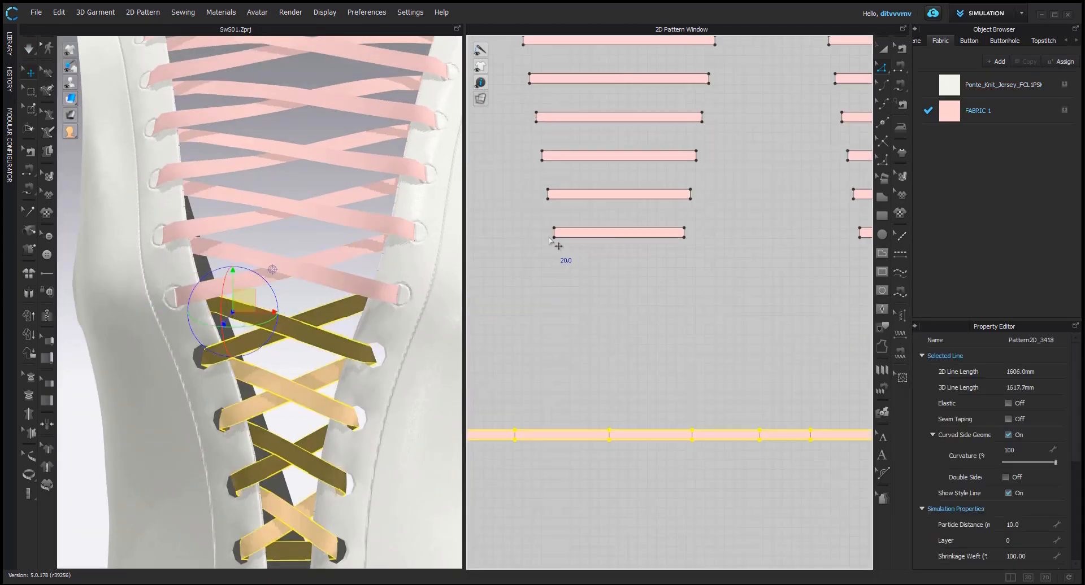
{"action": "left_click", "coordinate": [553, 236]}
{"action": "left_click", "coordinate": [518, 283], "text": "shift"}
{"action": "right_click", "coordinate": [518, 284]}
{"action": "left_click", "coordinate": [542, 361]}
Simulate the fifth-row strips through their opened holes and flip the normals of both sixth-row strips
{"action": "scroll", "coordinate": [695, 289], "scroll_direction": "down", "scroll_amount": 4}
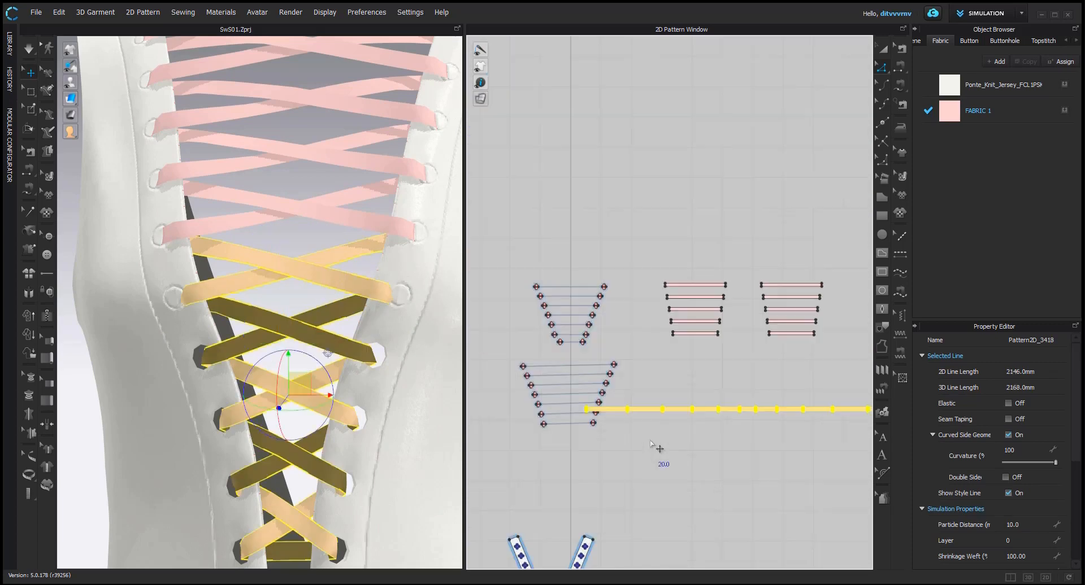
{"action": "scroll", "coordinate": [302, 294], "scroll_direction": "down", "scroll_amount": 3}
{"action": "left_click", "coordinate": [325, 352]}
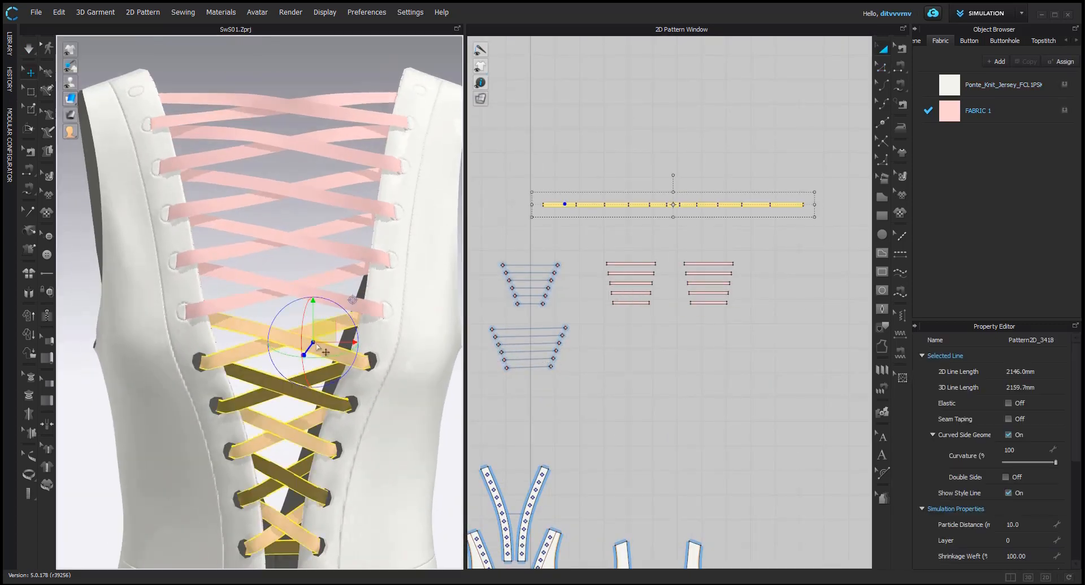
{"action": "left_click", "coordinate": [321, 305]}
{"action": "left_click", "coordinate": [650, 205]}
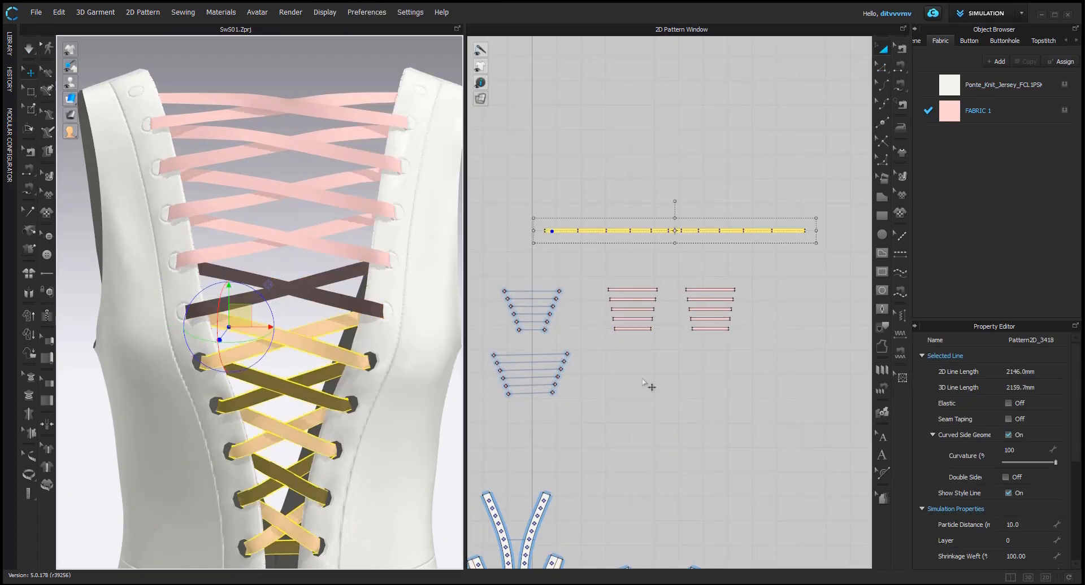
Merge the sixth-row strips with the lacing's ends and simulate them through the opened sixth-row holes
{"action": "scroll", "coordinate": [659, 337], "scroll_direction": "up", "scroll_amount": 5}
{"action": "right_click", "coordinate": [501, 179]}
{"action": "left_click", "coordinate": [548, 259]}
{"action": "scroll", "coordinate": [666, 283], "scroll_direction": "down", "scroll_amount": 4}
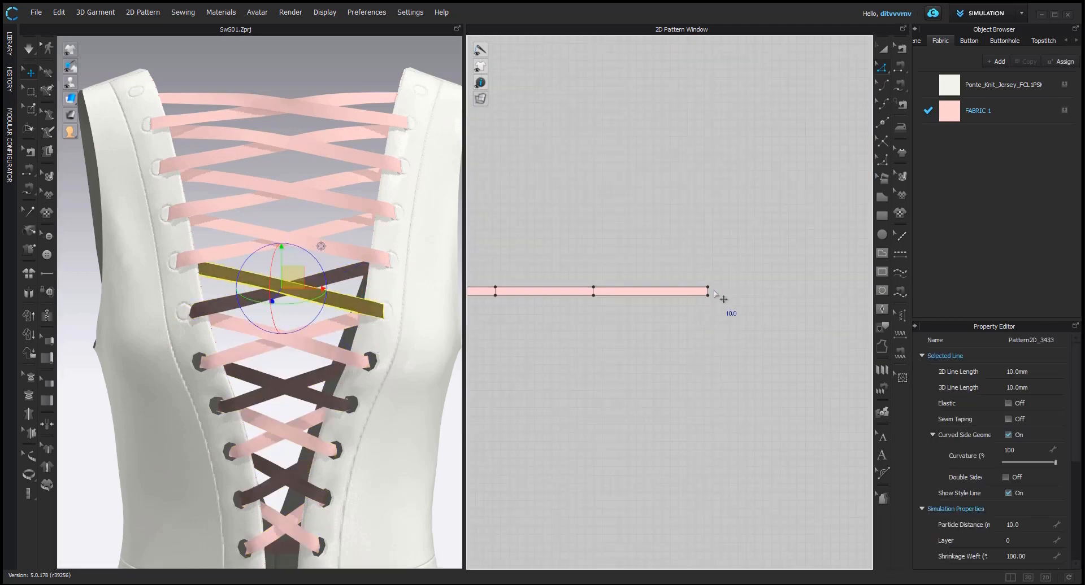
{"action": "key", "text": "Delete"}
{"action": "right_click_drag", "start_coordinate": [268, 327], "coordinate": [277, 384]}
{"action": "scroll", "coordinate": [616, 396], "scroll_direction": "up", "scroll_amount": 5}
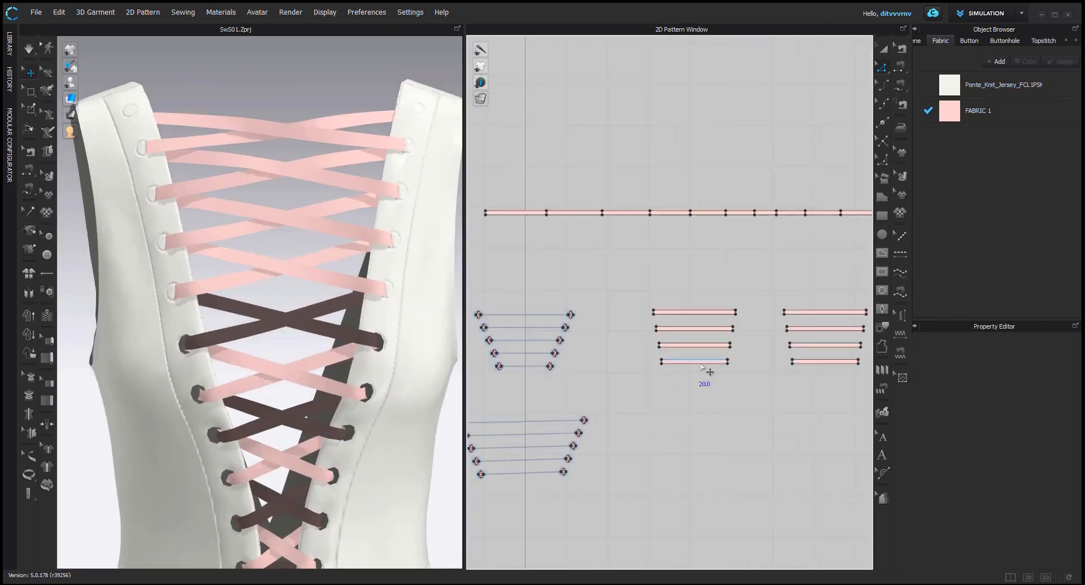
Merge the end line of the left-hand seventh-row strip with the matching free end of the lacing
{"action": "left_click", "coordinate": [698, 363]}
{"action": "scroll", "coordinate": [508, 226], "scroll_direction": "up", "scroll_amount": 4}
{"action": "left_click", "coordinate": [181, 291]}
{"action": "scroll", "coordinate": [493, 322], "scroll_direction": "down", "scroll_amount": 5}
{"action": "scroll", "coordinate": [644, 371], "scroll_direction": "up", "scroll_amount": 5}
{"action": "left_click", "coordinate": [507, 410]}
{"action": "left_click", "coordinate": [816, 336], "text": "shift"}
{"action": "right_click", "coordinate": [817, 334]}
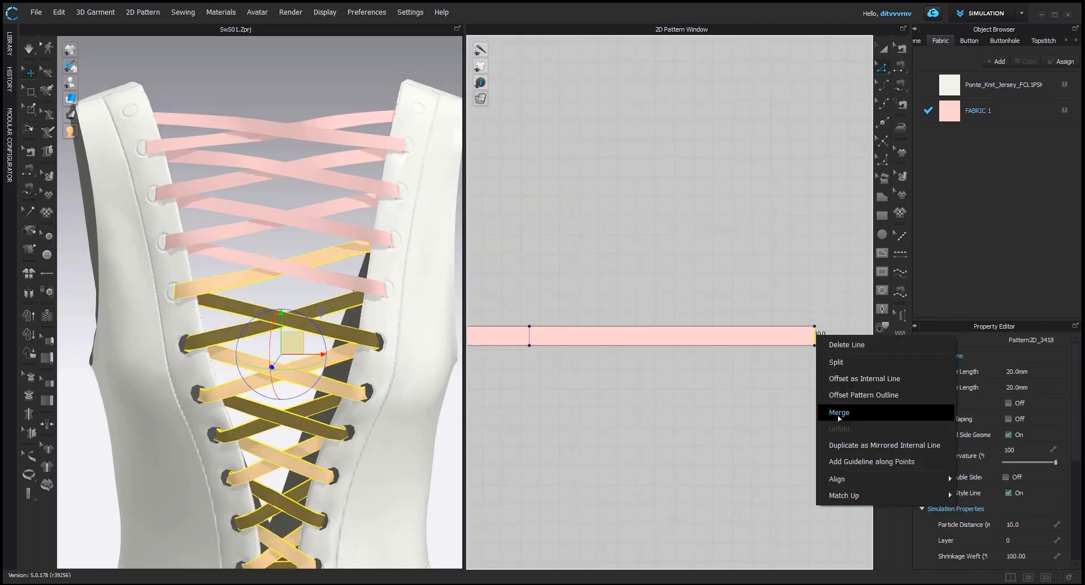
{"action": "left_click", "coordinate": [838, 415]}
Merge the right-hand seventh-row strip with the lacing and open the left-hand seventh hole
{"action": "left_click", "coordinate": [624, 364]}
{"action": "scroll", "coordinate": [633, 339], "scroll_direction": "up", "scroll_amount": 5}
{"action": "left_click", "coordinate": [636, 337], "text": "shift"}
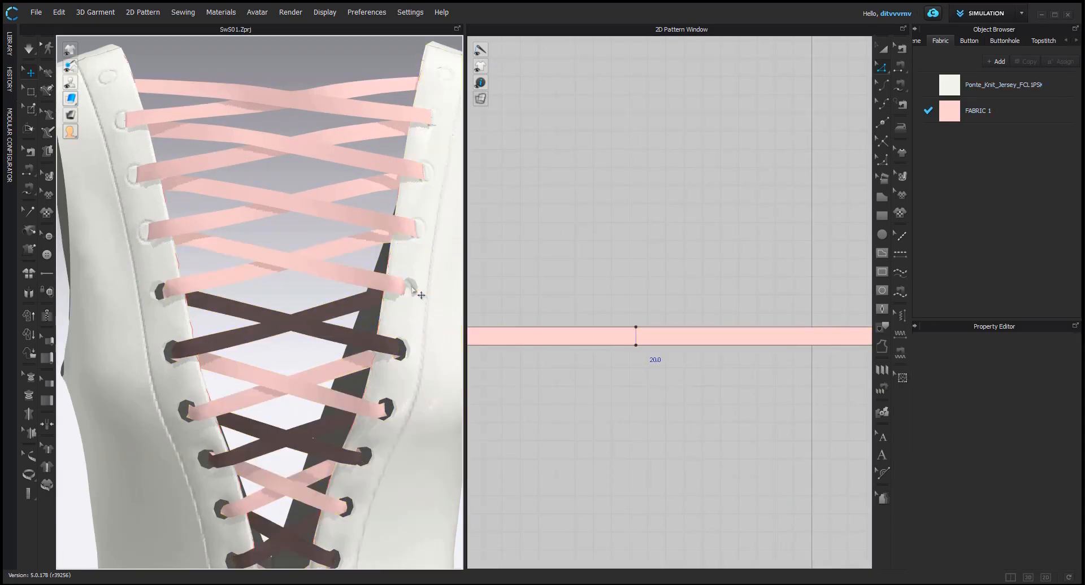
{"action": "scroll", "coordinate": [666, 416], "scroll_direction": "down", "scroll_amount": 3}
Flip the normals of both eighth-row strips and merge the left-hand one with the lacing
{"action": "right_click", "coordinate": [309, 210]}
{"action": "left_click", "coordinate": [686, 288]}
{"action": "left_click", "coordinate": [659, 412]}
{"action": "scroll", "coordinate": [659, 412], "scroll_direction": "up", "scroll_amount": 5}
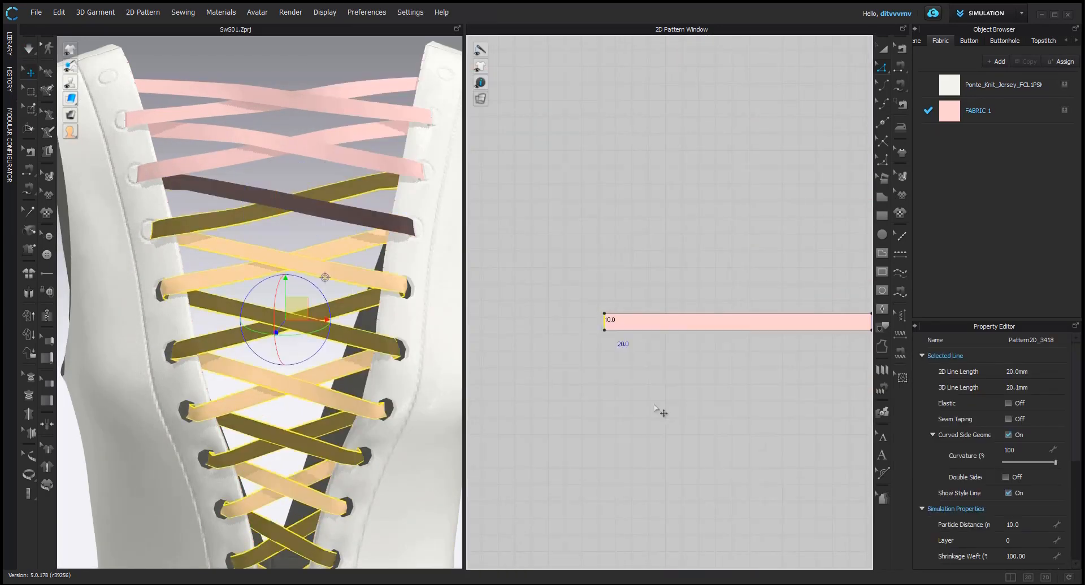
Merge the right-hand eighth-row strip with the lacing and simulate the eighth row through its opened holes
{"action": "scroll", "coordinate": [654, 317], "scroll_direction": "down", "scroll_amount": 5}
{"action": "left_click", "coordinate": [653, 317]}
{"action": "scroll", "coordinate": [573, 385], "scroll_direction": "up", "scroll_amount": 5}
{"action": "left_click", "coordinate": [574, 384]}
{"action": "scroll", "coordinate": [574, 384], "scroll_direction": "down", "scroll_amount": 3}
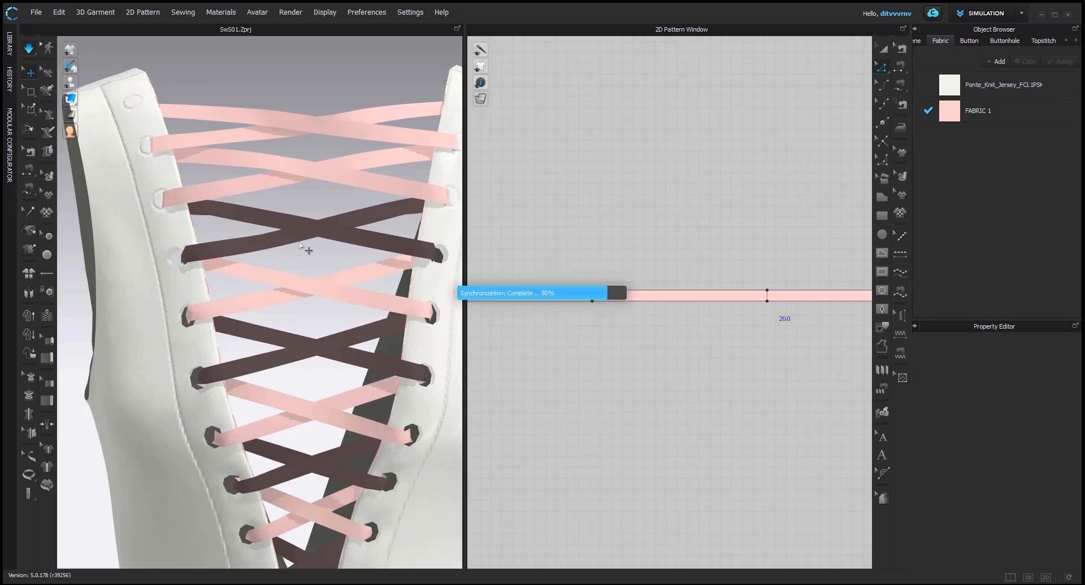
Merge the left-hand ninth-row strip with the matching free end of the long lacing strip
{"action": "scroll", "coordinate": [601, 283], "scroll_direction": "up", "scroll_amount": 5}
{"action": "scroll", "coordinate": [601, 283], "scroll_direction": "down", "scroll_amount": 3}
{"action": "left_click", "coordinate": [633, 304]}
{"action": "scroll", "coordinate": [634, 304], "scroll_direction": "up", "scroll_amount": 3}
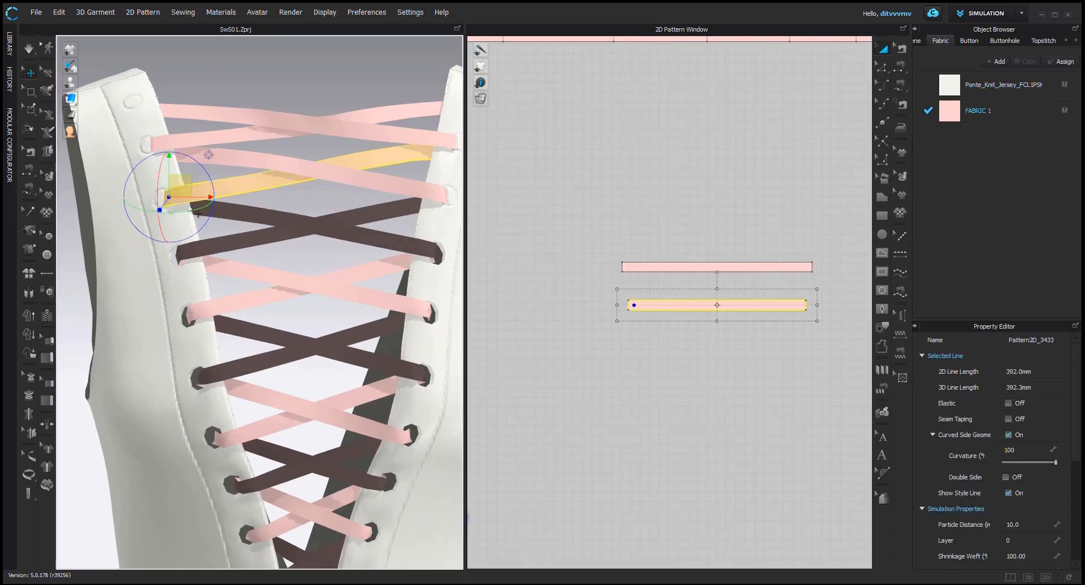
{"action": "scroll", "coordinate": [634, 305], "scroll_direction": "down", "scroll_amount": 3}
{"action": "scroll", "coordinate": [630, 281], "scroll_direction": "up", "scroll_amount": 3}
{"action": "left_click", "coordinate": [630, 281]}
{"action": "scroll", "coordinate": [630, 282], "scroll_direction": "up", "scroll_amount": 3}
{"action": "left_click", "coordinate": [780, 235]}
{"action": "scroll", "coordinate": [780, 235], "scroll_direction": "down", "scroll_amount": 3}
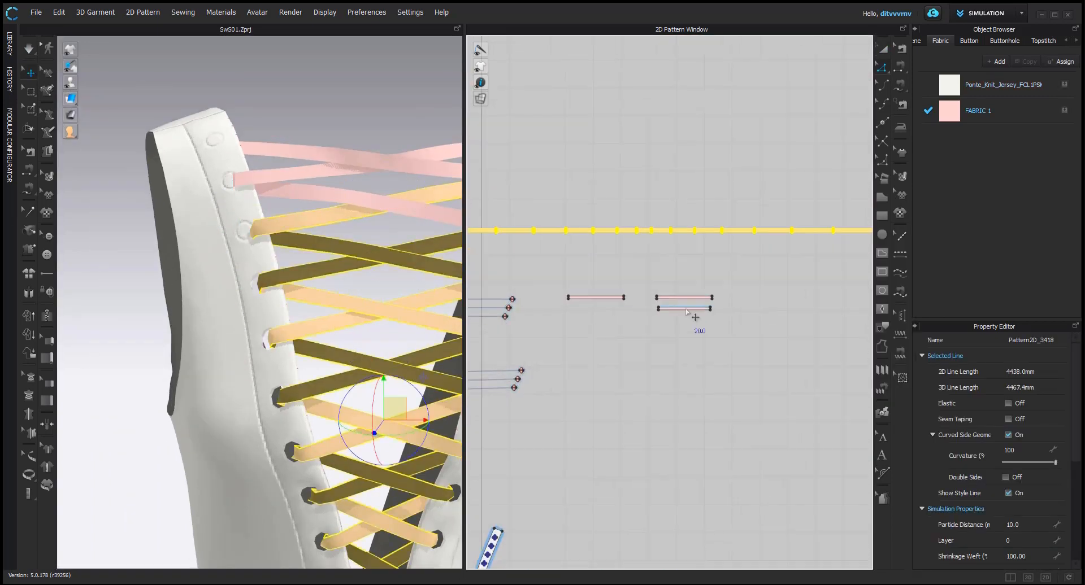
Merge the right-hand ninth-row strip with the lacing's other end and open the holes of the ninth row
{"action": "scroll", "coordinate": [509, 225], "scroll_direction": "up", "scroll_amount": 3}
{"action": "left_click", "coordinate": [498, 213]}
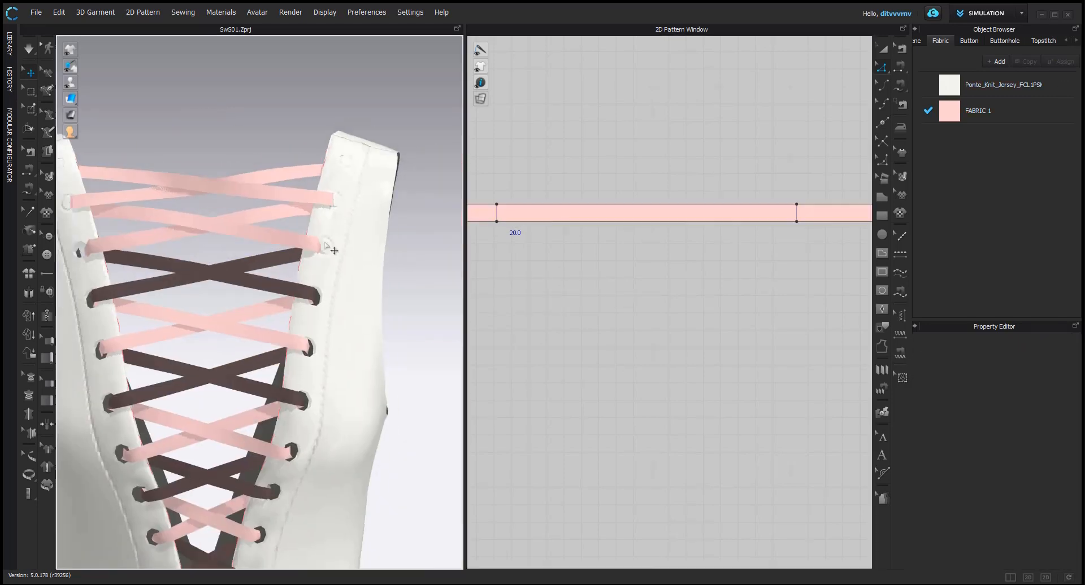
{"action": "scroll", "coordinate": [696, 282], "scroll_direction": "down", "scroll_amount": 5}
{"action": "scroll", "coordinate": [696, 282], "scroll_direction": "up", "scroll_amount": 3}
Flip the normals of the topmost pair of strips and merge them with the two ends of the lacing
{"action": "right_click", "coordinate": [220, 206]}
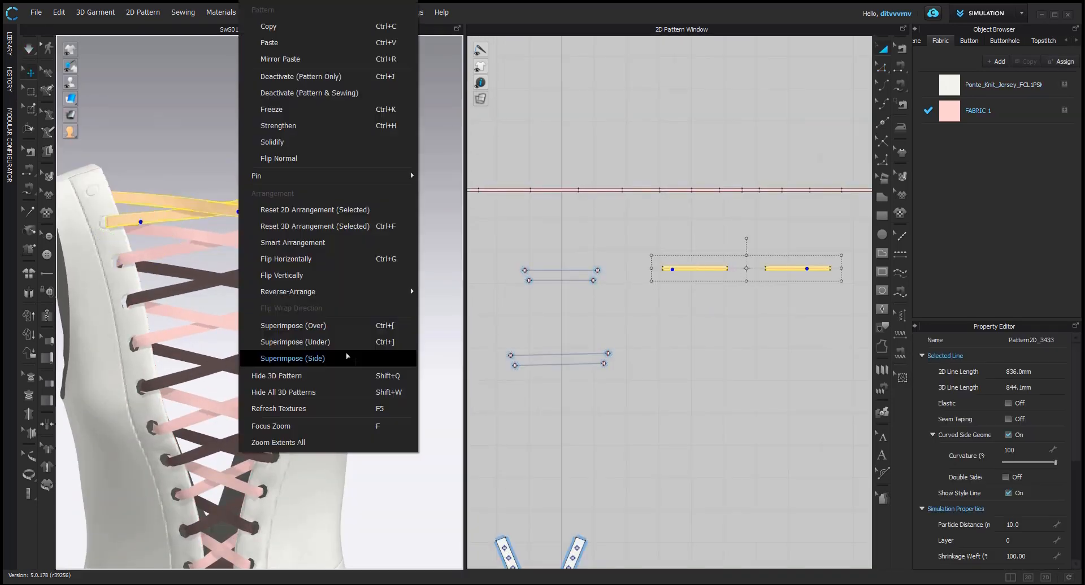
{"action": "left_click", "coordinate": [601, 184]}
{"action": "scroll", "coordinate": [550, 295], "scroll_direction": "down", "scroll_amount": 3}
{"action": "scroll", "coordinate": [717, 278], "scroll_direction": "up", "scroll_amount": 3}
{"action": "left_click", "coordinate": [716, 278]}
{"action": "scroll", "coordinate": [718, 278], "scroll_direction": "down", "scroll_amount": 3}
{"action": "left_click", "coordinate": [584, 363]}
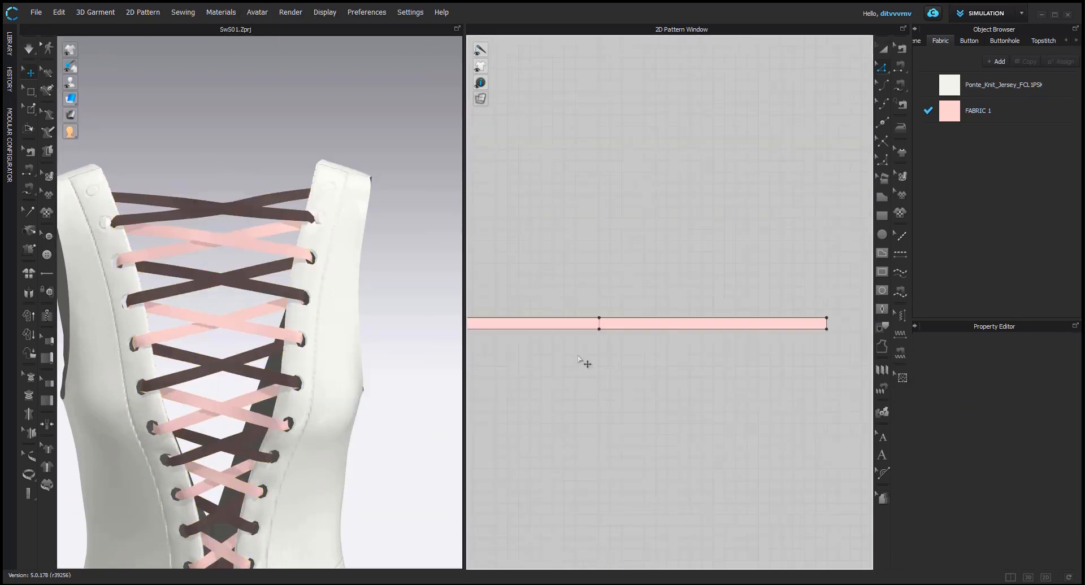
{"action": "scroll", "coordinate": [698, 254], "scroll_direction": "down", "scroll_amount": 3}
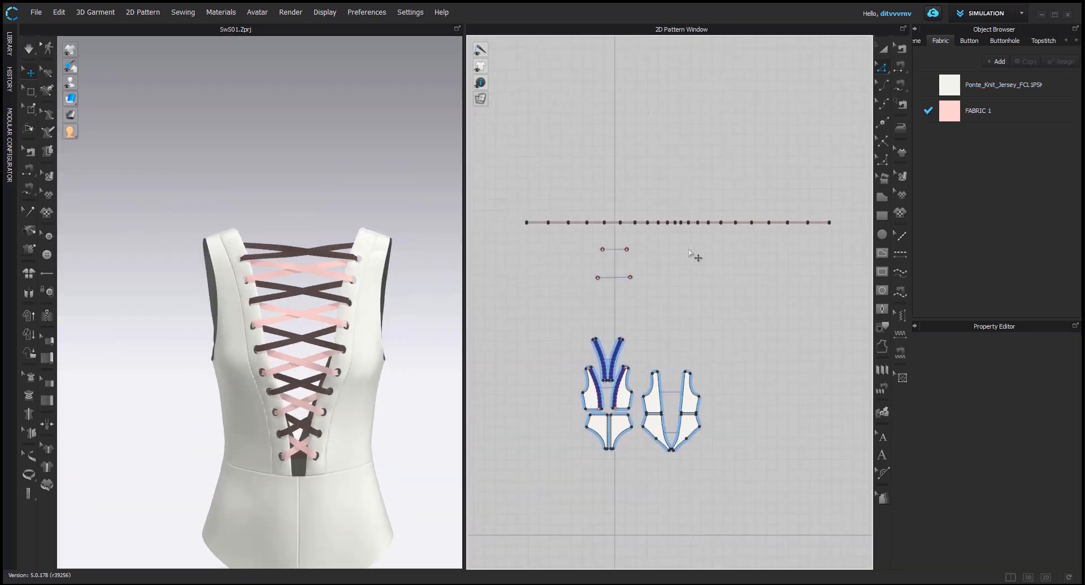
Create a narrow rectangular pattern as an extension strip near the lacing's left 2D end
{"action": "scroll", "coordinate": [697, 254], "scroll_direction": "up", "scroll_amount": 3}
{"action": "key", "text": "Return"}
{"action": "key", "text": "s"}
{"action": "left_click", "coordinate": [848, 238]}
{"action": "type", "text": "100"}
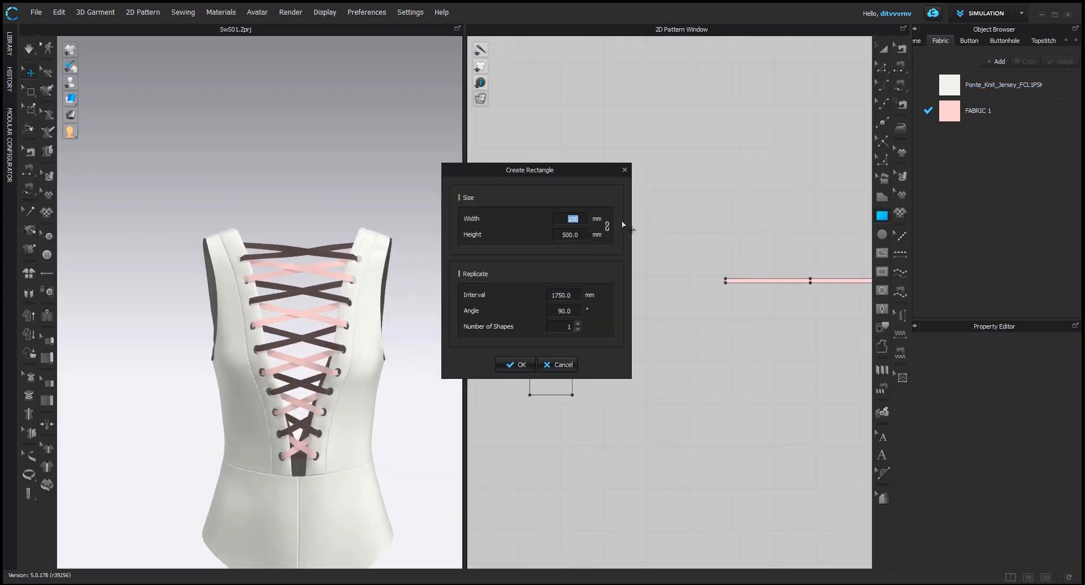
{"action": "key", "text": "Return"}
Sew the extension strip's facing short edge to the 10 mm left 2D end of the lacing
{"action": "scroll", "coordinate": [673, 359], "scroll_direction": "down", "scroll_amount": 3}
{"action": "scroll", "coordinate": [635, 249], "scroll_direction": "up", "scroll_amount": 3}
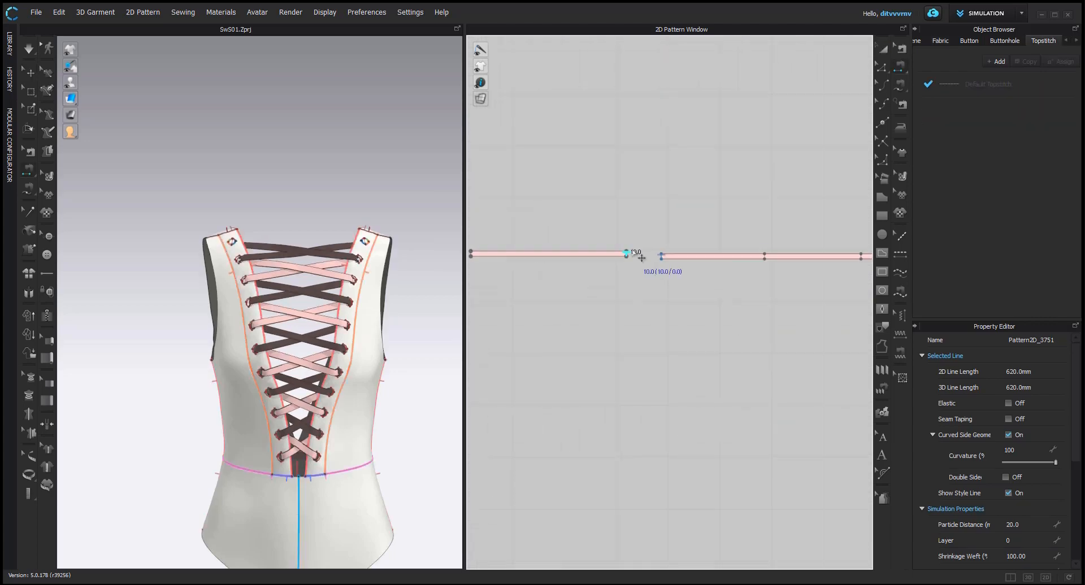
{"action": "scroll", "coordinate": [220, 198], "scroll_direction": "up", "scroll_amount": 3}
{"action": "scroll", "coordinate": [220, 198], "scroll_direction": "down", "scroll_amount": 5}
Select the extension strip in 3D and simulate it so it joins the lacing at the left-hand shoulder
{"action": "left_click", "coordinate": [353, 388]}
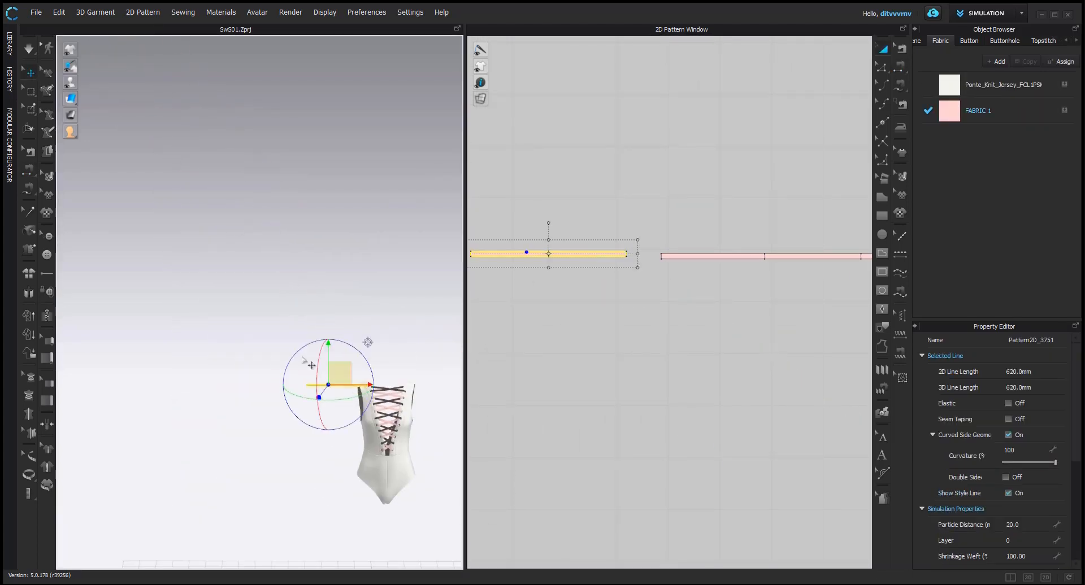
{"action": "scroll", "coordinate": [395, 382], "scroll_direction": "up", "scroll_amount": 5}
{"action": "key", "text": "space"}
{"action": "key", "text": "space"}
{"action": "middle_click_drag", "start_coordinate": [396, 385], "coordinate": [358, 382]}
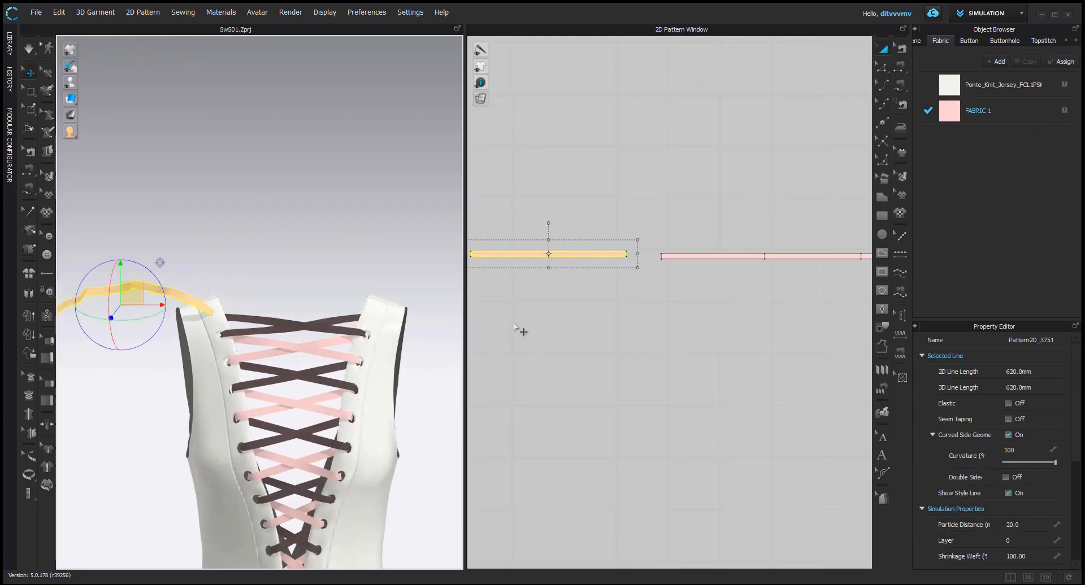
Create a symmetric copy of the extension strip and place it at the lacing's opposite 2D end
{"action": "scroll", "coordinate": [543, 304], "scroll_direction": "down", "scroll_amount": 4}
{"action": "key", "text": "ctrl+d"}
{"action": "scroll", "coordinate": [839, 295], "scroll_direction": "up", "scroll_amount": 3}
{"action": "middle_click_drag", "start_coordinate": [840, 294], "coordinate": [713, 307]}
{"action": "left_click", "coordinate": [719, 308]}
{"action": "scroll", "coordinate": [203, 314], "scroll_direction": "down", "scroll_amount": 8}
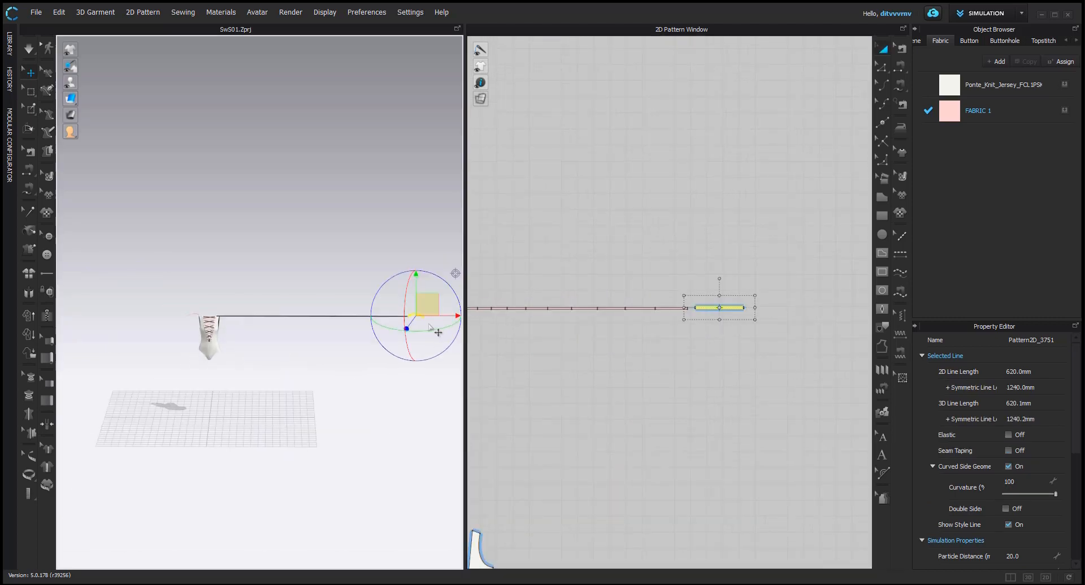
Move the copied extension strip close to the garment in 3D and simulate it over the right-hand shoulder
{"action": "left_click_drag", "start_coordinate": [427, 306], "coordinate": [238, 308]}
{"action": "scroll", "coordinate": [254, 305], "scroll_direction": "up", "scroll_amount": 4}
{"action": "scroll", "coordinate": [356, 310], "scroll_direction": "up", "scroll_amount": 5}
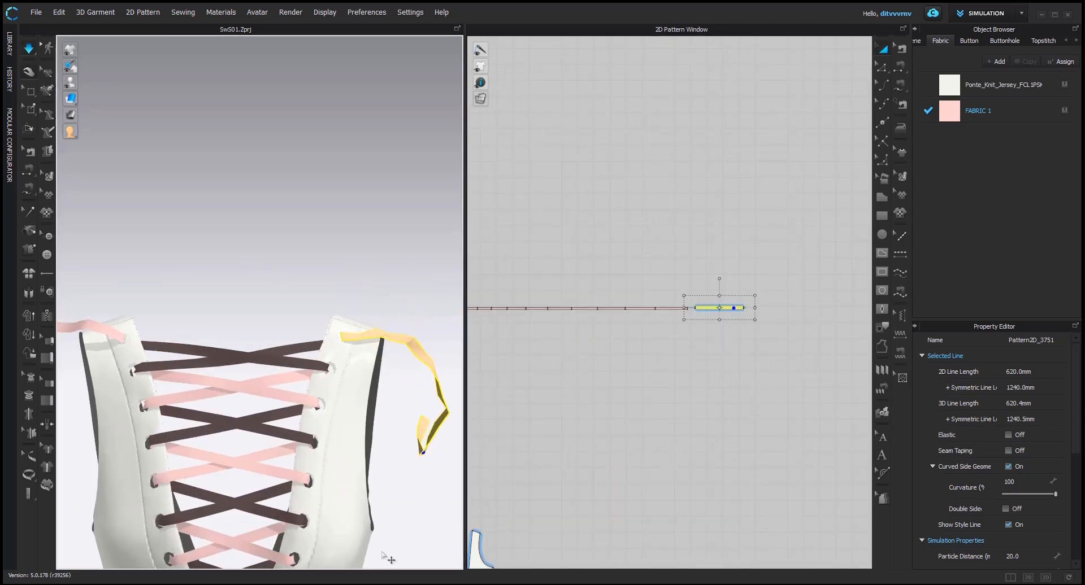
{"action": "left_click", "coordinate": [427, 423]}
{"action": "scroll", "coordinate": [657, 300], "scroll_direction": "down", "scroll_amount": 5}
{"action": "scroll", "coordinate": [528, 307], "scroll_direction": "up", "scroll_amount": 4}
{"action": "left_click", "coordinate": [555, 281]}
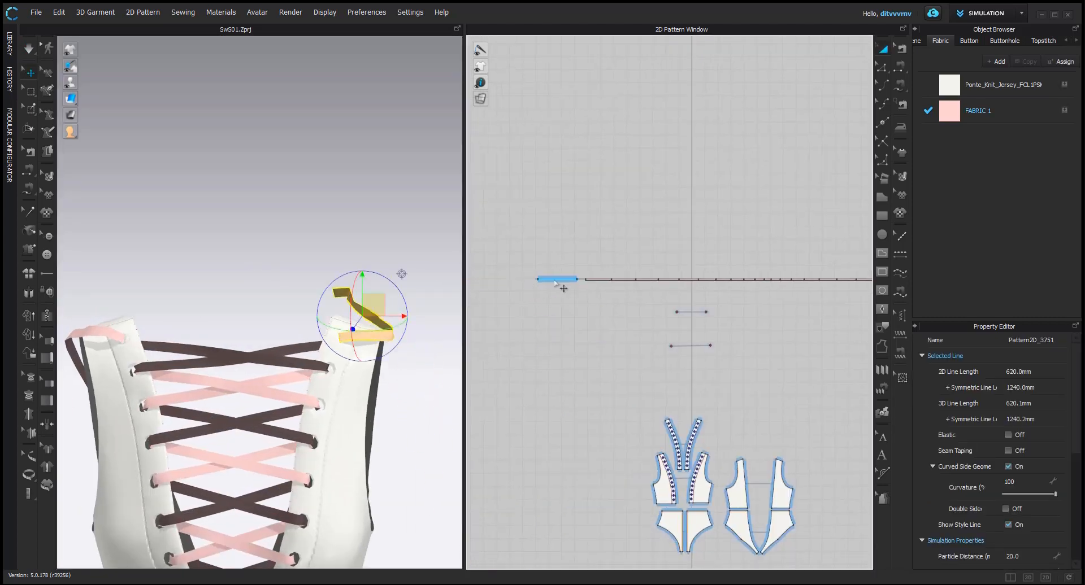
{"action": "left_click", "coordinate": [752, 440]}
{"action": "right_click_drag", "start_coordinate": [316, 390], "coordinate": [333, 418]}
{"action": "scroll", "coordinate": [547, 287], "scroll_direction": "up", "scroll_amount": 5}
{"action": "left_click", "coordinate": [666, 256]}
{"action": "right_click", "coordinate": [118, 356]}
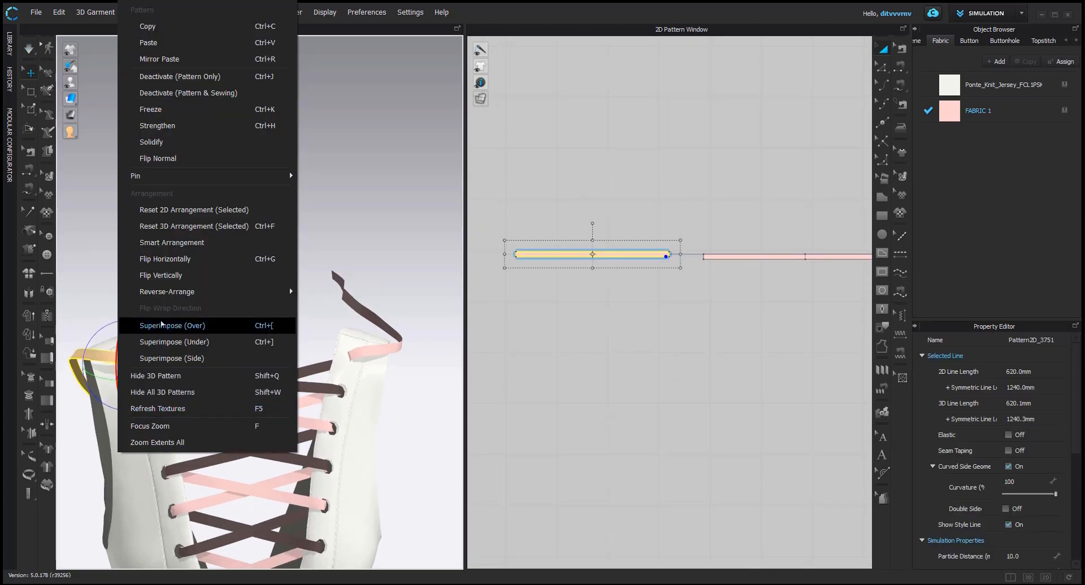
{"action": "left_click", "coordinate": [557, 448]}
{"action": "right_click", "coordinate": [639, 255]}
{"action": "left_click", "coordinate": [492, 389]}
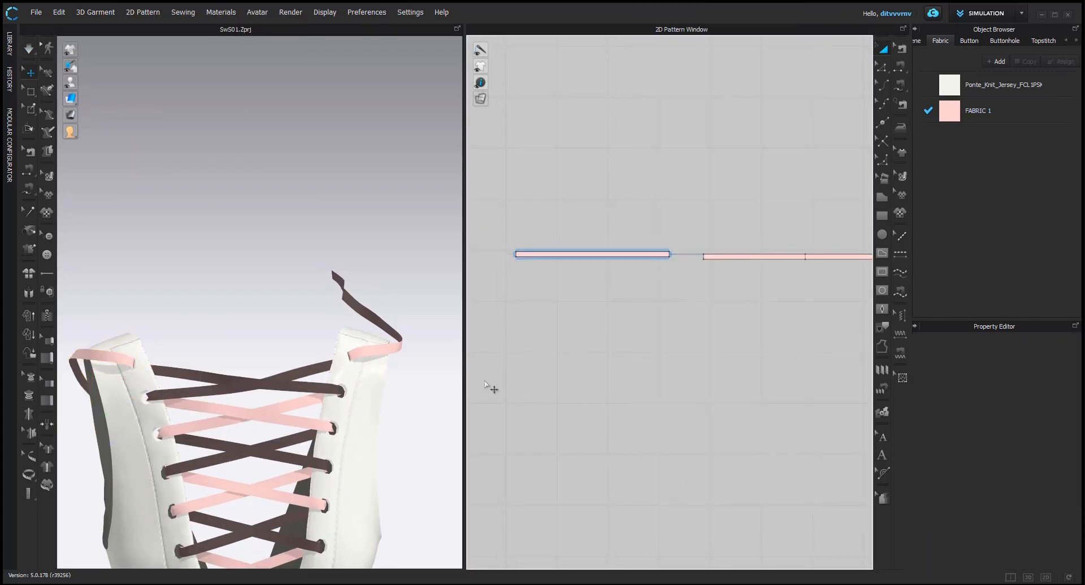
Simulate the garment and pull both extension strips away from the shoulders in 3D
{"action": "key", "text": "space"}
{"action": "left_click_drag", "start_coordinate": [82, 379], "coordinate": [61, 362]}
{"action": "left_click_drag", "start_coordinate": [342, 292], "coordinate": [416, 358]}
{"action": "key", "text": "space"}
Try to merge the short edges of both extension strips with the facing 10 mm ends of the lacing
{"action": "key", "text": "z"}
{"action": "scroll", "coordinate": [693, 260], "scroll_direction": "up", "scroll_amount": 4}
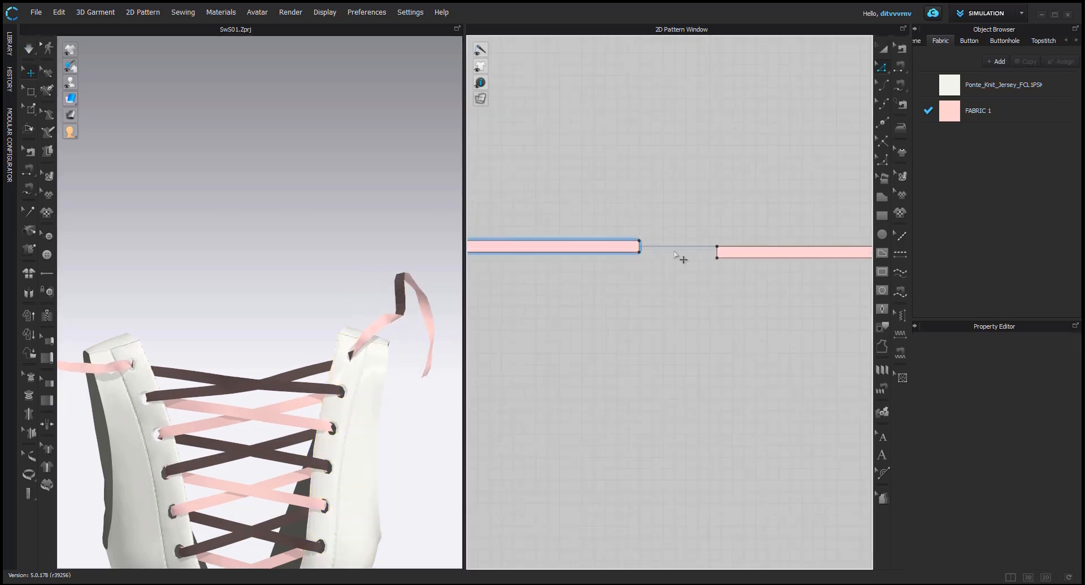
{"action": "left_click", "coordinate": [639, 247]}
{"action": "left_click", "coordinate": [716, 253], "text": "shift"}
{"action": "right_click", "coordinate": [717, 253]}
{"action": "left_click", "coordinate": [760, 384]}
{"action": "scroll", "coordinate": [650, 299], "scroll_direction": "up", "scroll_amount": 10}
{"action": "left_click", "coordinate": [782, 301]}
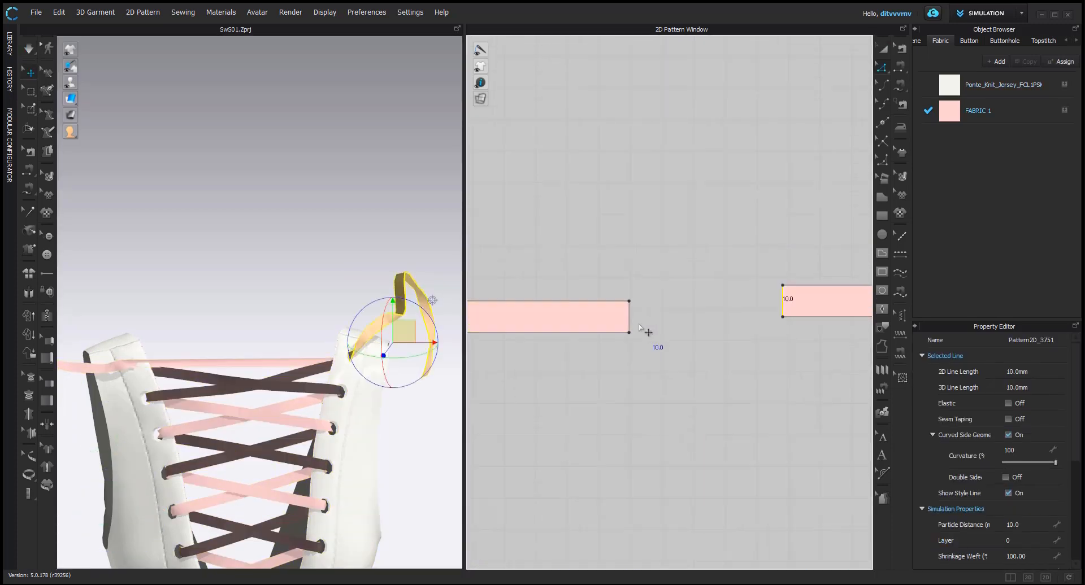
{"action": "left_click", "coordinate": [630, 319], "text": "shift"}
{"action": "right_click", "coordinate": [633, 319]}
{"action": "left_click", "coordinate": [676, 450]}
{"action": "scroll", "coordinate": [243, 339], "scroll_direction": "up", "scroll_amount": 1}
Undo the merges of the extension strips with the lacing
{"action": "key", "text": "ctrl+z"}
{"action": "key", "text": "ctrl+z"}
{"action": "scroll", "coordinate": [653, 324], "scroll_direction": "down", "scroll_amount": 10}
{"action": "key", "text": "a"}
{"action": "left_click", "coordinate": [142, 377]}
{"action": "middle_click_drag", "start_coordinate": [486, 317], "coordinate": [490, 277]}
{"action": "scroll", "coordinate": [226, 334], "scroll_direction": "up", "scroll_amount": 2}
{"action": "left_click", "coordinate": [807, 298]}
{"action": "key", "text": "ctrl+z"}
Flip the normal of the symmetric extension strips so their dark side faces outward over the shoulders
{"action": "left_click", "coordinate": [223, 336]}
{"action": "left_click", "coordinate": [164, 319]}
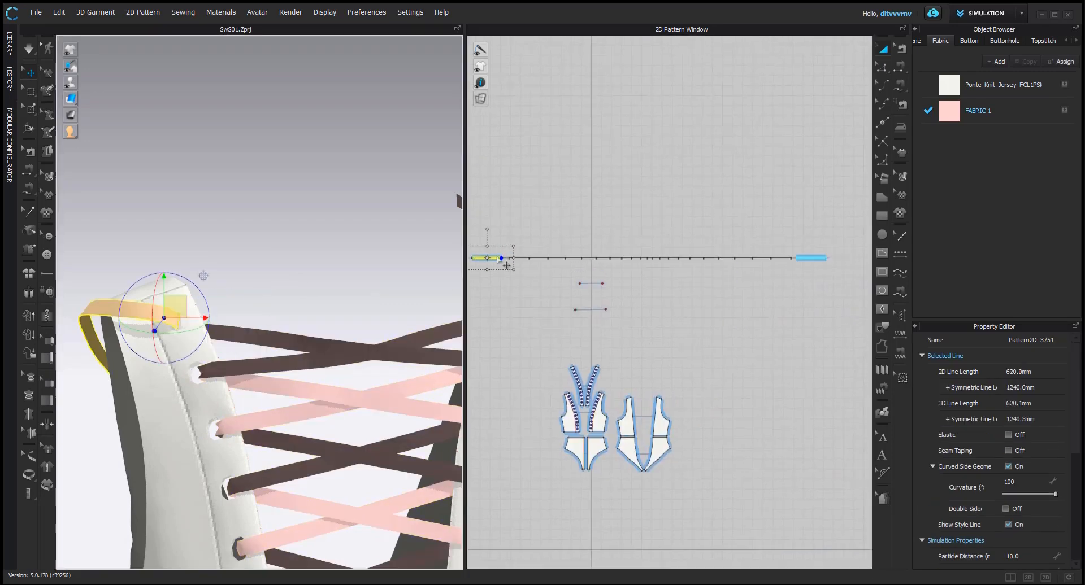
{"action": "right_click", "coordinate": [145, 311]}
{"action": "left_click", "coordinate": [184, 159]}
{"action": "left_click", "coordinate": [492, 268]}
{"action": "scroll", "coordinate": [260, 271], "scroll_direction": "up", "scroll_amount": 1}
{"action": "left_click", "coordinate": [158, 318]}
{"action": "left_click", "coordinate": [819, 263]}
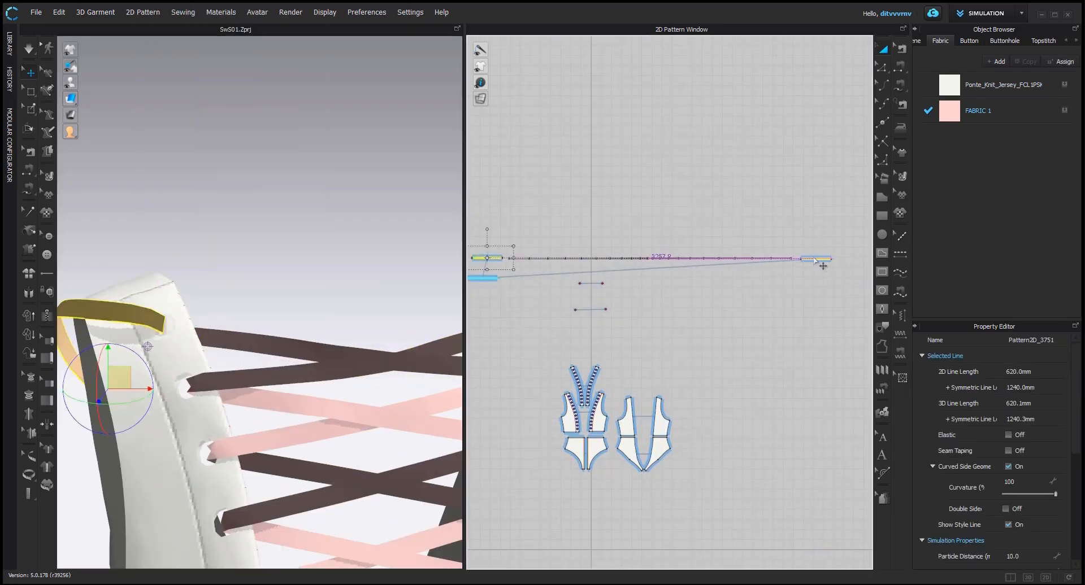
{"action": "key", "text": "ctrl+z"}
Merge the short edges of both extension strips with the lacing's two ends to form one continuous strip
{"action": "key", "text": "z"}
{"action": "scroll", "coordinate": [797, 260], "scroll_direction": "up", "scroll_amount": 10}
{"action": "left_click", "coordinate": [741, 273]}
{"action": "left_click", "coordinate": [565, 262], "text": "shift"}
{"action": "scroll", "coordinate": [574, 378], "scroll_direction": "down", "scroll_amount": 5}
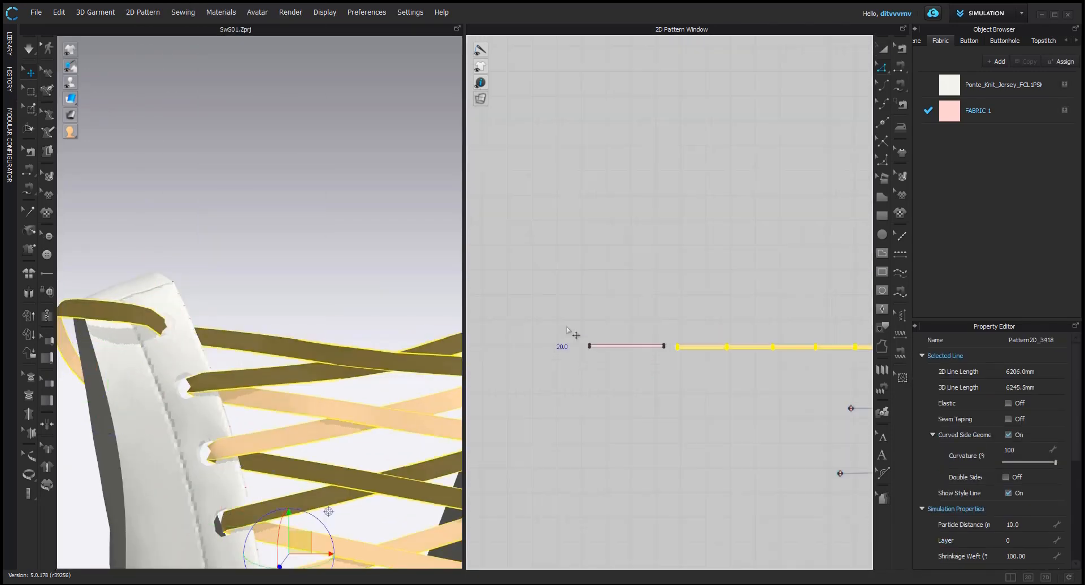
{"action": "scroll", "coordinate": [618, 310], "scroll_direction": "up", "scroll_amount": 3}
{"action": "right_click", "coordinate": [636, 309]}
{"action": "left_click", "coordinate": [661, 383]}
Inspect in 3D how the merged lace ends pass over the shoulders and meet the top holes
{"action": "scroll", "coordinate": [169, 332], "scroll_direction": "up", "scroll_amount": 5}
{"action": "middle_click_drag", "start_coordinate": [169, 332], "coordinate": [316, 345]}
{"action": "left_click", "coordinate": [323, 340]}
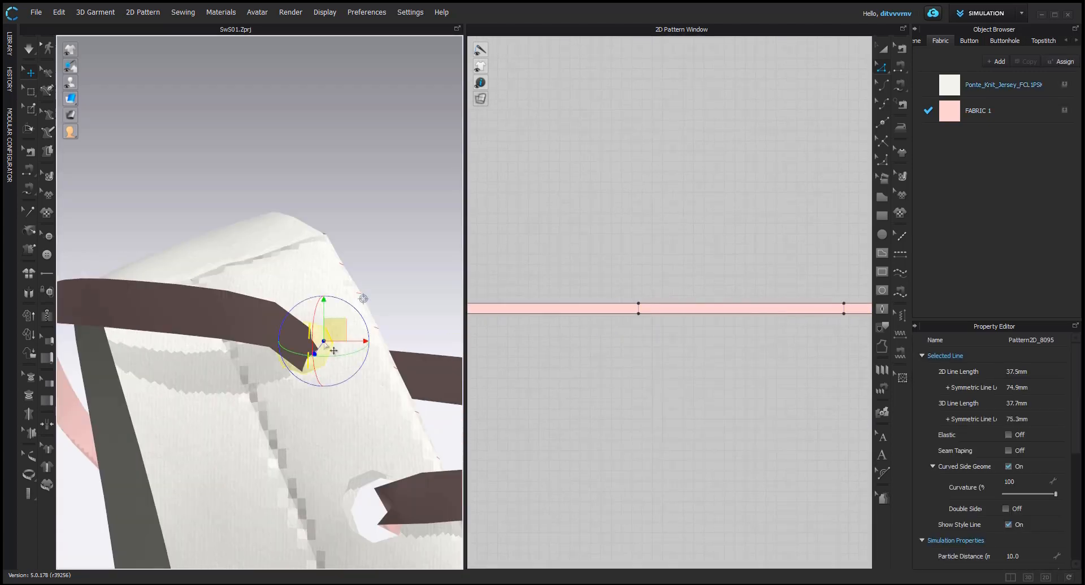
{"action": "key", "text": "a"}
{"action": "right_click_drag", "start_coordinate": [323, 341], "coordinate": [286, 339]}
{"action": "scroll", "coordinate": [593, 280], "scroll_direction": "down", "scroll_amount": 10}
{"action": "scroll", "coordinate": [590, 304], "scroll_direction": "up", "scroll_amount": 4}
{"action": "scroll", "coordinate": [258, 322], "scroll_direction": "down", "scroll_amount": 5}
{"action": "scroll", "coordinate": [257, 322], "scroll_direction": "down", "scroll_amount": 5}
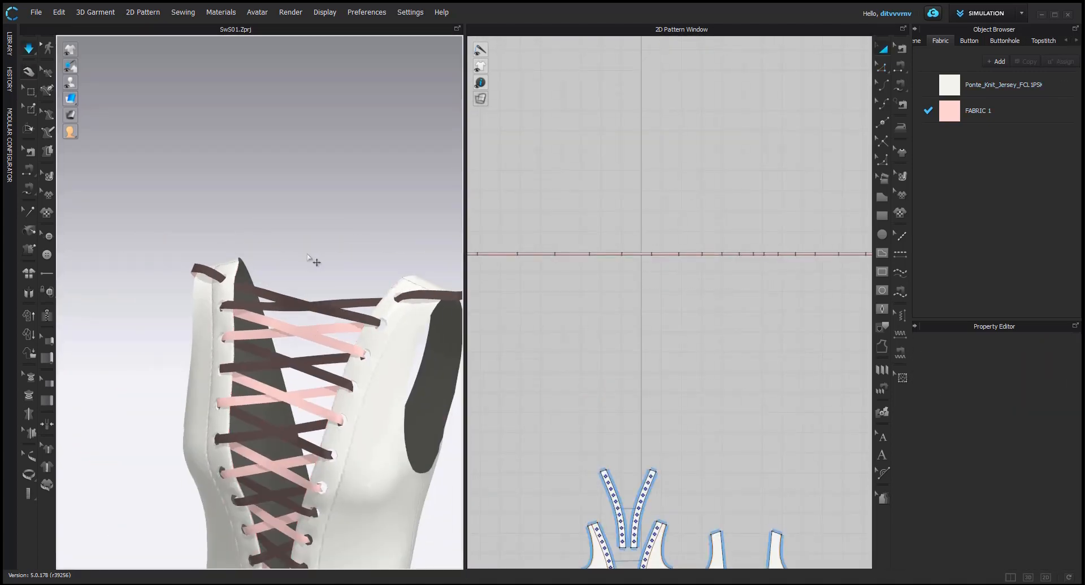
Simulate the garment and pull the lace end at the left-hand shoulder down the front beside the armhole
{"action": "right_click_drag", "start_coordinate": [314, 262], "coordinate": [407, 272]}
{"action": "key", "text": "space"}
{"action": "left_click_drag", "start_coordinate": [181, 371], "coordinate": [336, 360]}
{"action": "right_click_drag", "start_coordinate": [370, 259], "coordinate": [277, 269]}
{"action": "left_click", "coordinate": [243, 433]}
{"action": "left_click_drag", "start_coordinate": [243, 434], "coordinate": [263, 511]}
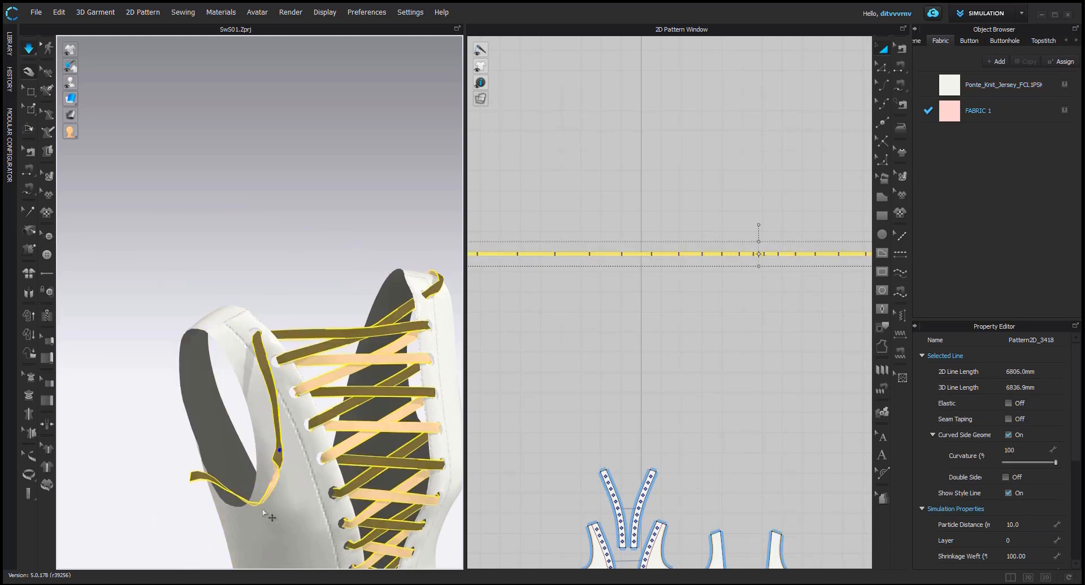
Pull the lace end at the right-hand shoulder forward so it hangs down the bodice front during simulation
{"action": "right_click_drag", "start_coordinate": [390, 418], "coordinate": [317, 423]}
{"action": "left_click_drag", "start_coordinate": [453, 378], "coordinate": [338, 457]}
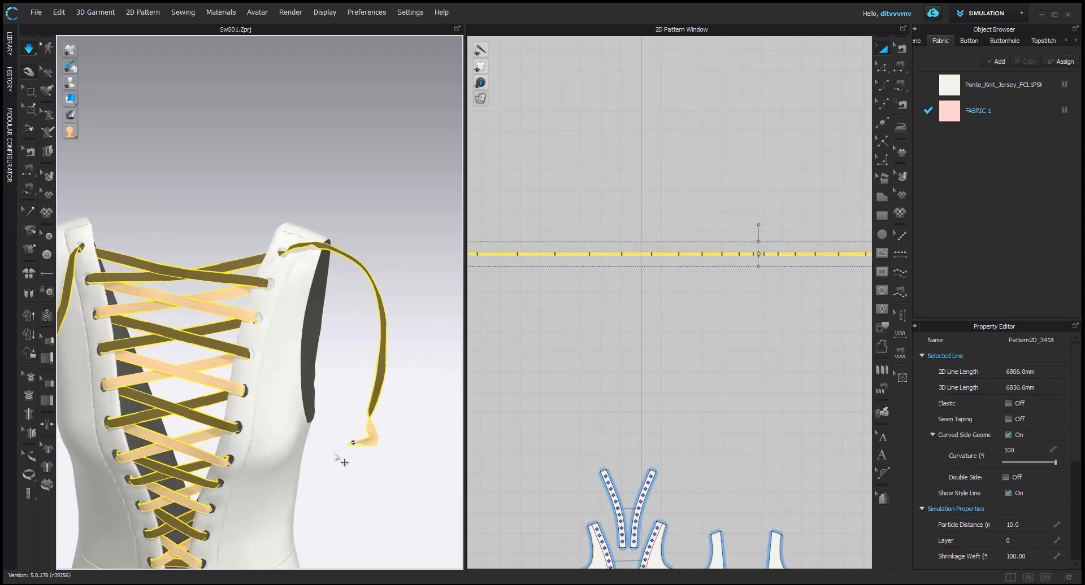
{"action": "right_click_drag", "start_coordinate": [337, 459], "coordinate": [242, 495]}
{"action": "left_click_drag", "start_coordinate": [321, 399], "coordinate": [292, 413]}
{"action": "right_click_drag", "start_coordinate": [292, 412], "coordinate": [339, 368]}
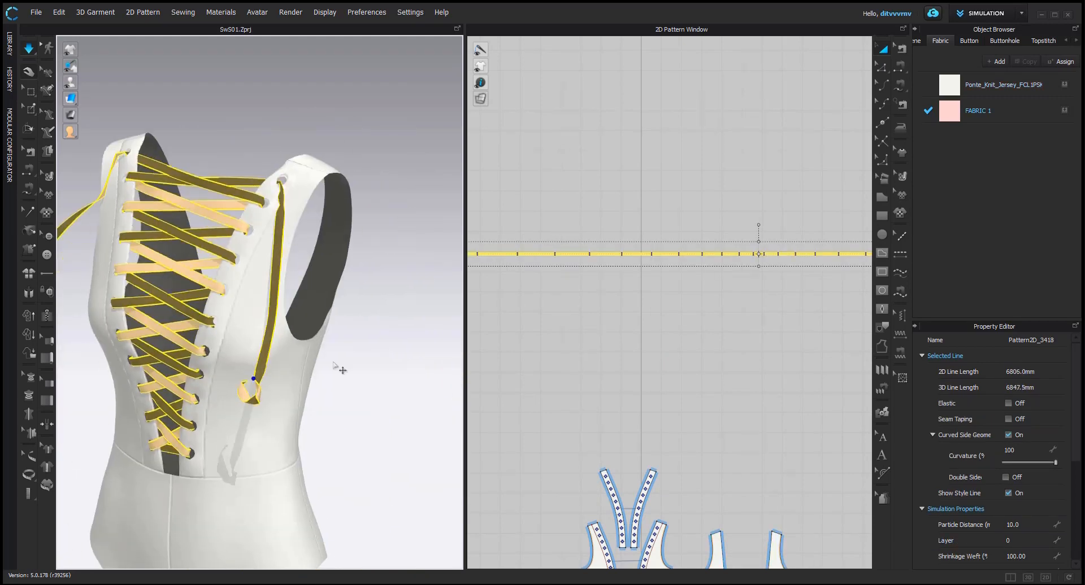
{"action": "scroll", "coordinate": [340, 368], "scroll_direction": "up", "scroll_amount": 3}
{"action": "left_click", "coordinate": [334, 353]}
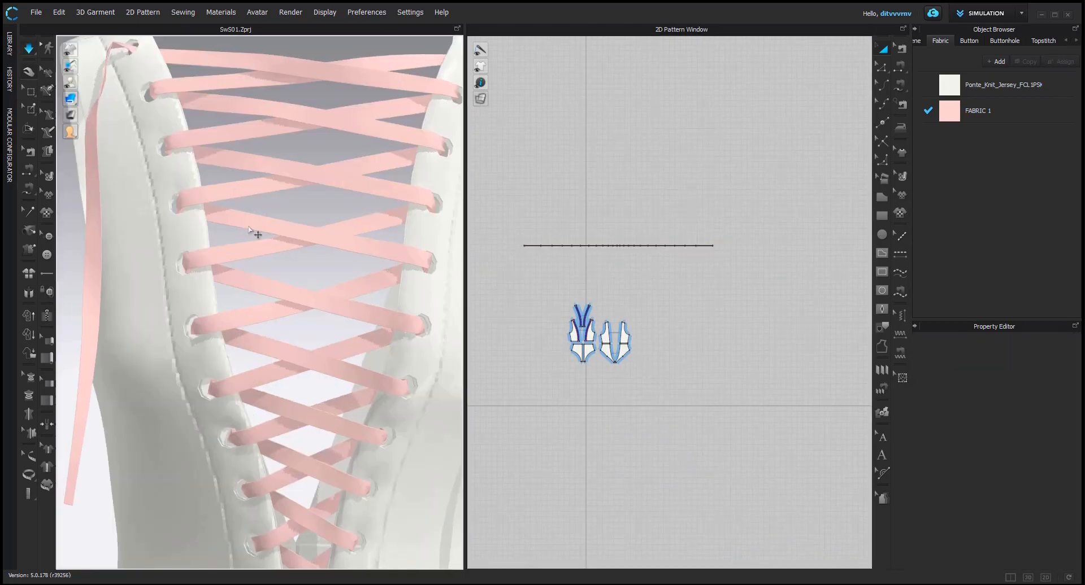
Sew each 37.5 mm lace hole on the neckline strips to its matching front bodice hole and simulate the garment
{"action": "scroll", "coordinate": [650, 162], "scroll_direction": "up", "scroll_amount": 5}
{"action": "scroll", "coordinate": [621, 300], "scroll_direction": "up", "scroll_amount": 2}
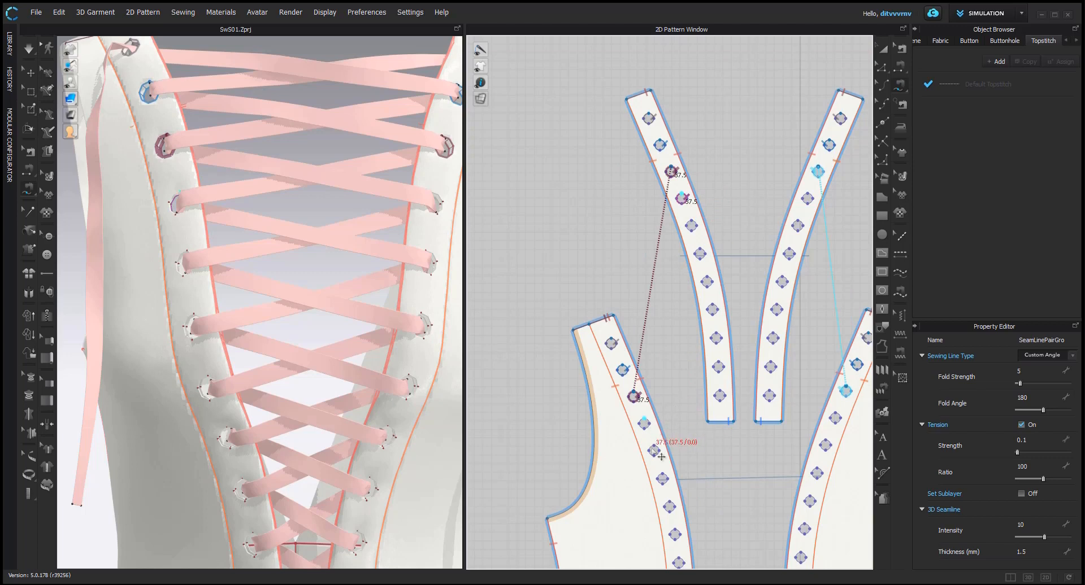
{"action": "middle_click_drag", "start_coordinate": [708, 373], "coordinate": [689, 225]}
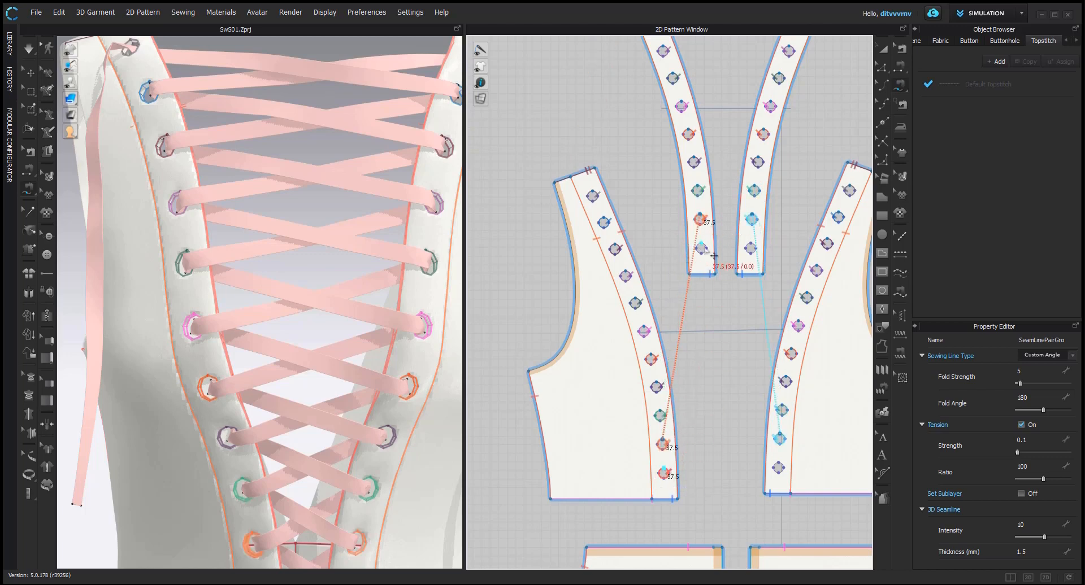
{"action": "key", "text": "space"}
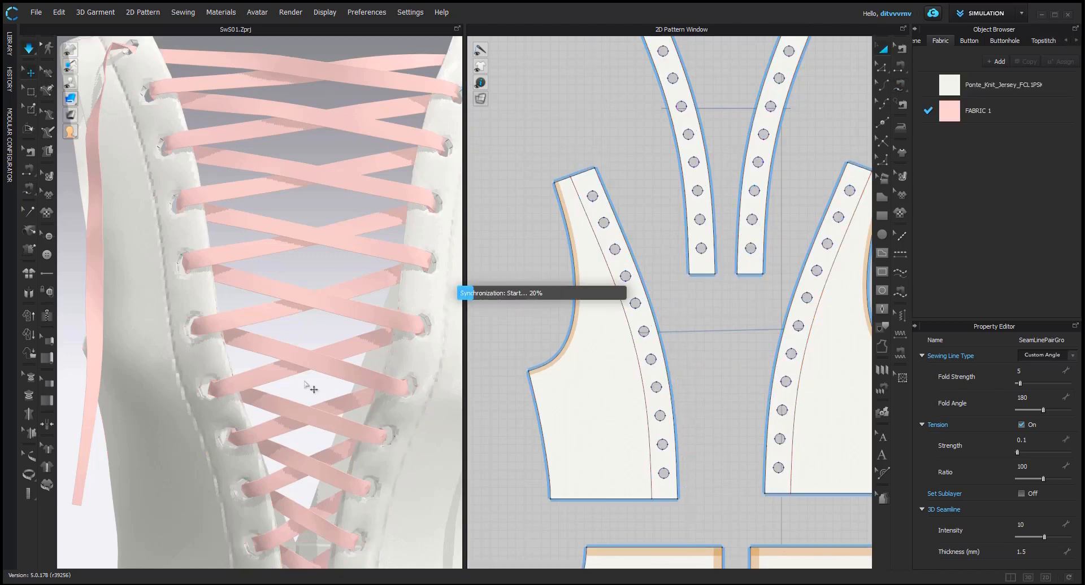
{"action": "scroll", "coordinate": [315, 386], "scroll_direction": "down", "scroll_amount": 5}
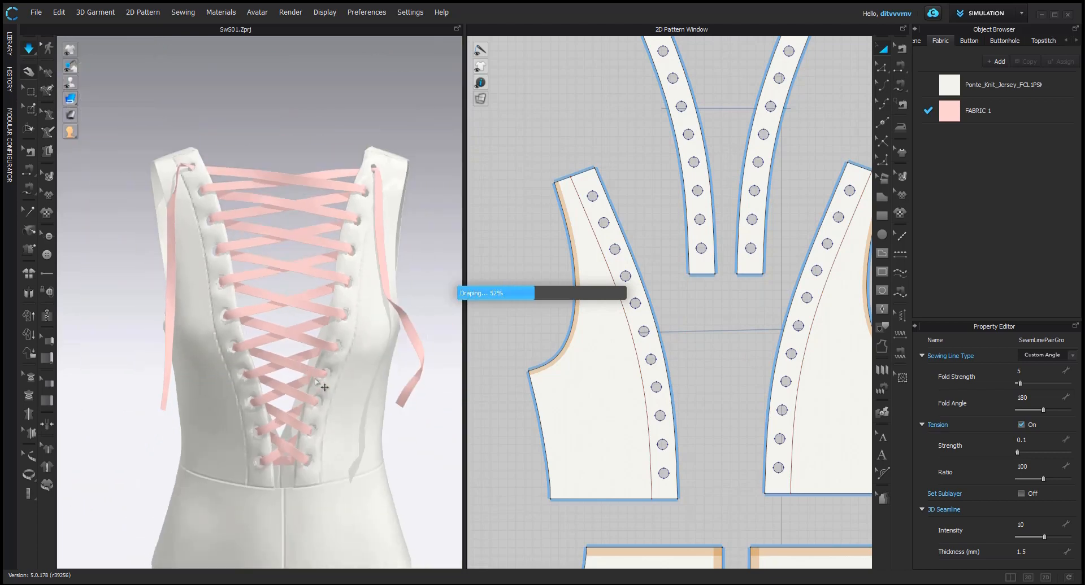
Apply 5 mm wide Fusible_Rigid seam taping to all lace holes on the front bodice panels and simulate
{"action": "key", "text": "z"}
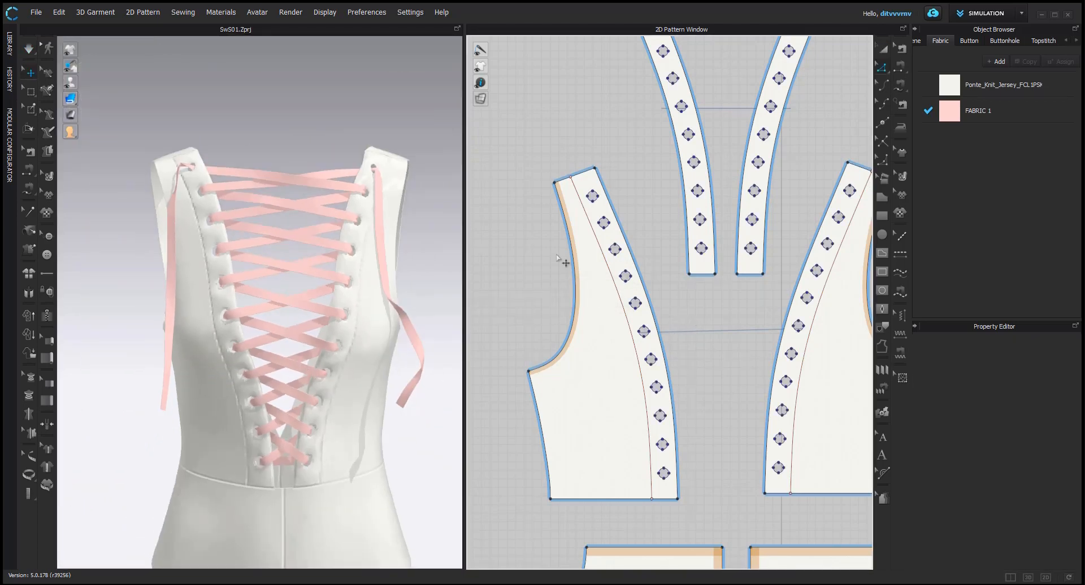
{"action": "key", "text": "a"}
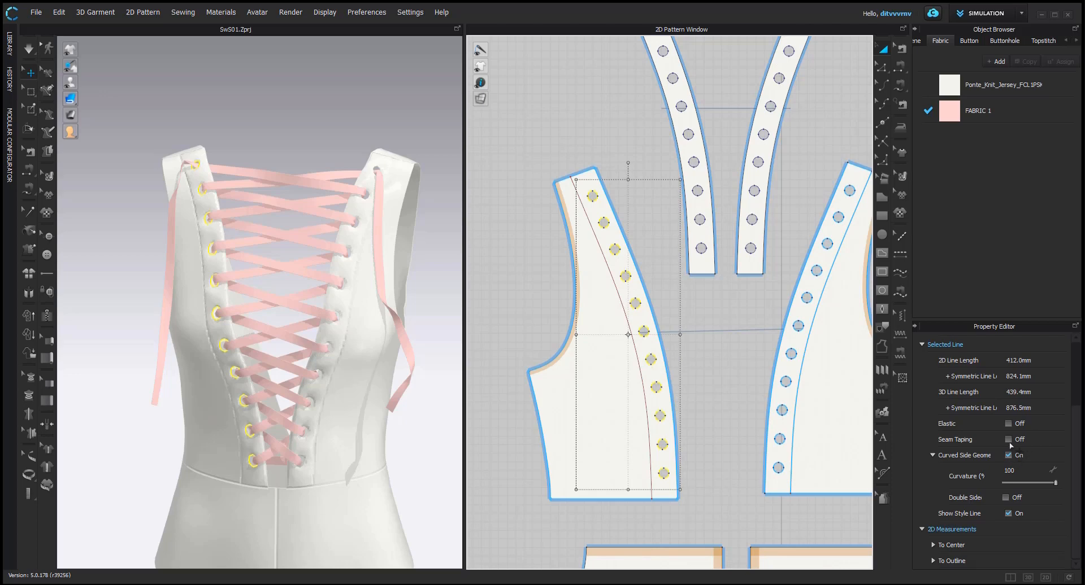
{"action": "left_click", "coordinate": [1008, 439]}
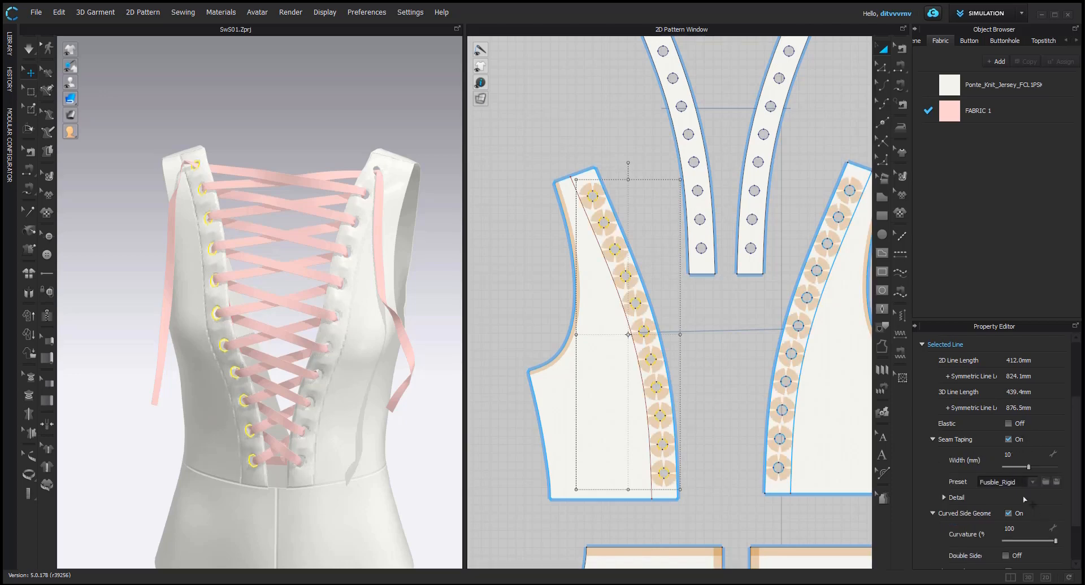
{"action": "key", "text": "Return"}
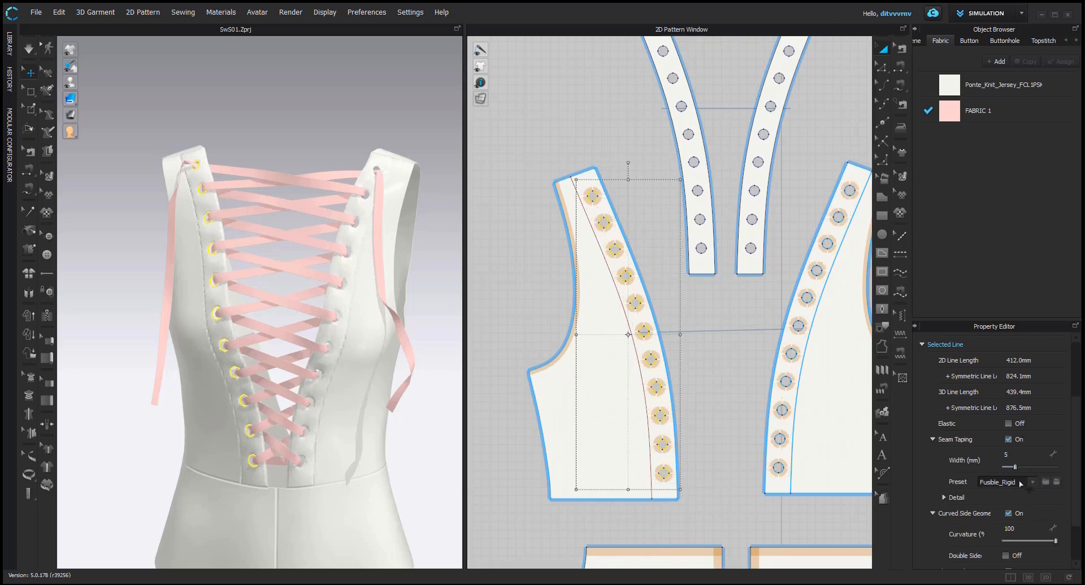
{"action": "left_click", "coordinate": [701, 304]}
{"action": "key", "text": "space"}
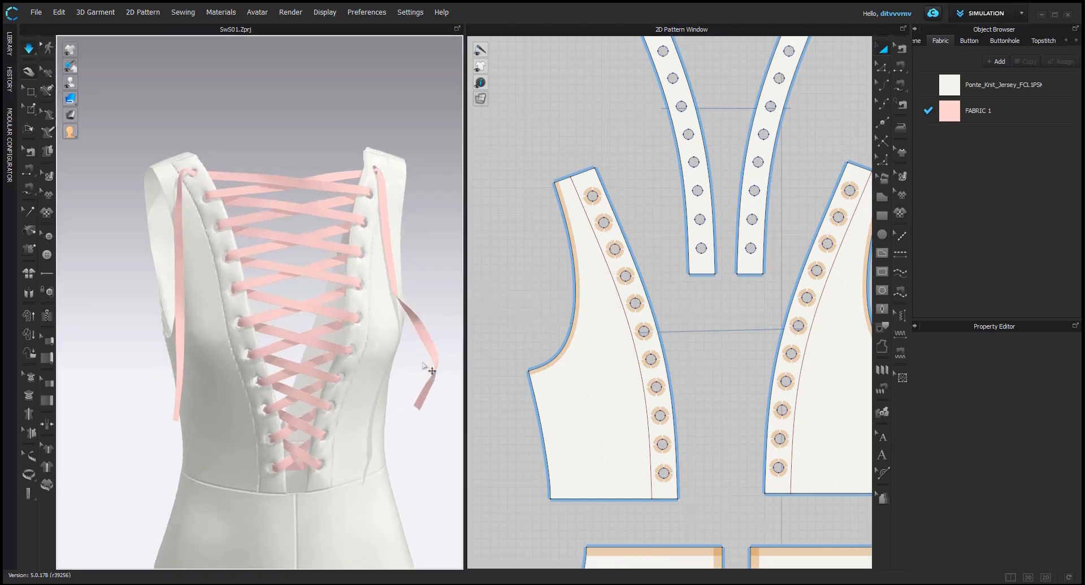
{"action": "left_click", "coordinate": [371, 382]}
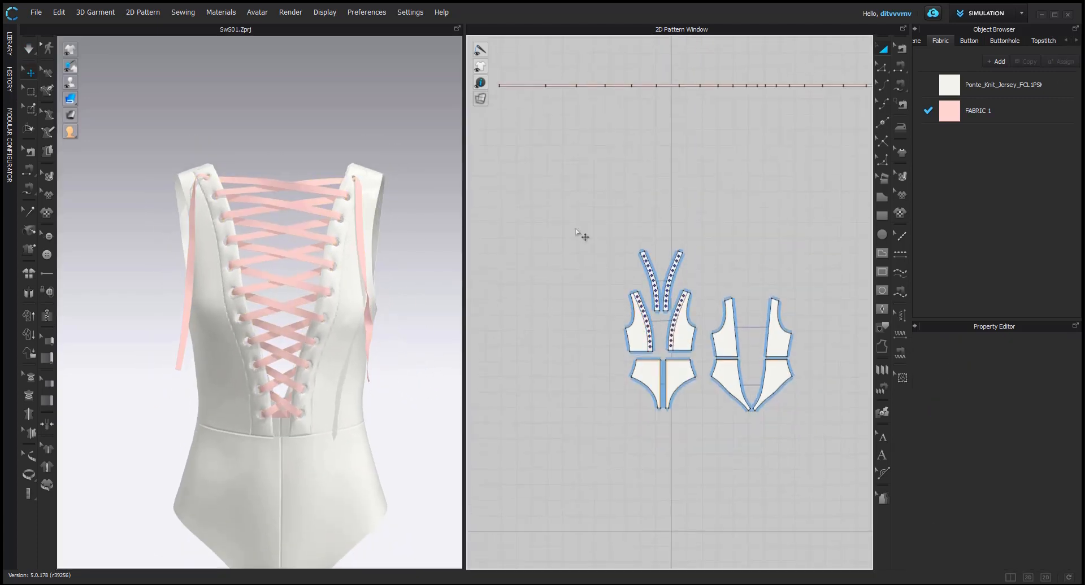
Place a button near the second left-hand lace hole, with a width of 15 mm and a ring shape
{"action": "key", "text": "ctrl+a"}
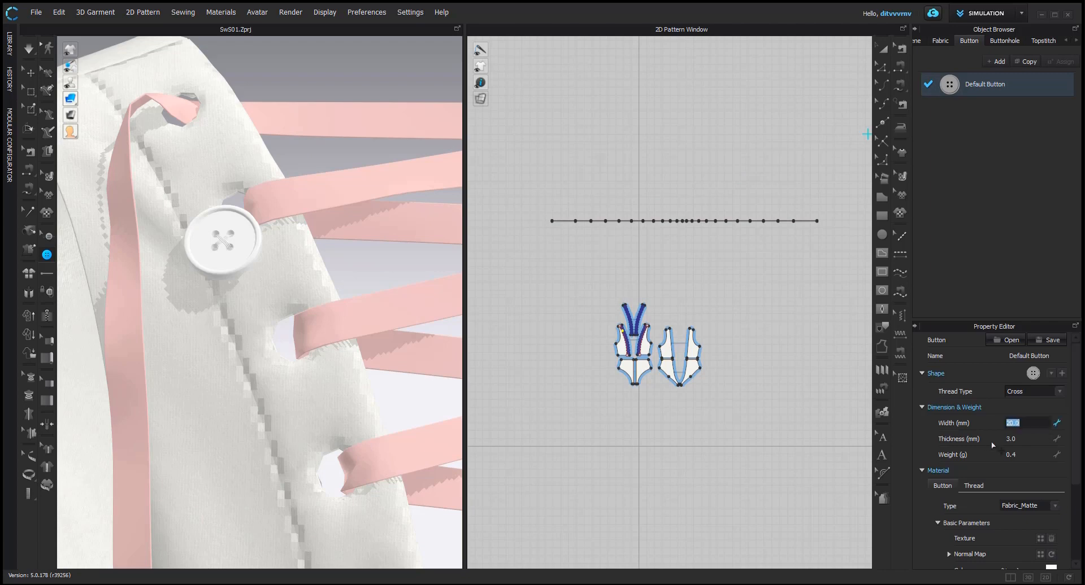
{"action": "scroll", "coordinate": [1018, 449], "scroll_direction": "down", "scroll_amount": 2}
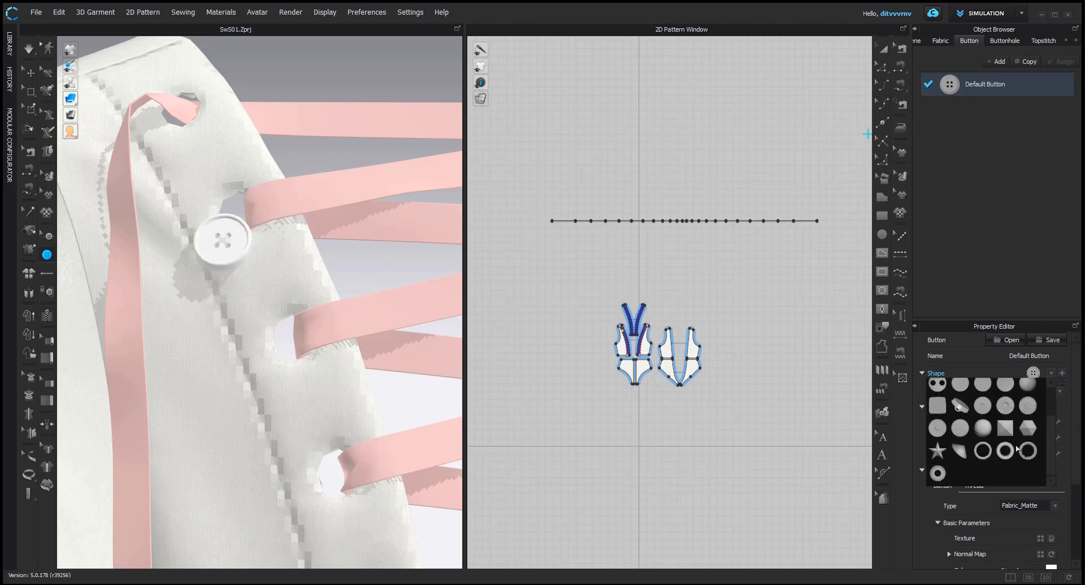
{"action": "left_click", "coordinate": [1006, 451]}
{"action": "scroll", "coordinate": [292, 304], "scroll_direction": "up", "scroll_amount": 3}
{"action": "scroll", "coordinate": [292, 303], "scroll_direction": "down", "scroll_amount": 3}
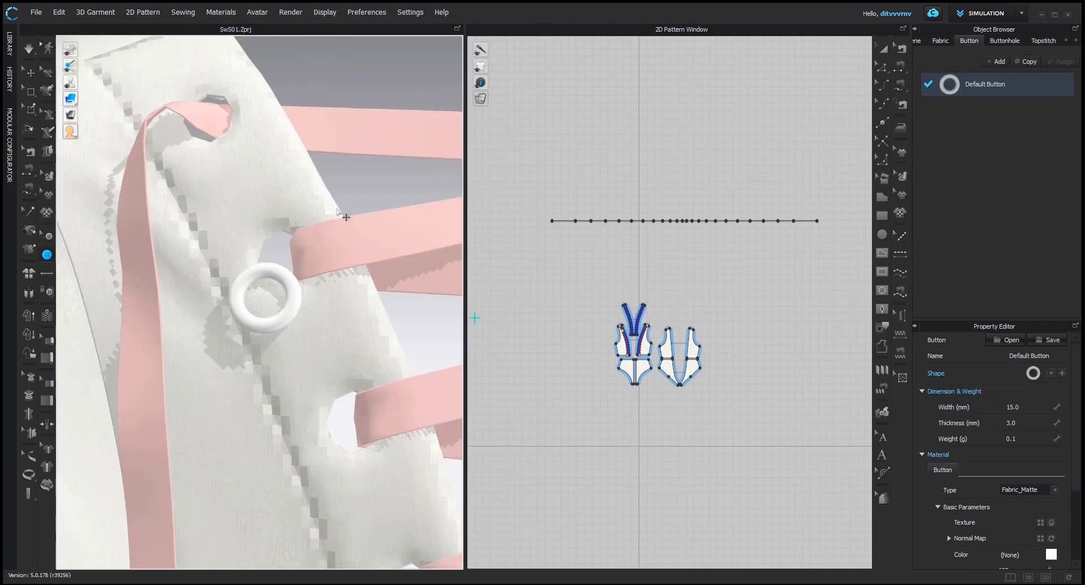
Move the ring button onto the second lace hole from the left-hand shoulder
{"action": "right_click_drag", "start_coordinate": [288, 301], "coordinate": [306, 325]}
{"action": "key", "text": "q"}
{"action": "left_click", "coordinate": [269, 365]}
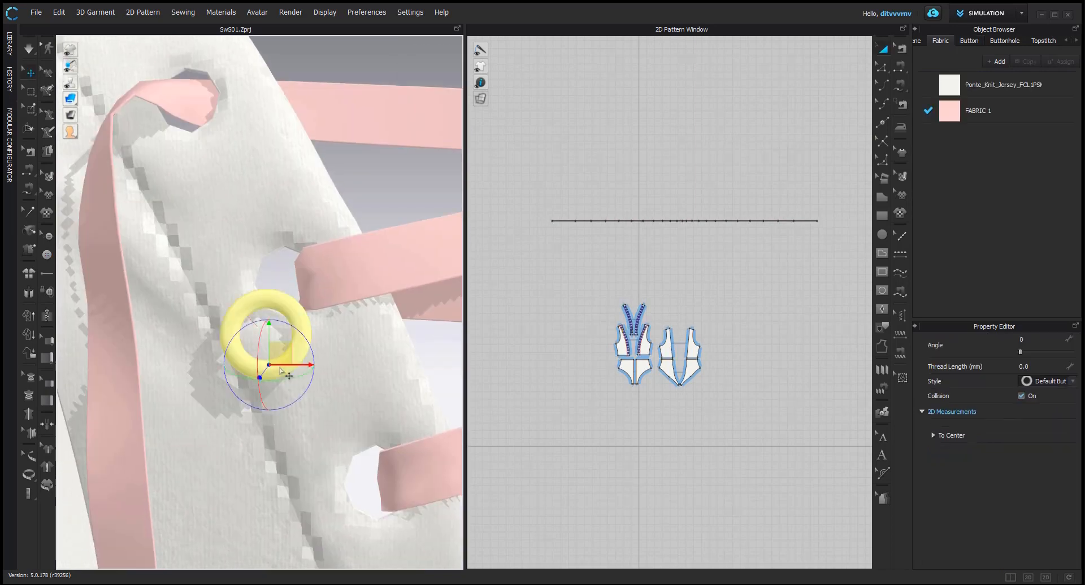
{"action": "left_click_drag", "start_coordinate": [273, 355], "coordinate": [299, 292]}
{"action": "right_click_drag", "start_coordinate": [304, 295], "coordinate": [310, 318]}
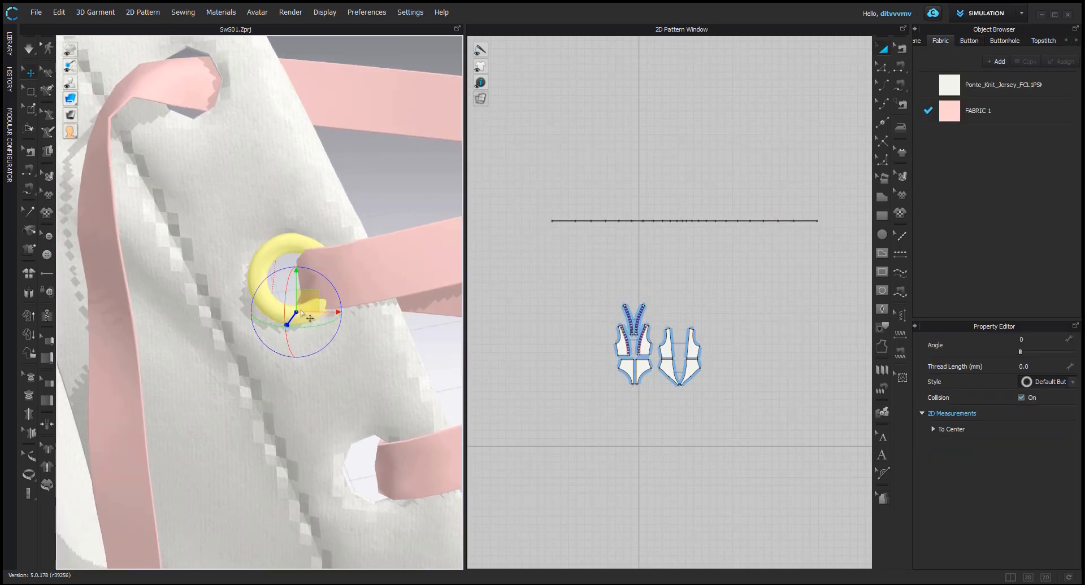
Set the width of the ring-shaped Default Button to 17 mm
{"action": "left_click", "coordinate": [969, 41]}
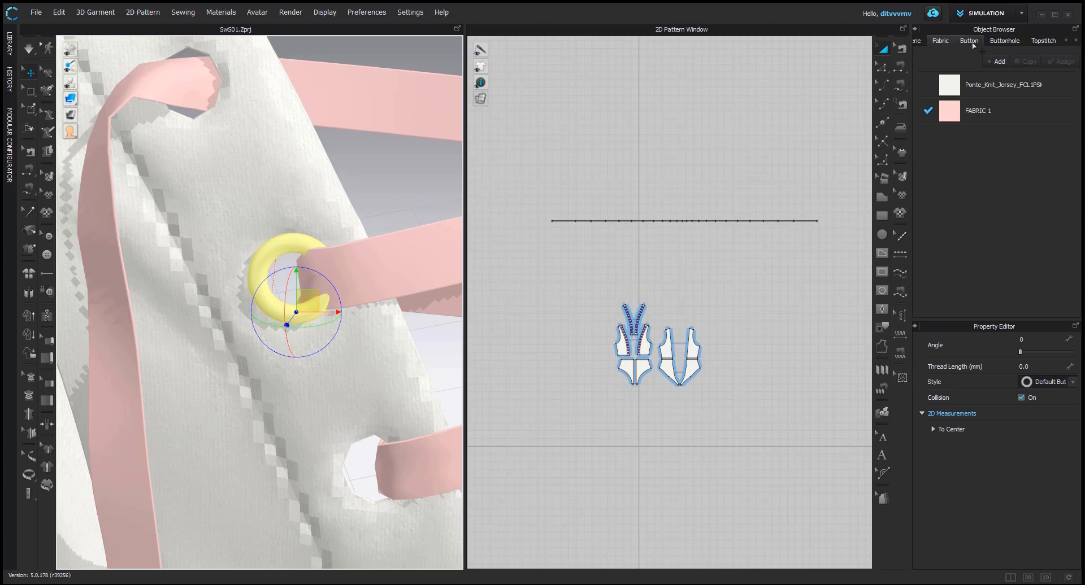
{"action": "left_click", "coordinate": [1026, 412]}
{"action": "type", "text": "17"}
{"action": "key", "text": "Return"}
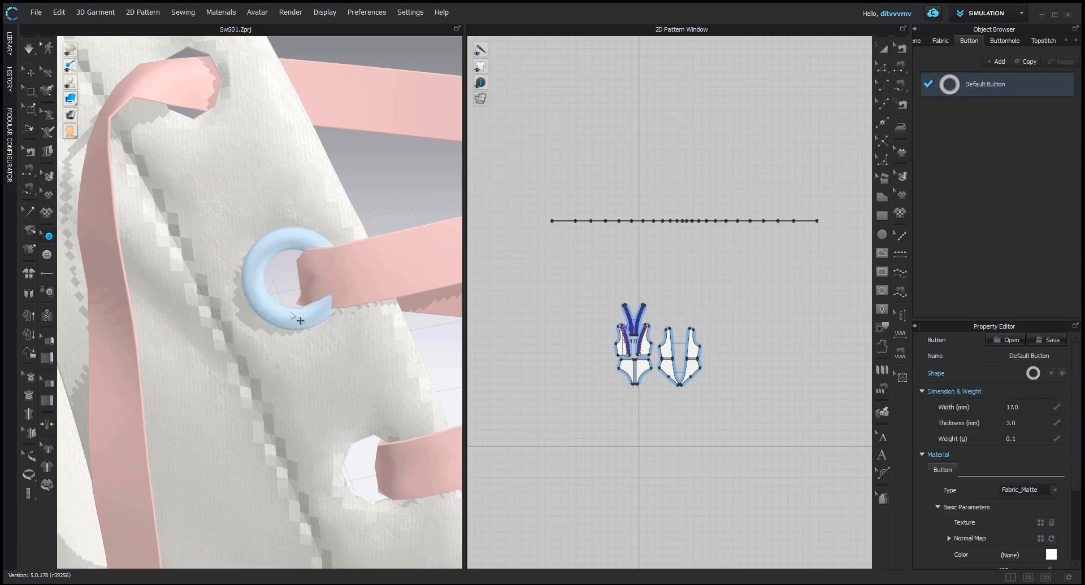
Fine-tune the ring's position so it frames the second lace hole, and check its fit on the neckline
{"action": "left_click", "coordinate": [299, 318]}
{"action": "left_click", "coordinate": [383, 146]}
{"action": "left_click", "coordinate": [299, 243]}
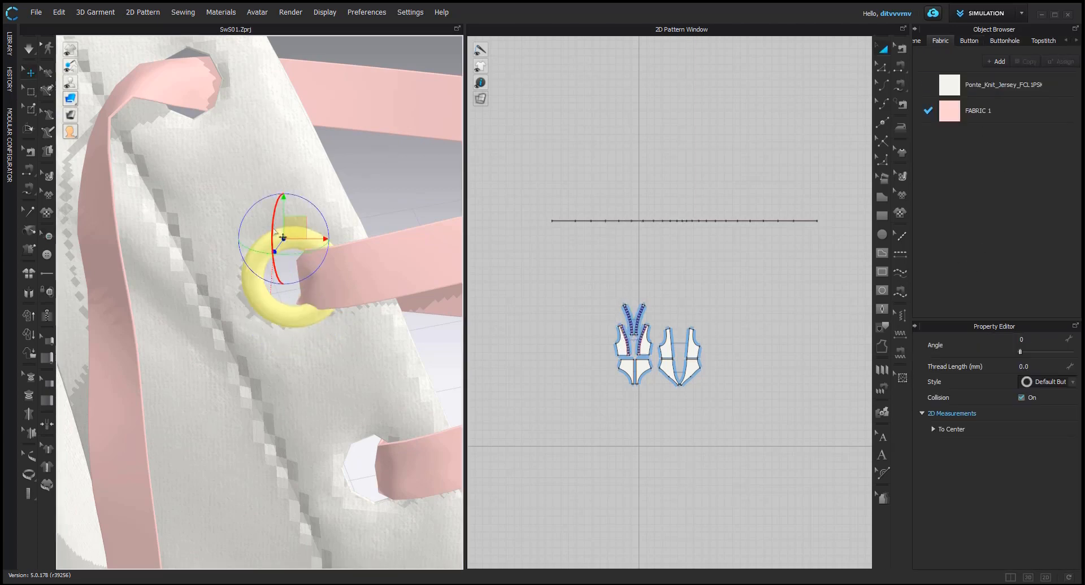
{"action": "left_click_drag", "start_coordinate": [298, 236], "coordinate": [300, 233]}
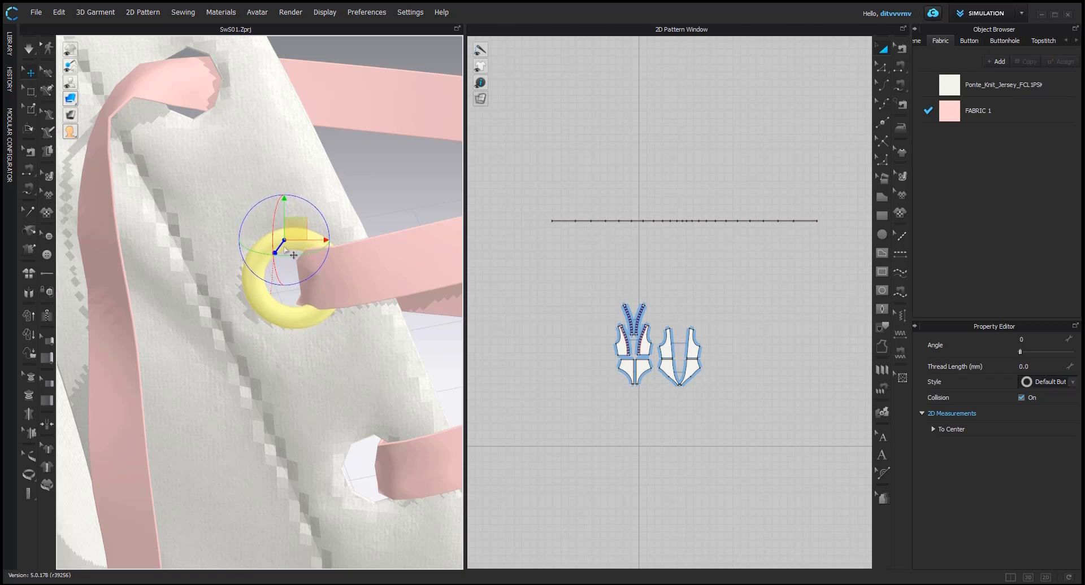
{"action": "right_click_drag", "start_coordinate": [286, 244], "coordinate": [296, 351]}
{"action": "left_click_drag", "start_coordinate": [285, 235], "coordinate": [284, 237]}
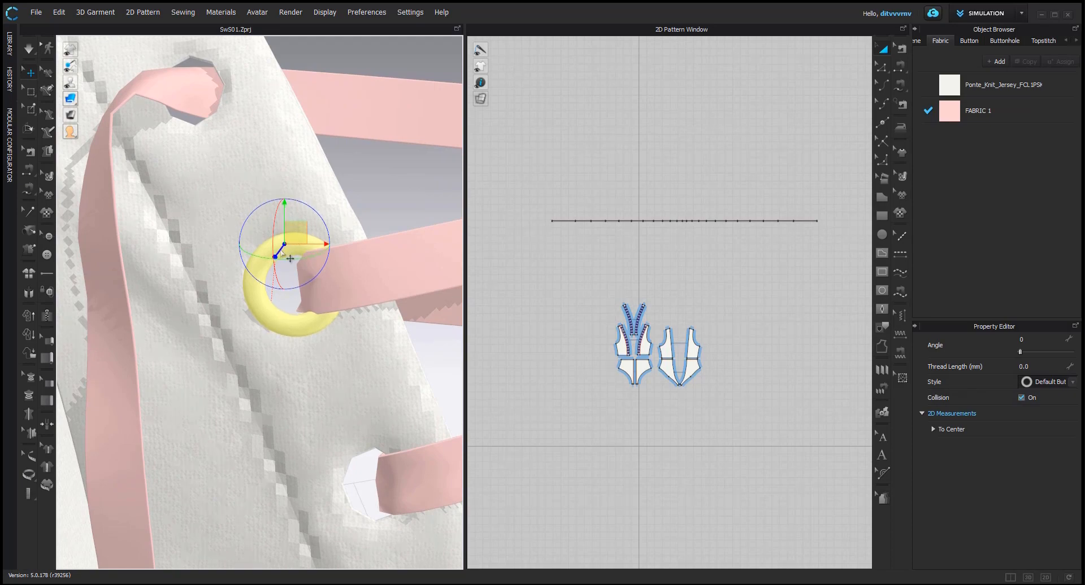
{"action": "right_click_drag", "start_coordinate": [286, 247], "coordinate": [325, 261]}
{"action": "scroll", "coordinate": [333, 268], "scroll_direction": "down", "scroll_amount": 8}
{"action": "left_click", "coordinate": [330, 213]}
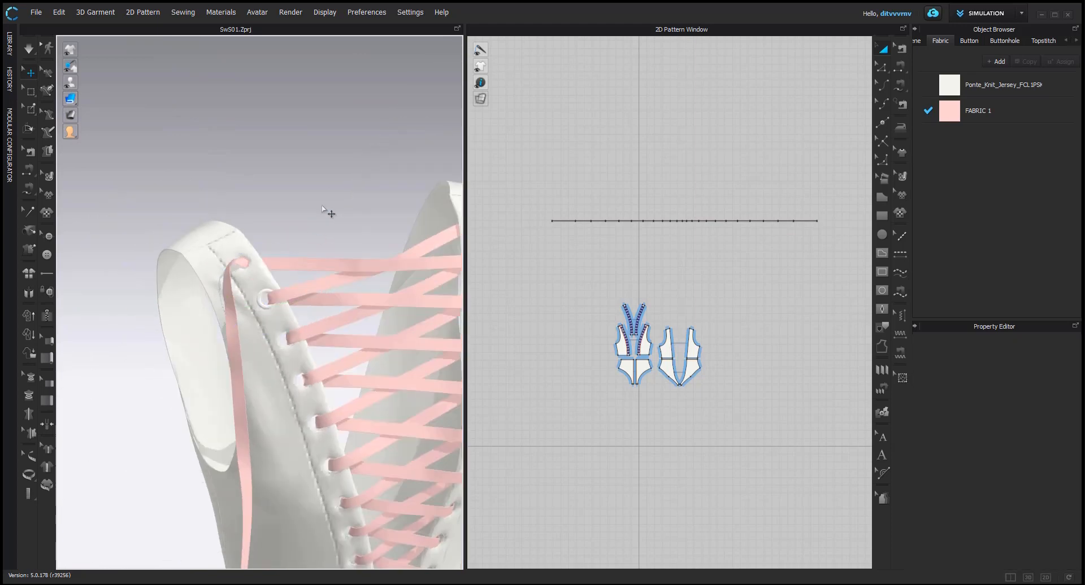
Adjust the ring's position so it sits over the second left-hand lace hole, and select the ring as the button to copy
{"action": "scroll", "coordinate": [317, 249], "scroll_direction": "down", "scroll_amount": 4}
{"action": "scroll", "coordinate": [265, 247], "scroll_direction": "up", "scroll_amount": 6}
{"action": "scroll", "coordinate": [265, 247], "scroll_direction": "up", "scroll_amount": 4}
{"action": "middle_click_drag", "start_coordinate": [266, 247], "coordinate": [236, 308]}
{"action": "left_click", "coordinate": [237, 260]}
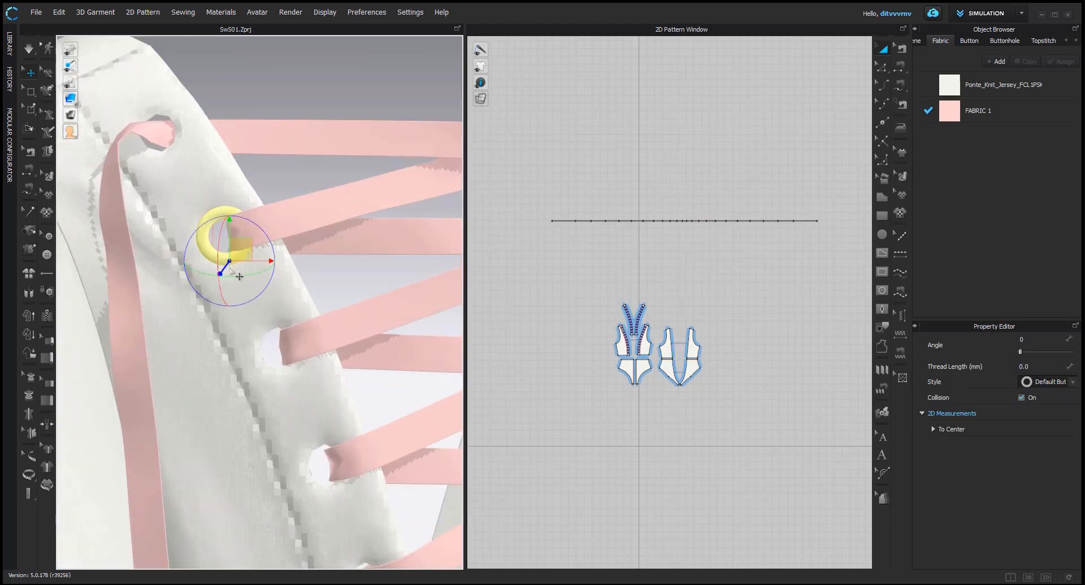
{"action": "left_click", "coordinate": [257, 323]}
{"action": "left_click", "coordinate": [215, 257]}
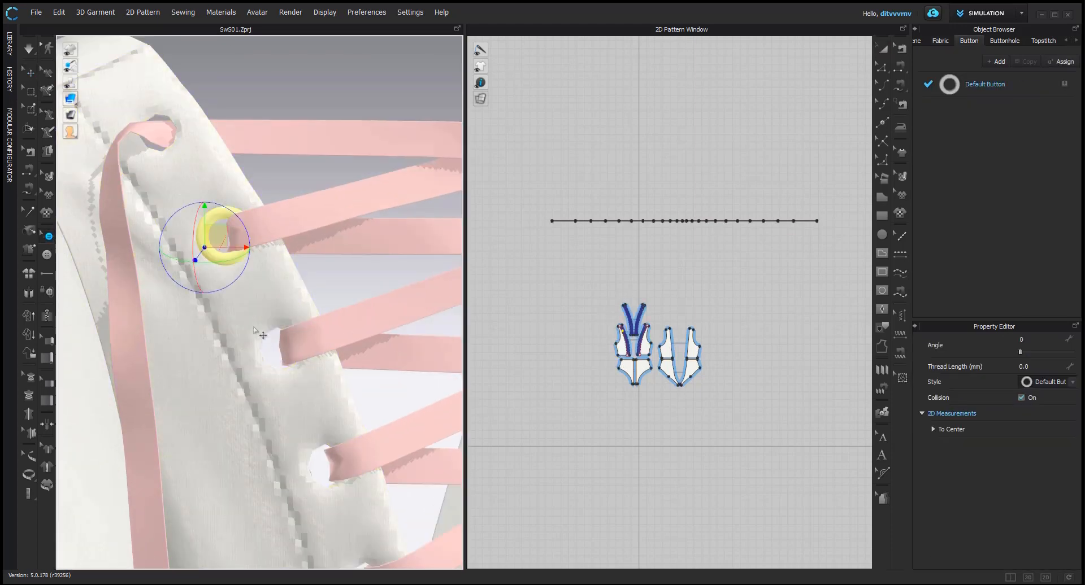
Copy the ring button and paste copies beside the remaining lace holes down the left-hand neckline edge
{"action": "key", "text": "ctrl+c"}
{"action": "key", "text": "ctrl+v"}
{"action": "left_click", "coordinate": [251, 310]}
{"action": "scroll", "coordinate": [306, 402], "scroll_direction": "down", "scroll_amount": 3}
{"action": "middle_click_drag", "start_coordinate": [305, 402], "coordinate": [251, 283]}
{"action": "key", "text": "ctrl+v"}
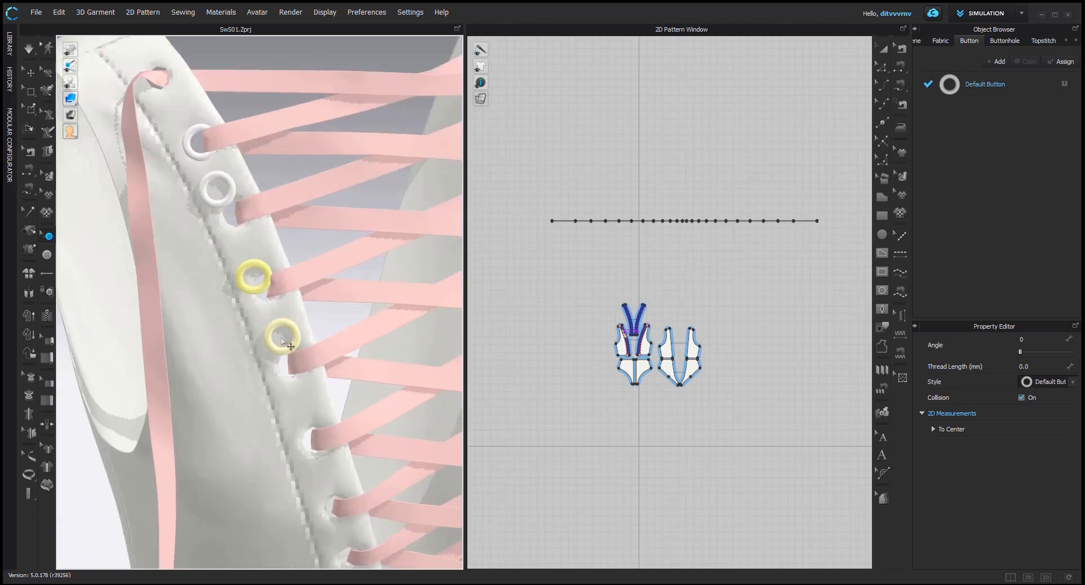
{"action": "key", "text": "ctrl+v"}
{"action": "middle_click_drag", "start_coordinate": [304, 419], "coordinate": [280, 311]}
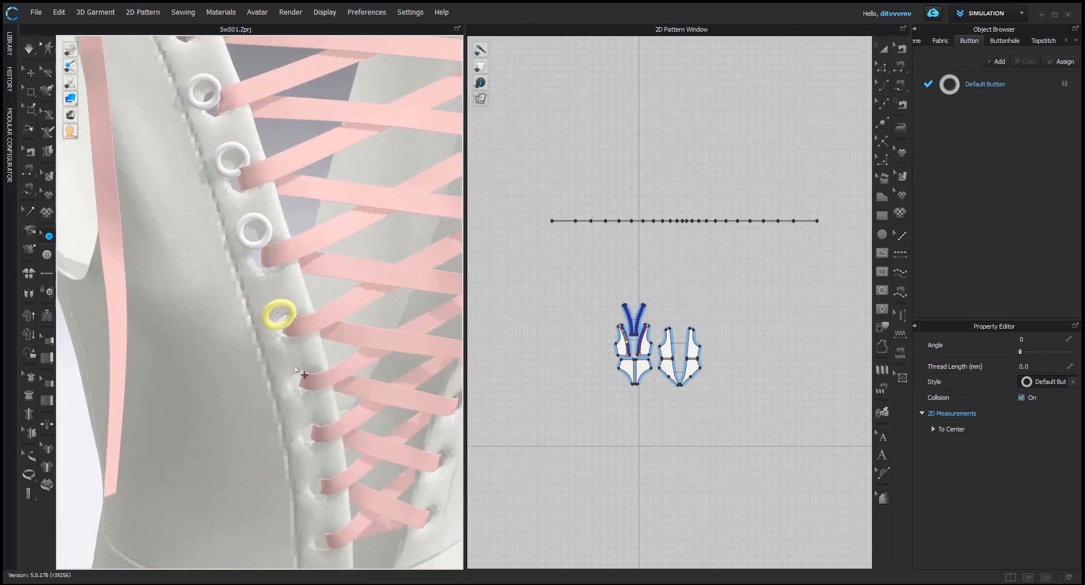
{"action": "left_click", "coordinate": [304, 432]}
{"action": "middle_click_drag", "start_coordinate": [304, 432], "coordinate": [281, 403]}
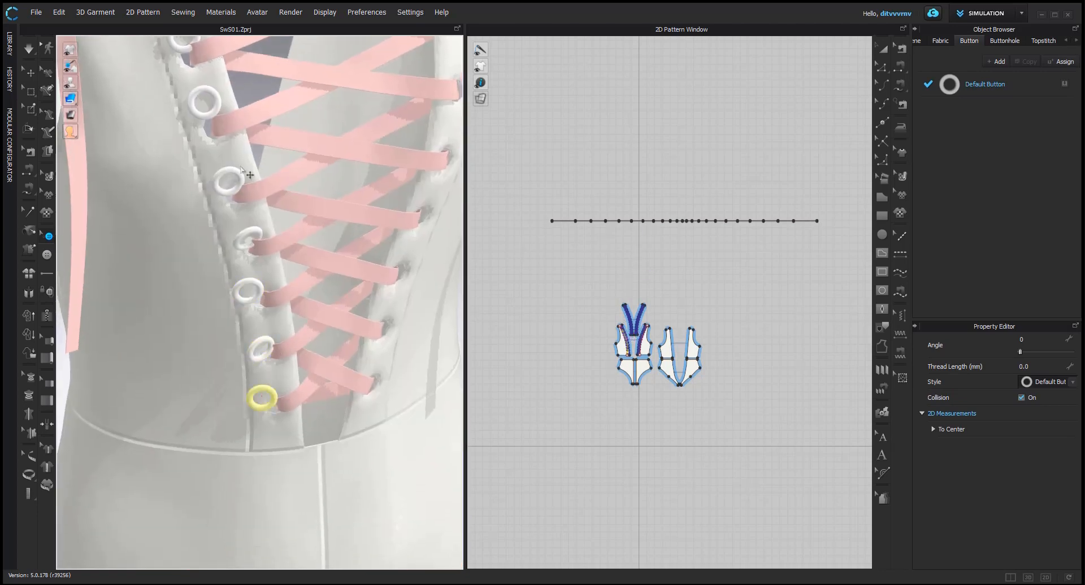
Paste another ring at the topmost left-hand lace hole near the shoulder and position it around the hole
{"action": "scroll", "coordinate": [241, 169], "scroll_direction": "down", "scroll_amount": 3}
{"action": "middle_click_drag", "start_coordinate": [242, 170], "coordinate": [254, 316]}
{"action": "scroll", "coordinate": [198, 226], "scroll_direction": "up", "scroll_amount": 5}
{"action": "key", "text": "ctrl+v"}
{"action": "left_click", "coordinate": [194, 235]}
{"action": "key", "text": "q"}
{"action": "left_click", "coordinate": [225, 263]}
{"action": "right_click_drag", "start_coordinate": [225, 283], "coordinate": [229, 327]}
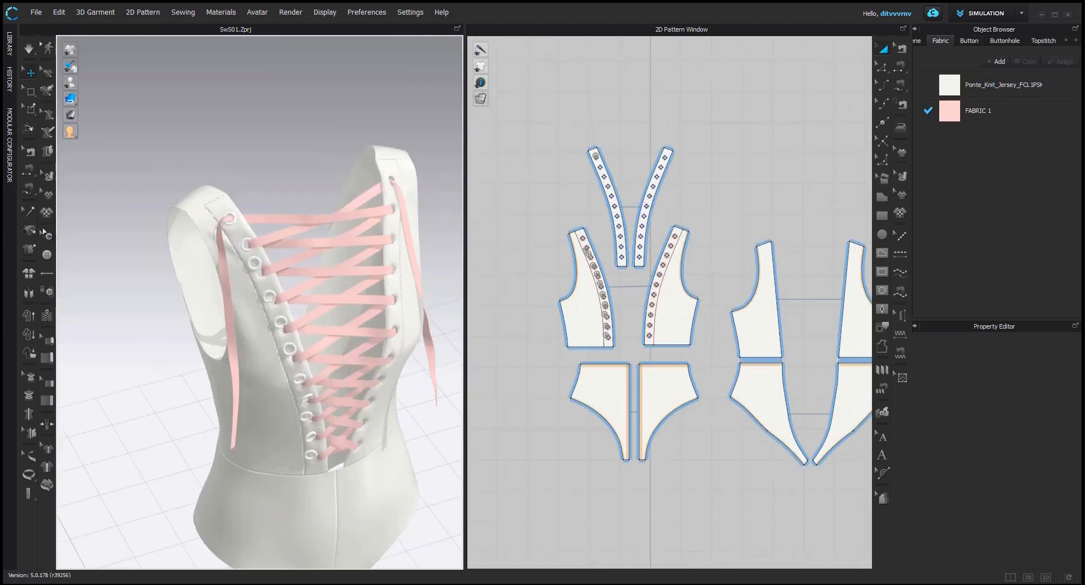
Turn off seam taping on the front and back armhole lines of the bodice patterns
{"action": "left_click", "coordinate": [45, 232]}
{"action": "scroll", "coordinate": [331, 230], "scroll_direction": "up", "scroll_amount": 2}
{"action": "right_click_drag", "start_coordinate": [332, 230], "coordinate": [244, 307]}
{"action": "left_click", "coordinate": [47, 400]}
{"action": "left_click", "coordinate": [256, 366]}
{"action": "left_click", "coordinate": [881, 67]}
{"action": "left_click", "coordinate": [575, 286]}
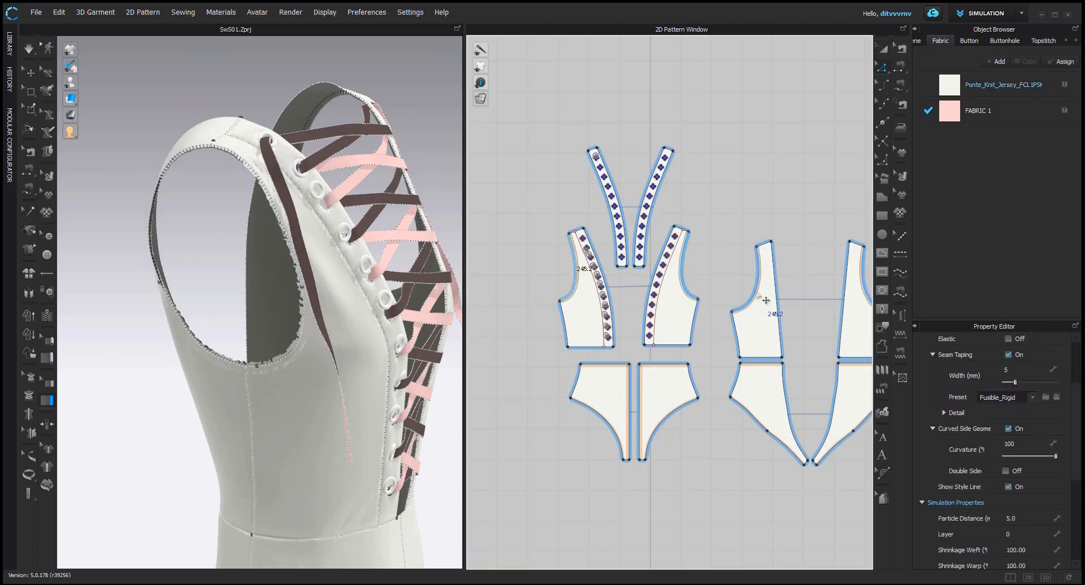
{"action": "left_click", "coordinate": [757, 295], "text": "shift"}
{"action": "left_click", "coordinate": [1008, 355]}
Add binding along both armhole edges and simulate the garment
{"action": "left_click", "coordinate": [47, 358]}
{"action": "scroll", "coordinate": [215, 300], "scroll_direction": "up", "scroll_amount": 4}
{"action": "left_click", "coordinate": [249, 373]}
{"action": "key", "text": "space"}
{"action": "scroll", "coordinate": [249, 373], "scroll_direction": "down", "scroll_amount": 4}
{"action": "right_click_drag", "start_coordinate": [249, 373], "coordinate": [152, 376]}
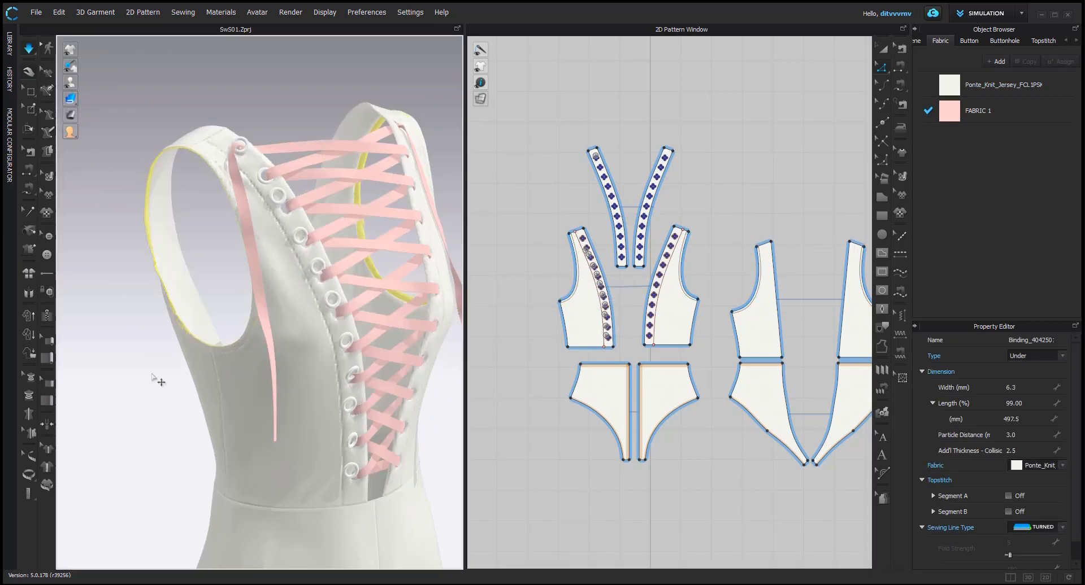
Set the armhole bindings' length to 98% and their additional collision thickness to 1
{"action": "scroll", "coordinate": [215, 339], "scroll_direction": "up", "scroll_amount": 4}
{"action": "left_click", "coordinate": [47, 382]}
{"action": "key", "text": "space"}
{"action": "scroll", "coordinate": [223, 361], "scroll_direction": "down", "scroll_amount": 4}
{"action": "left_click", "coordinate": [223, 388]}
{"action": "left_click", "coordinate": [47, 382]}
{"action": "left_click", "coordinate": [254, 345]}
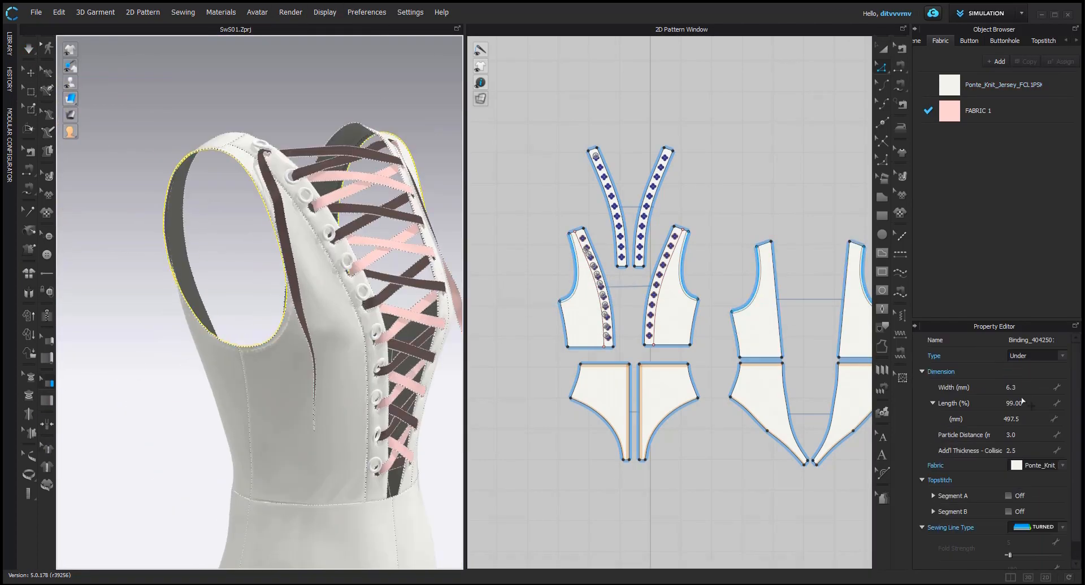
{"action": "left_click", "coordinate": [1019, 404]}
{"action": "type", "text": "98"}
{"action": "key", "text": "Return"}
{"action": "right_click_drag", "start_coordinate": [150, 392], "coordinate": [167, 419]}
{"action": "left_click", "coordinate": [1017, 451]}
{"action": "type", "text": "1"}
{"action": "left_click", "coordinate": [29, 73]}
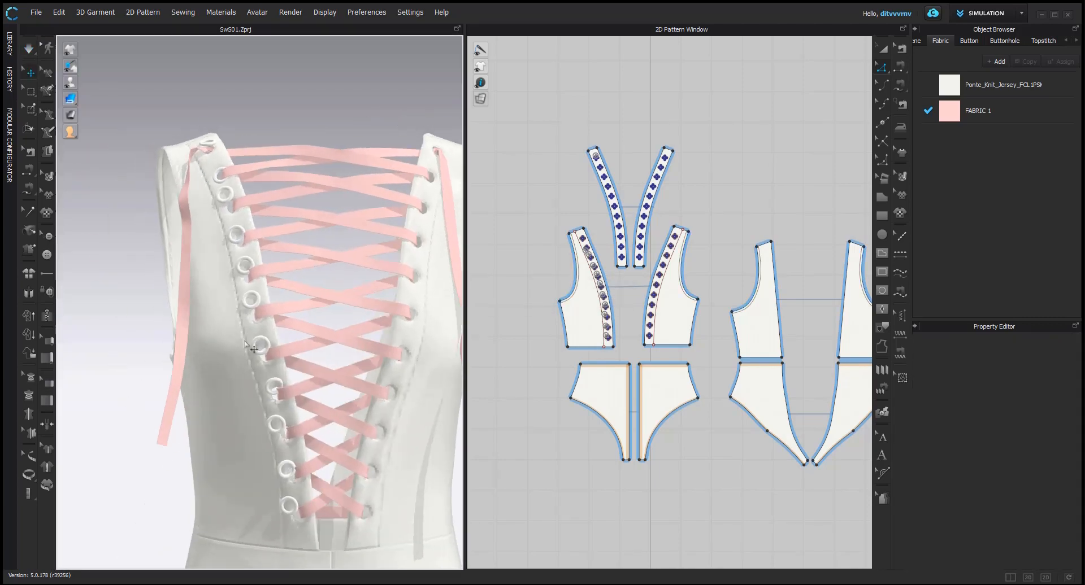
Turn off collision for the ring buttons and move the upper left-hand rings toward their lace holes
{"action": "scroll", "coordinate": [215, 148], "scroll_direction": "up", "scroll_amount": 5}
{"action": "left_click", "coordinate": [313, 301]}
{"action": "left_click", "coordinate": [286, 388]}
{"action": "right_click_drag", "start_coordinate": [312, 300], "coordinate": [254, 362]}
{"action": "key", "text": "space"}
{"action": "left_click", "coordinate": [254, 343]}
{"action": "scroll", "coordinate": [243, 373], "scroll_direction": "up", "scroll_amount": 3}
{"action": "left_click", "coordinate": [233, 387]}
Move the third left-hand ring so it frames its lace hole
{"action": "right_click_drag", "start_coordinate": [115, 368], "coordinate": [272, 317]}
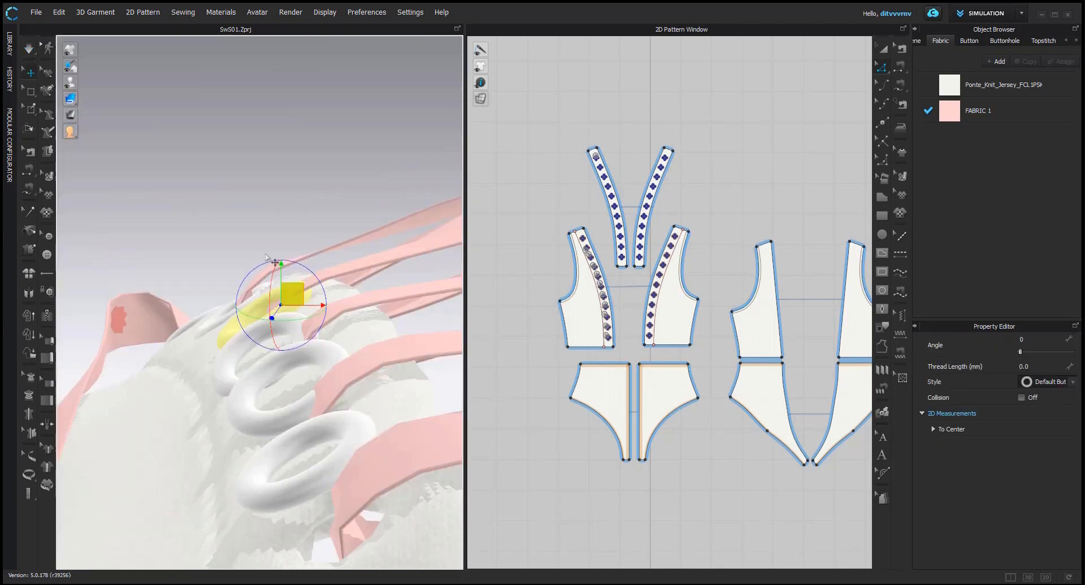
{"action": "left_click", "coordinate": [255, 335]}
{"action": "left_click_drag", "start_coordinate": [314, 390], "coordinate": [347, 395]}
{"action": "right_click_drag", "start_coordinate": [346, 395], "coordinate": [231, 299]}
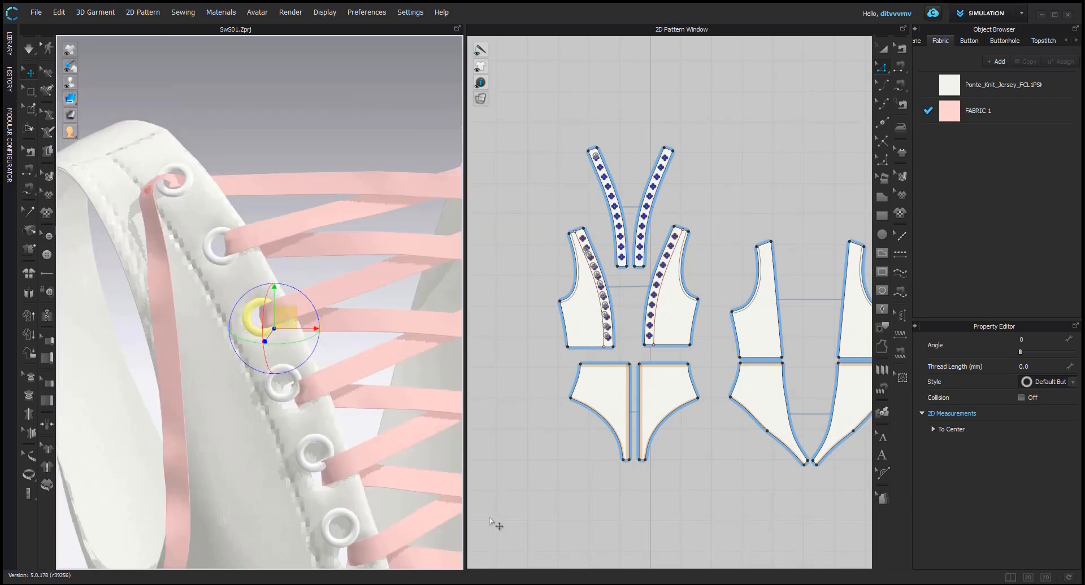
Set the seam taping width around the front panel's lace holes to 10 mm and simulate the garment
{"action": "key", "text": "a"}
{"action": "scroll", "coordinate": [593, 246], "scroll_direction": "up", "scroll_amount": 6}
{"action": "left_click", "coordinate": [560, 222]}
{"action": "left_click", "coordinate": [636, 518], "text": "shift"}
{"action": "double_click", "coordinate": [1009, 455]}
{"action": "type", "text": "10"}
{"action": "left_click", "coordinate": [295, 144]}
{"action": "key", "text": "space"}
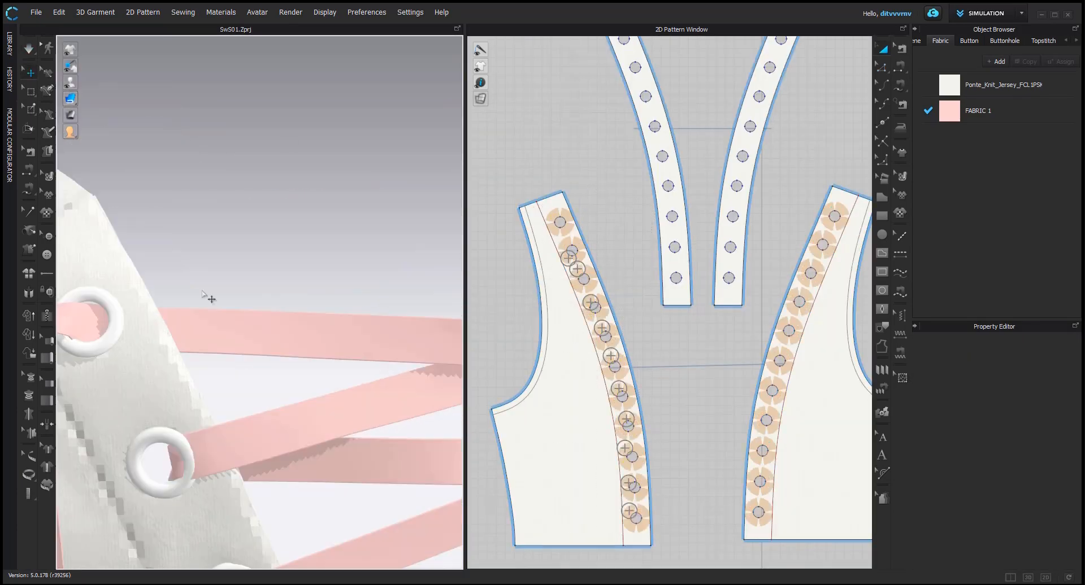
Move the fourth left-hand ring over its lace hole, with the lace passing through it
{"action": "right_click_drag", "start_coordinate": [202, 295], "coordinate": [283, 339]}
{"action": "left_click", "coordinate": [294, 339]}
{"action": "right_click_drag", "start_coordinate": [303, 387], "coordinate": [272, 390]}
{"action": "scroll", "coordinate": [283, 373], "scroll_direction": "up", "scroll_amount": 3}
{"action": "scroll", "coordinate": [282, 361], "scroll_direction": "down", "scroll_amount": 2}
{"action": "left_click", "coordinate": [301, 349]}
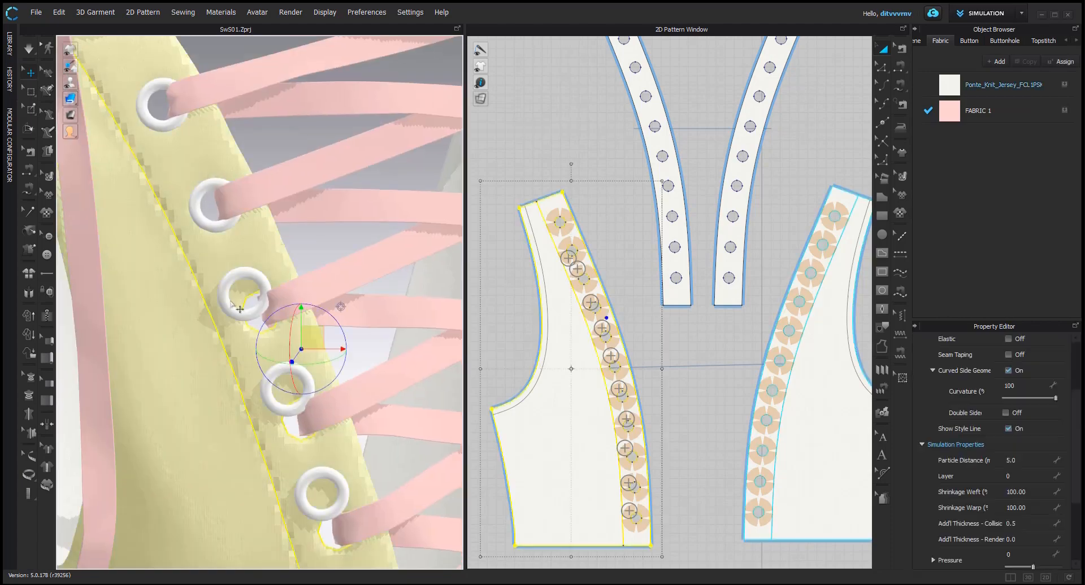
{"action": "left_click", "coordinate": [232, 303]}
{"action": "scroll", "coordinate": [243, 317], "scroll_direction": "up", "scroll_amount": 2}
{"action": "right_click_drag", "start_coordinate": [254, 349], "coordinate": [254, 243]}
{"action": "left_click", "coordinate": [317, 325]}
{"action": "left_click", "coordinate": [246, 315]}
{"action": "scroll", "coordinate": [255, 243], "scroll_direction": "down", "scroll_amount": 2}
{"action": "scroll", "coordinate": [266, 373], "scroll_direction": "up", "scroll_amount": 2}
{"action": "right_click_drag", "start_coordinate": [265, 373], "coordinate": [187, 351]}
{"action": "scroll", "coordinate": [187, 351], "scroll_direction": "up", "scroll_amount": 2}
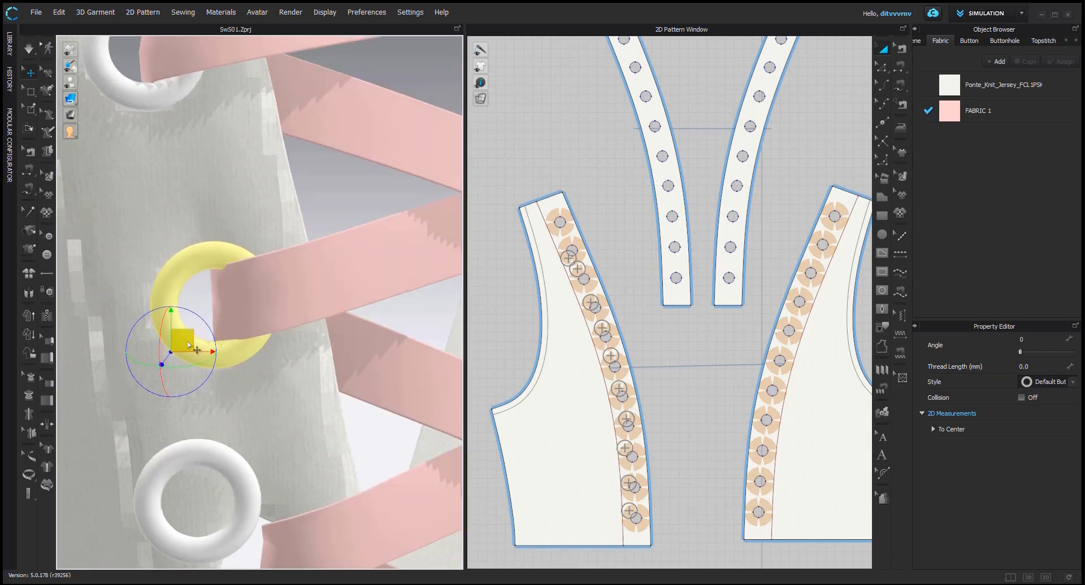
Reposition the remaining rings down the left-hand neckline edge so each one frames its lace hole
{"action": "scroll", "coordinate": [272, 344], "scroll_direction": "down", "scroll_amount": 3}
{"action": "left_click", "coordinate": [298, 353]}
{"action": "scroll", "coordinate": [297, 353], "scroll_direction": "up", "scroll_amount": 3}
{"action": "left_click", "coordinate": [381, 196]}
{"action": "left_click", "coordinate": [203, 310]}
{"action": "left_click_drag", "start_coordinate": [224, 293], "coordinate": [251, 368]}
{"action": "double_click", "coordinate": [250, 367]}
Copy all the left-hand rings onto the right-hand front panel's lace holes
{"action": "scroll", "coordinate": [250, 367], "scroll_direction": "down", "scroll_amount": 2}
{"action": "middle_click_drag", "start_coordinate": [251, 367], "coordinate": [246, 317]}
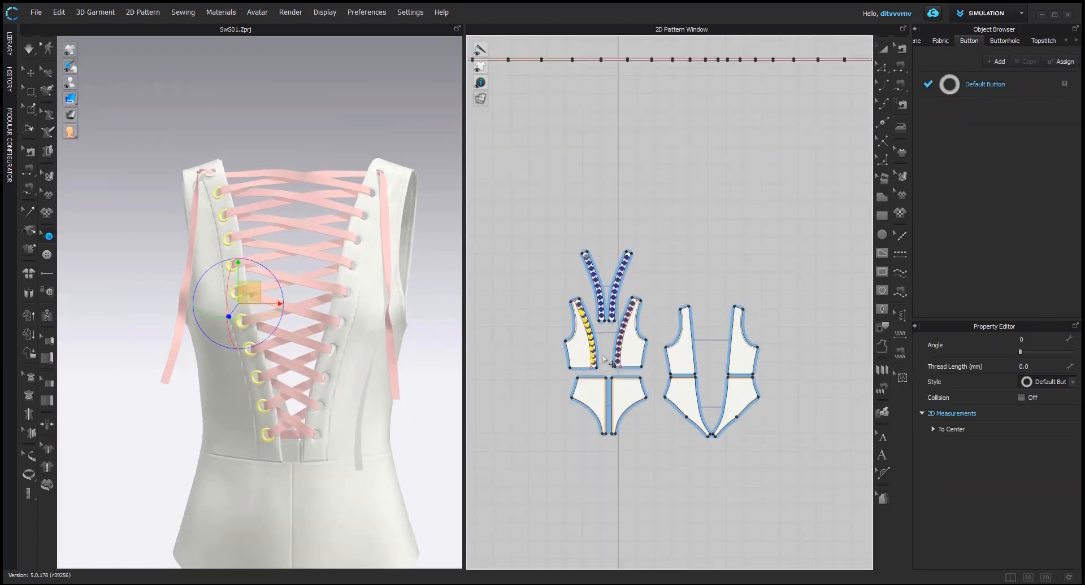
{"action": "scroll", "coordinate": [582, 328], "scroll_direction": "up", "scroll_amount": 5}
{"action": "right_click", "coordinate": [582, 327]}
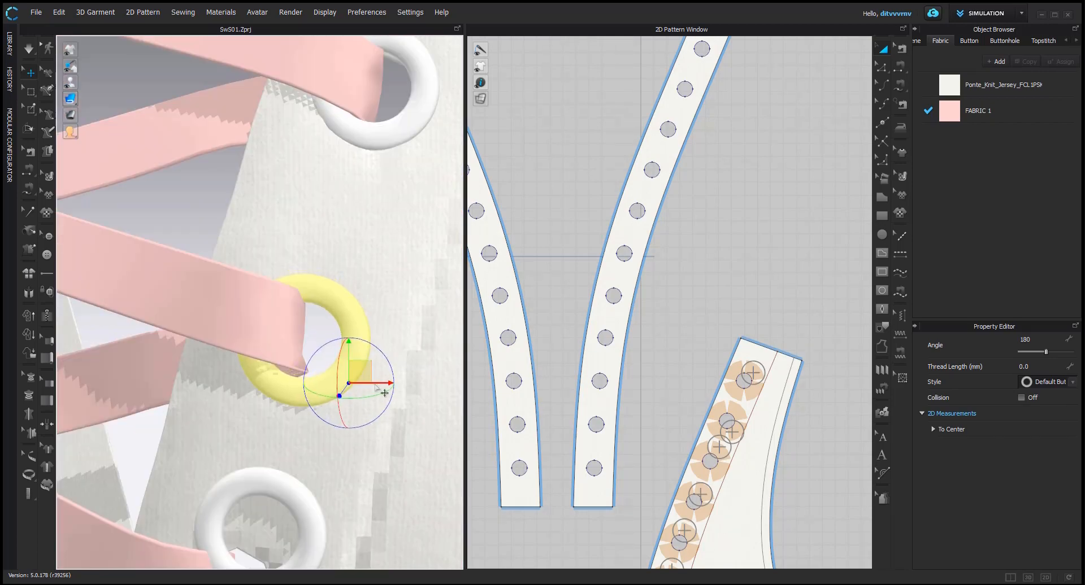
Move a right-hand ring so it sits around its lace hole
{"action": "left_click", "coordinate": [371, 391]}
{"action": "scroll", "coordinate": [373, 384], "scroll_direction": "up", "scroll_amount": 2}
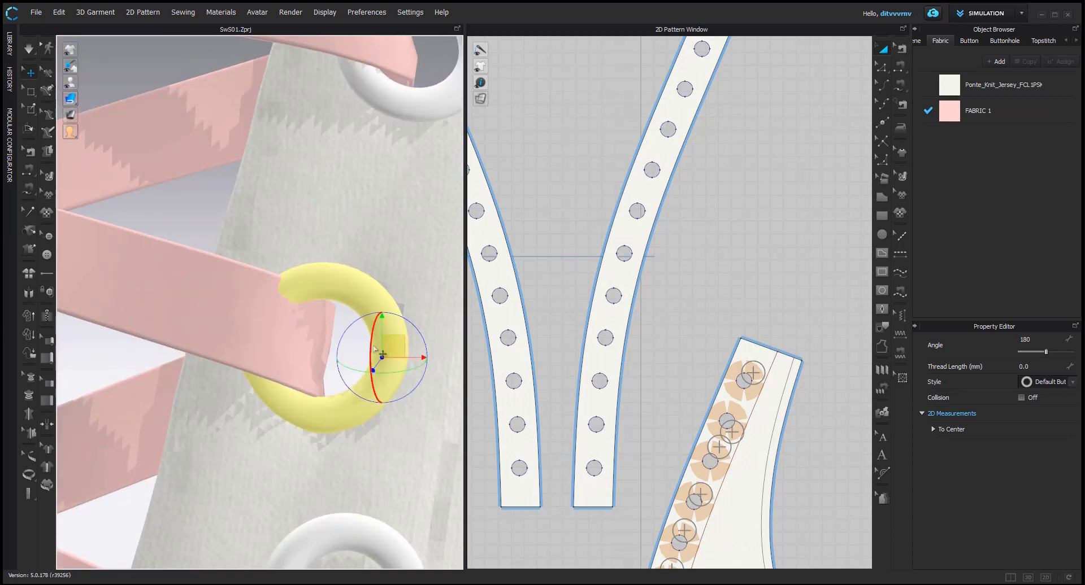
{"action": "right_click_drag", "start_coordinate": [373, 406], "coordinate": [421, 341]}
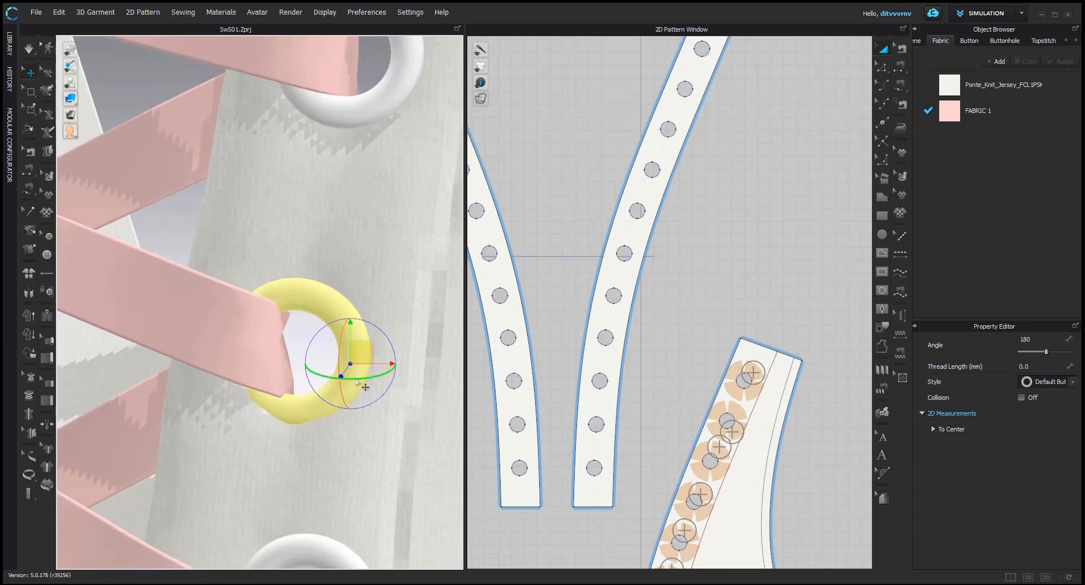